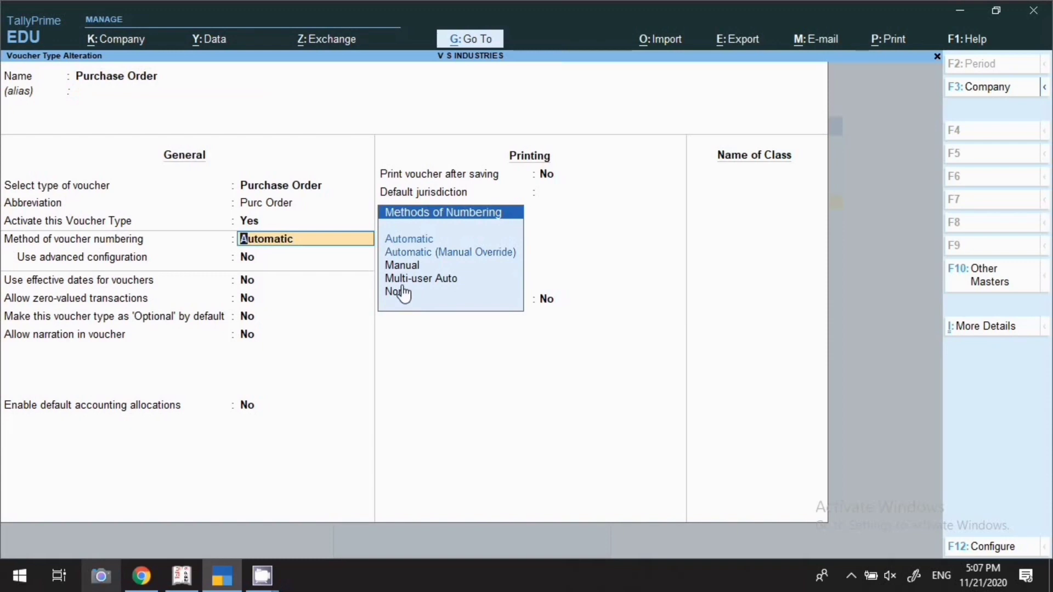
- Keep Automatic numbering for Purchase Order and enable advanced configuration with starting number 1, numerical width 2 and zero prefill
{"action": "key", "text": "Return"}
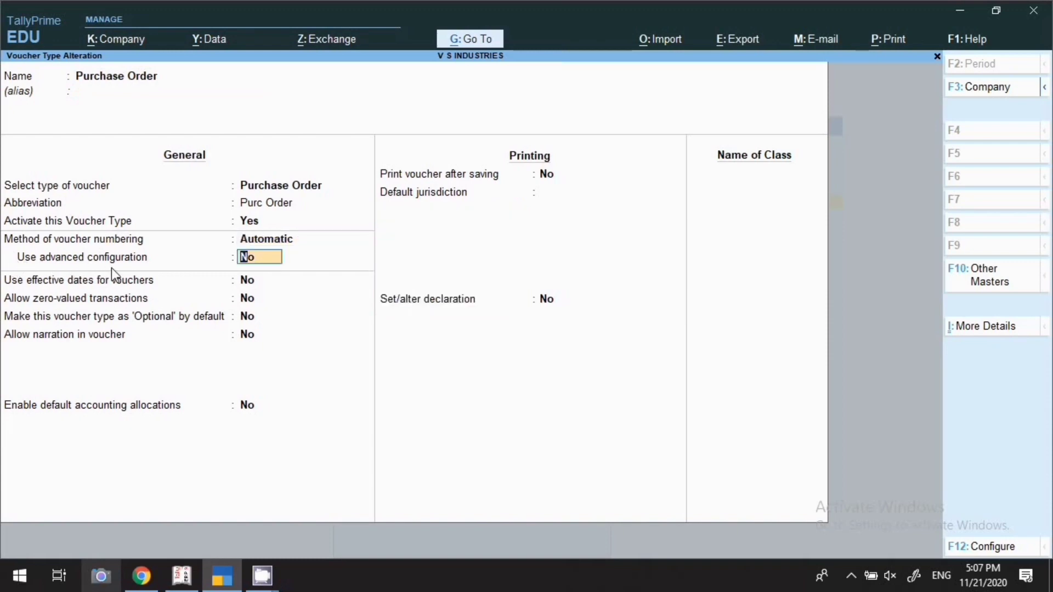
{"action": "type", "text": "y"}
{"action": "key", "text": "Return"}
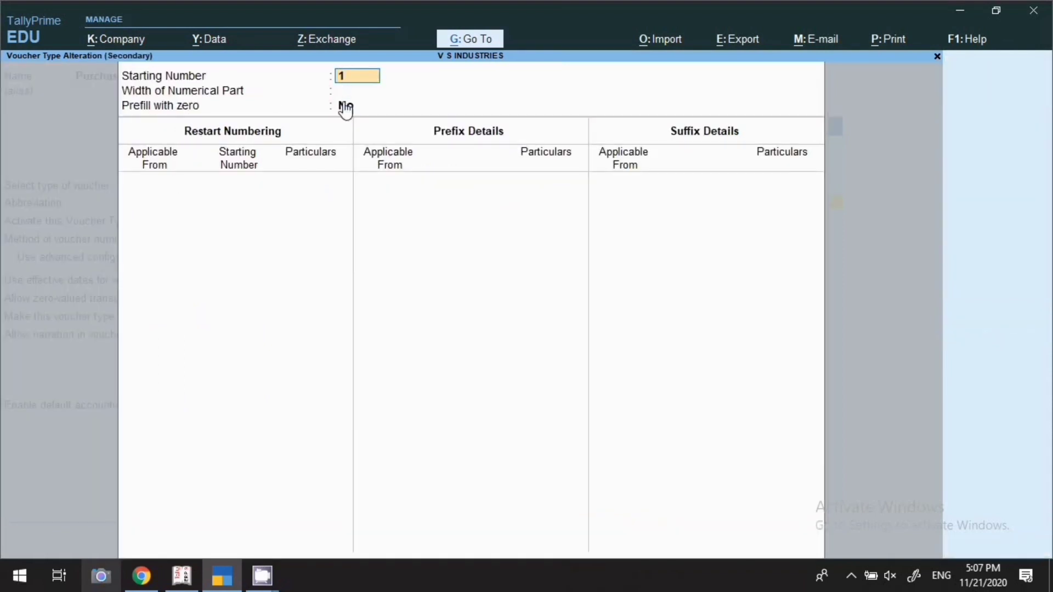
{"action": "key", "text": "Return"}
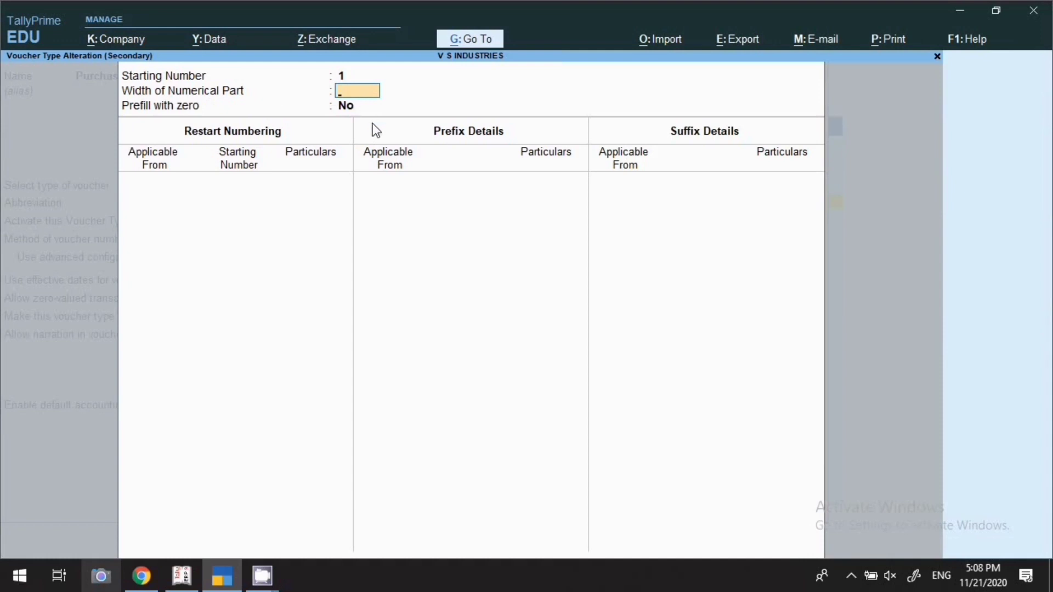
{"action": "type", "text": "2"}
{"action": "key", "text": "Return"}
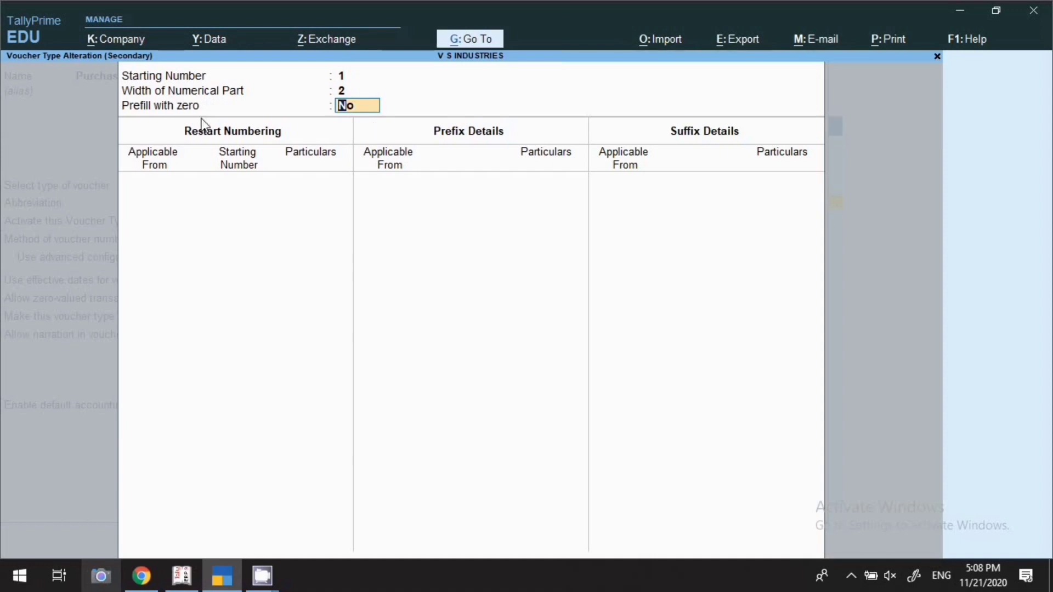
{"action": "key", "text": "y"}
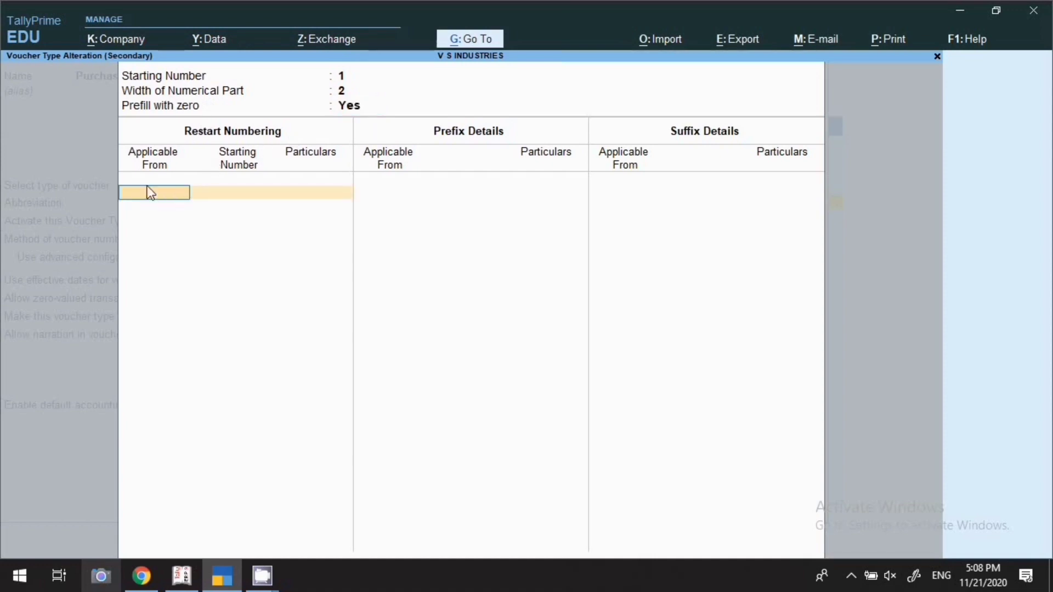
- Set the Purchase Order numbering to restart yearly at 1, applicable from 1-Apr-20
{"action": "type", "text": "1.4.2"}
{"action": "key", "text": "Return"}
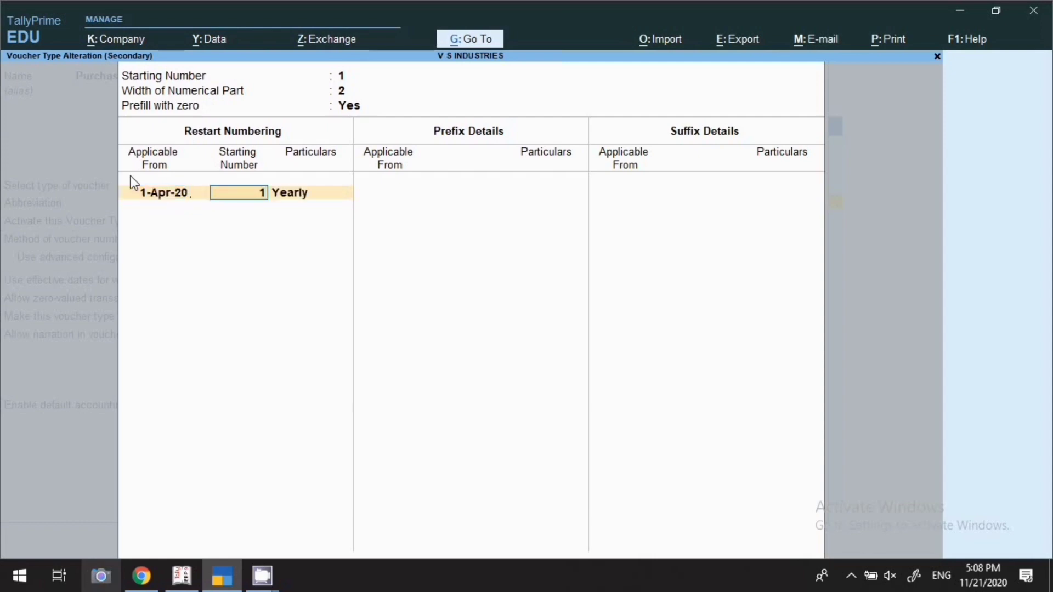
{"action": "key", "text": "Return"}
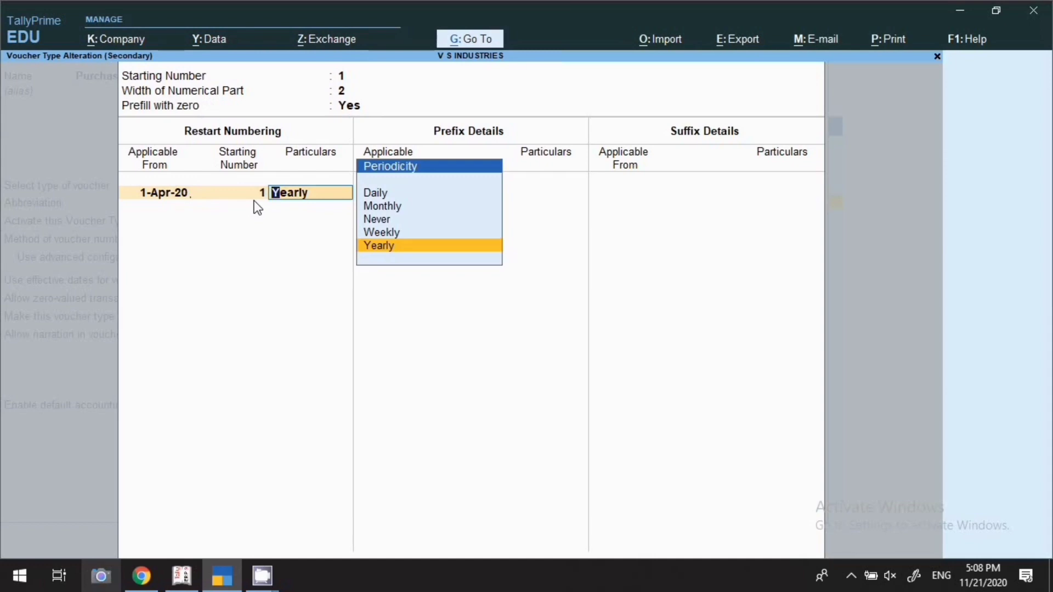
{"action": "key", "text": "Return"}
{"action": "key", "text": "Return"}
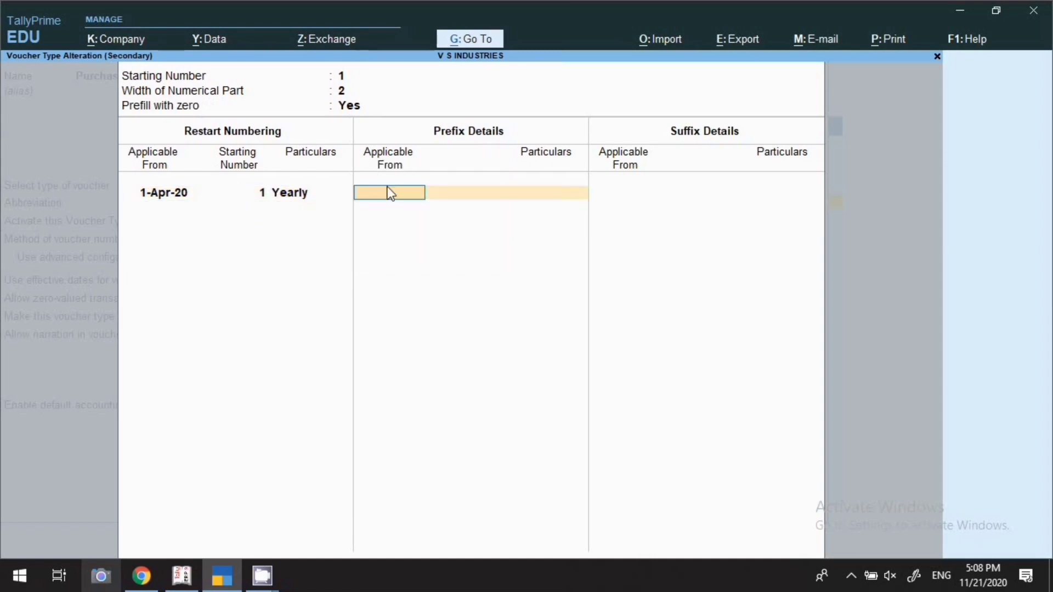
- Add the Purchase Order number prefix P.O./20-21/, applicable from 1-Apr-20
{"action": "type", "text": "1.4.20"}
{"action": "key", "text": "Return"}
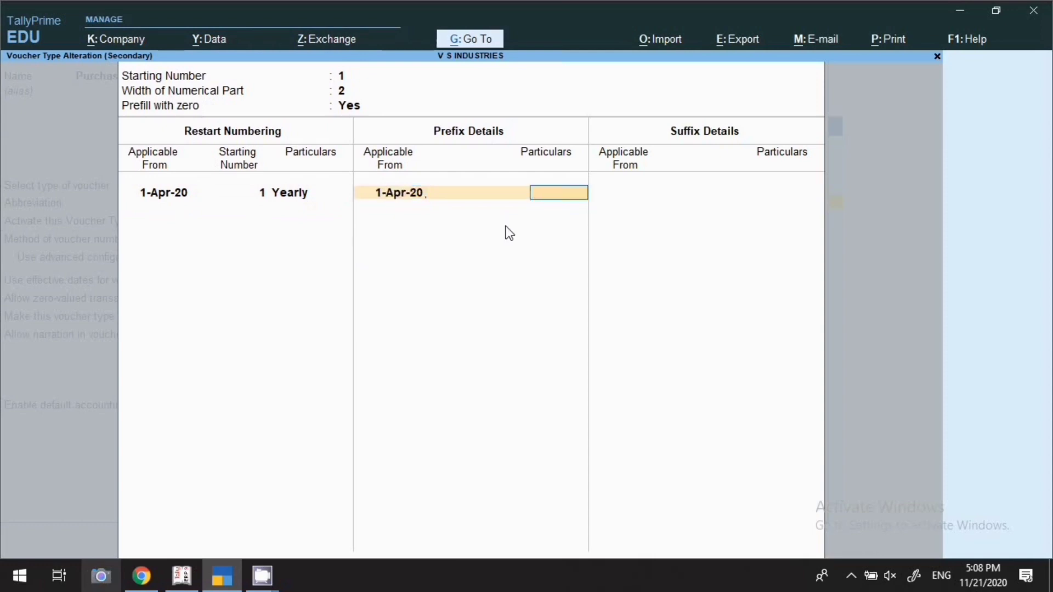
{"action": "type", "text": "P.O./20-21/"}
{"action": "key", "text": "Return"}
{"action": "key", "text": "Return"}
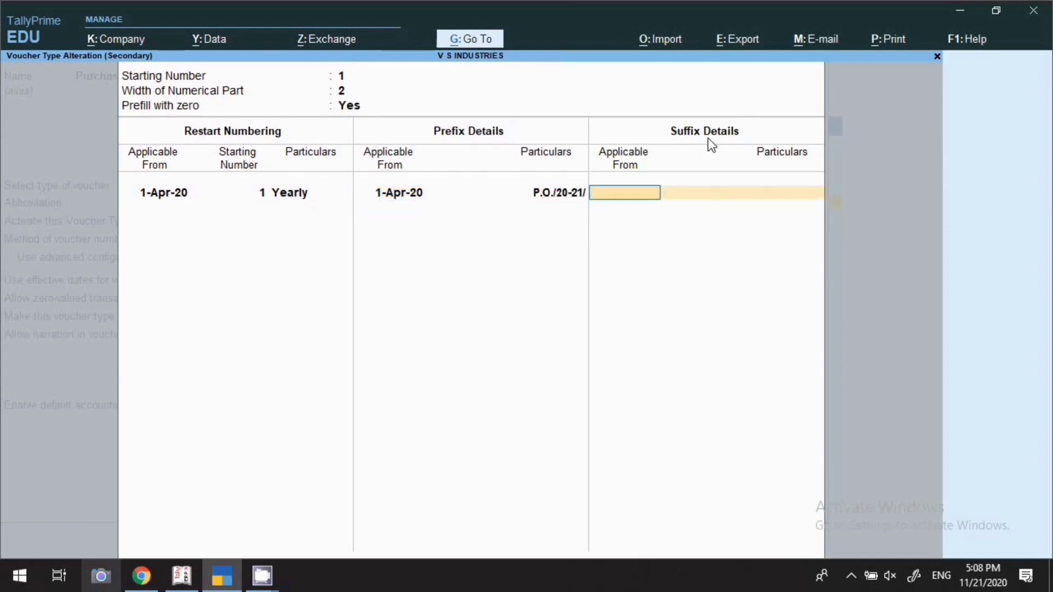
- Set the Purchase Order suffix applicable from 1-Apr-20 with blank particulars, and accept the advanced numbering configuration
{"action": "type", "text": "1-4"}
{"action": "key", "text": "Return"}
{"action": "key", "text": "Return"}
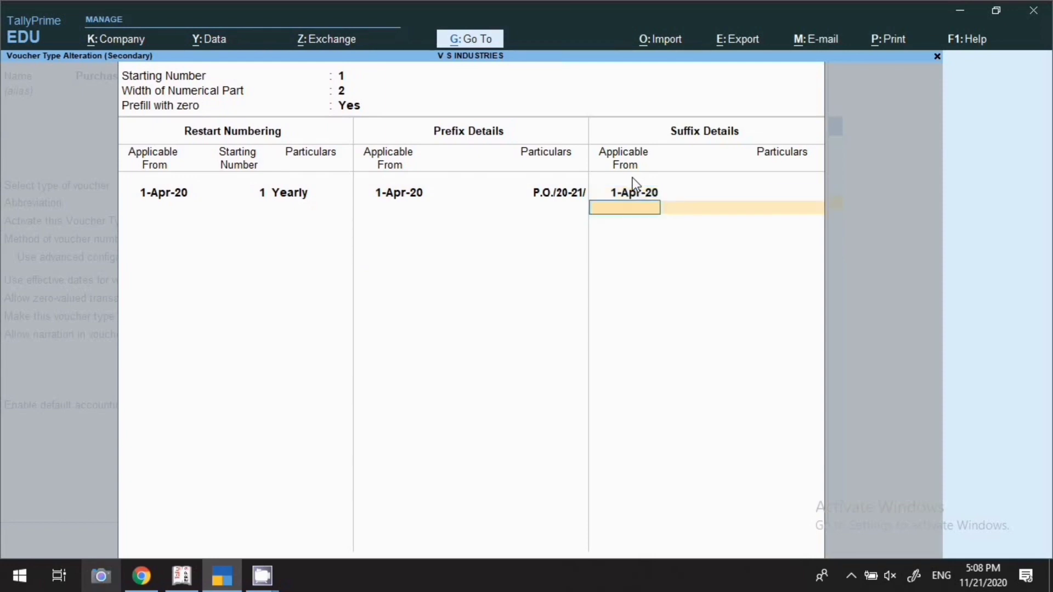
{"action": "key", "text": "Return"}
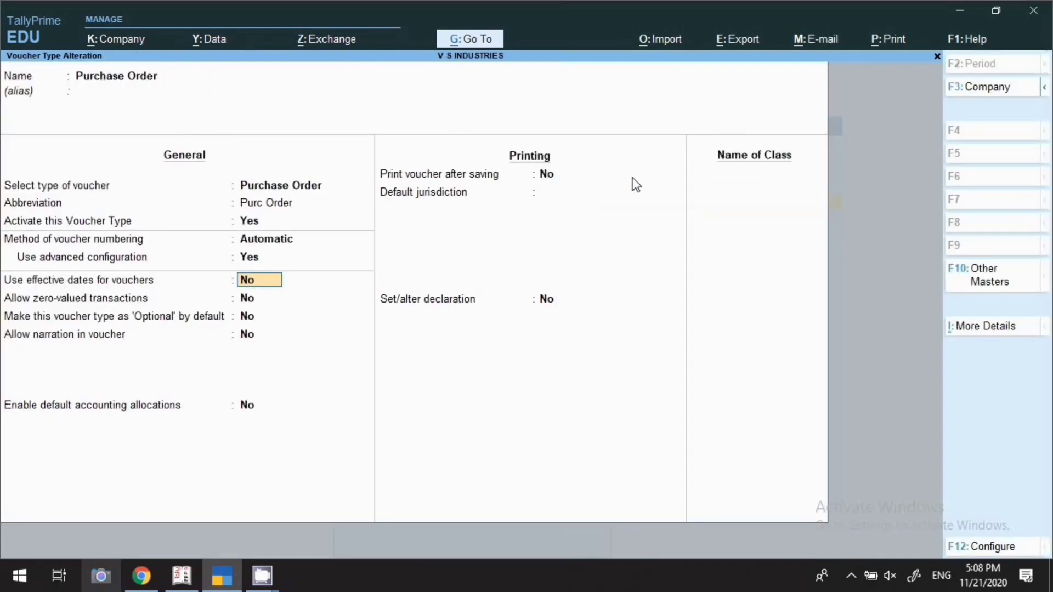
- Allow narration in Purchase Order vouchers and enable printing after saving, leaving the default jurisdiction blank
{"action": "left_click", "coordinate": [101, 341]}
{"action": "type", "text": "y"}
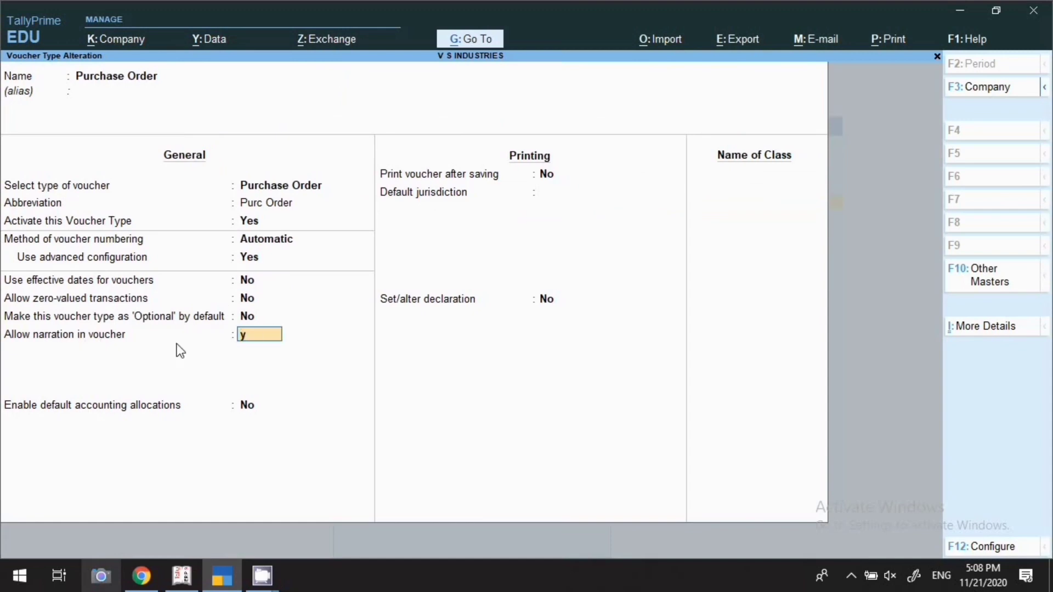
{"action": "key", "text": "Return"}
{"action": "key", "text": "Return"}
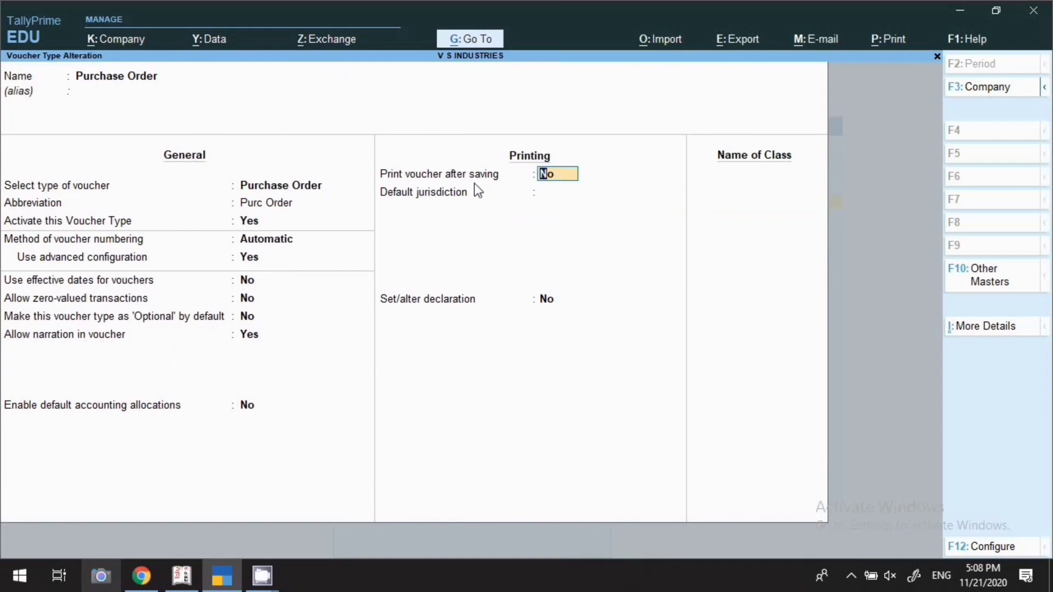
{"action": "type", "text": "y"}
{"action": "key", "text": "Return"}
{"action": "key", "text": "Return"}
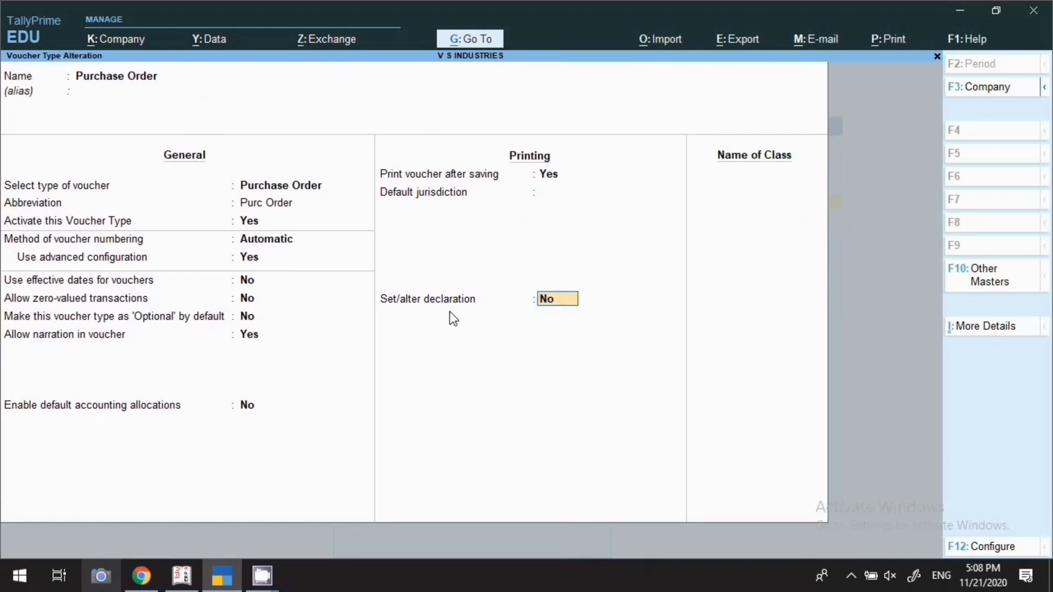
- Enable the declaration with its default text and save the Purchase Order voucher type
{"action": "type", "text": "y"}
{"action": "key", "text": "Return"}
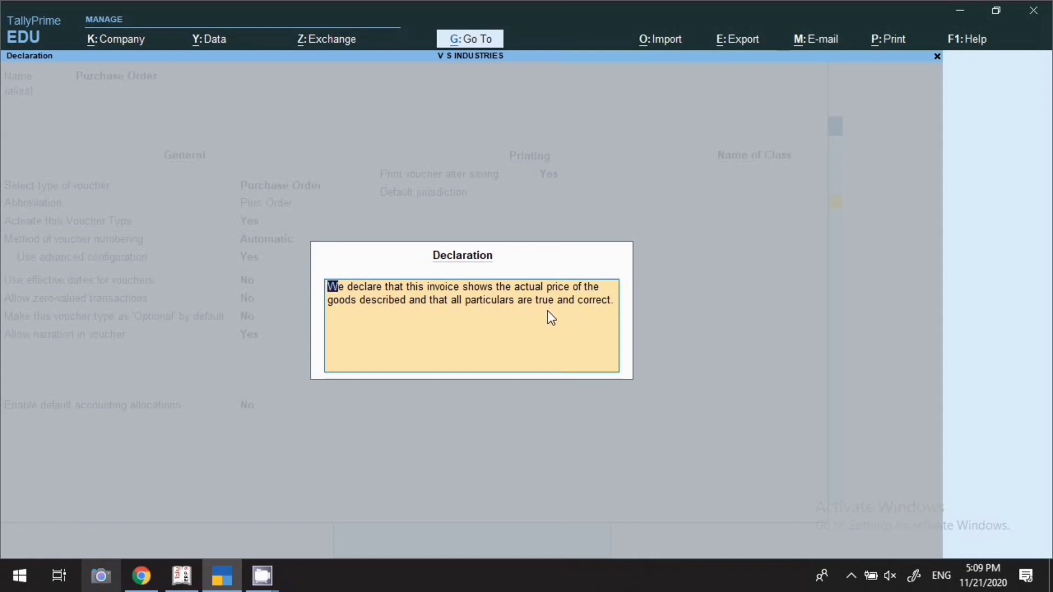
{"action": "key", "text": "ctrl+a"}
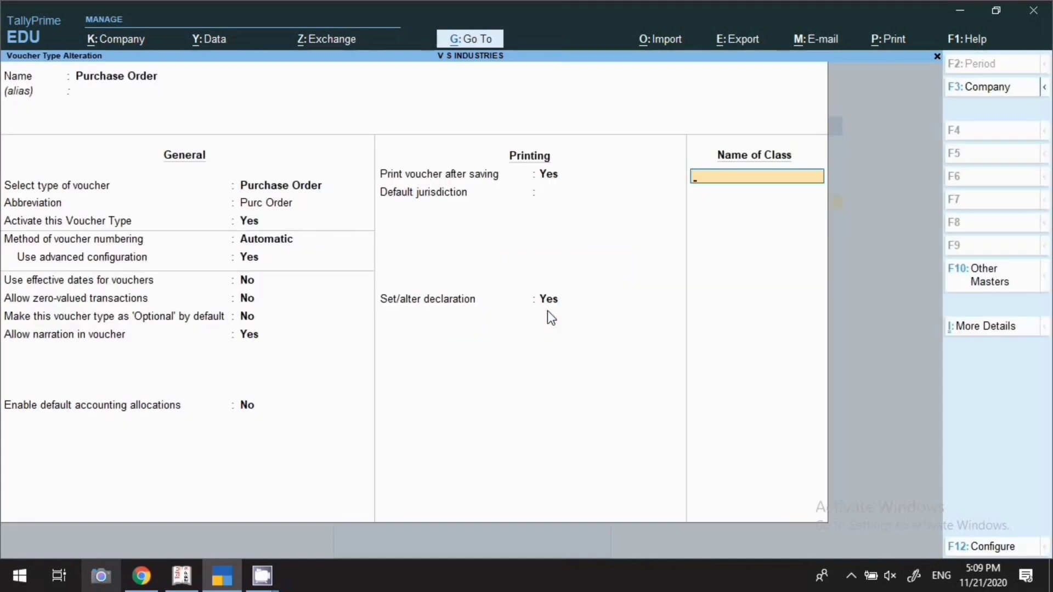
{"action": "key", "text": "Return"}
{"action": "key", "text": "y"}
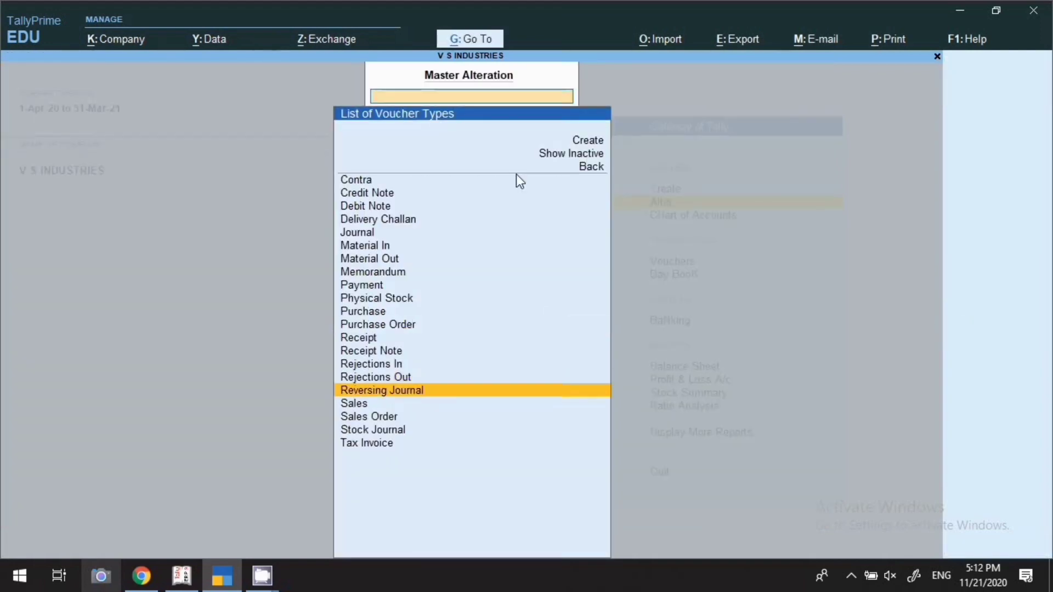
- Open the Sales Order voucher type for alteration and activate it
{"action": "key", "text": "Down"}
{"action": "key", "text": "Down"}
{"action": "key", "text": "Return"}
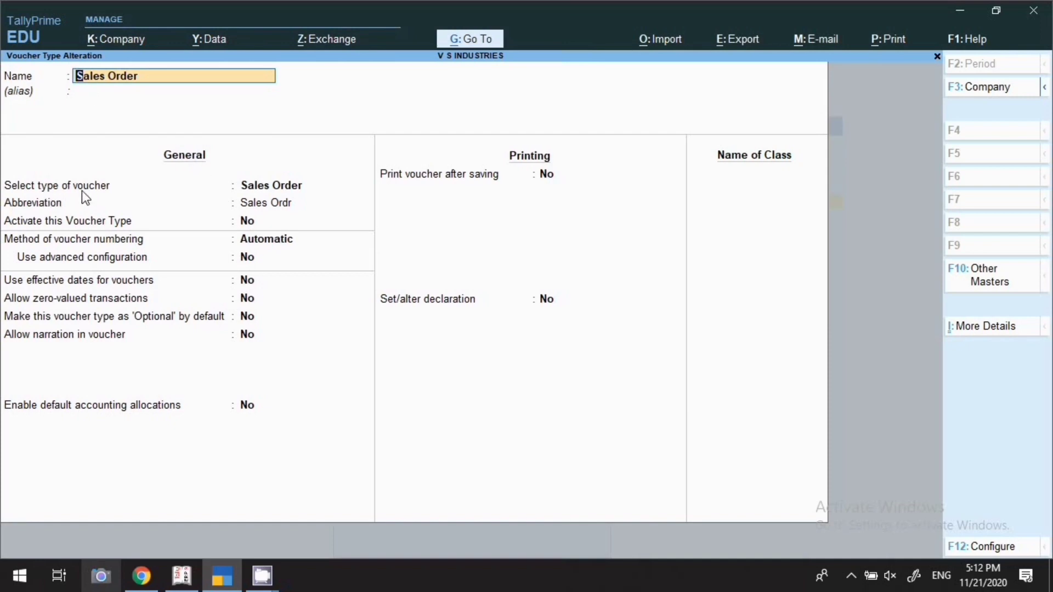
{"action": "left_click", "coordinate": [54, 226]}
{"action": "key", "text": "y"}
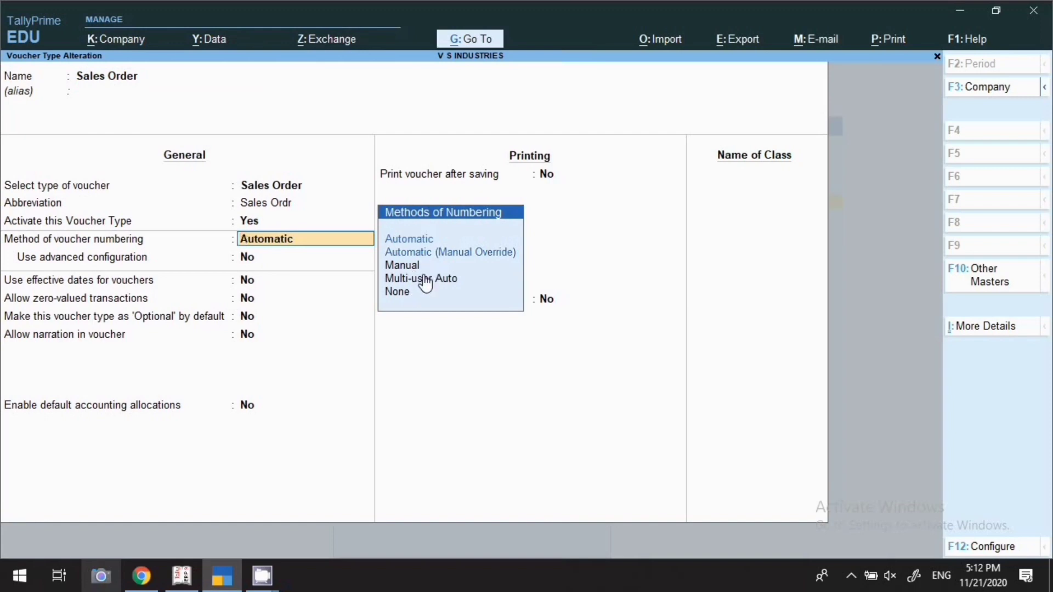
- Keep Automatic numbering for Sales Order and enable advanced configuration with starting number 1, numerical width 2 and zero prefill
{"action": "key", "text": "Return"}
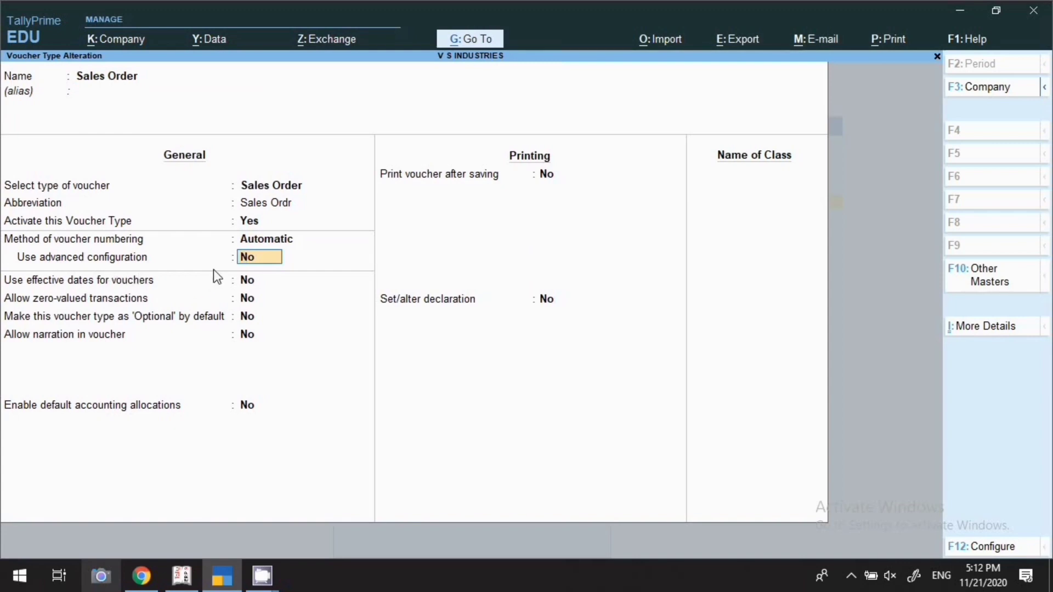
{"action": "type", "text": "y"}
{"action": "key", "text": "Return"}
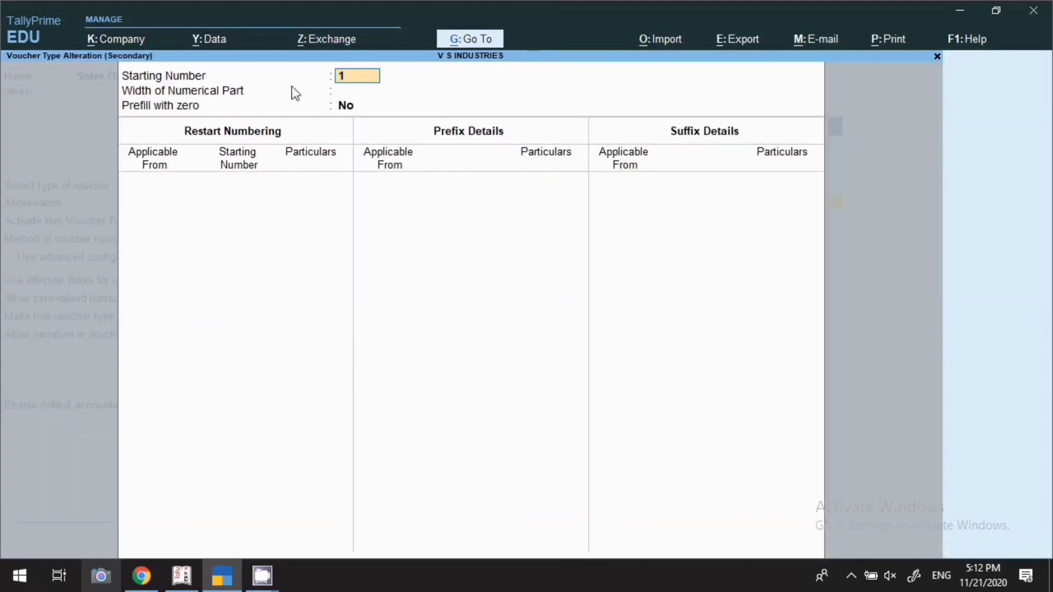
{"action": "key", "text": "Return"}
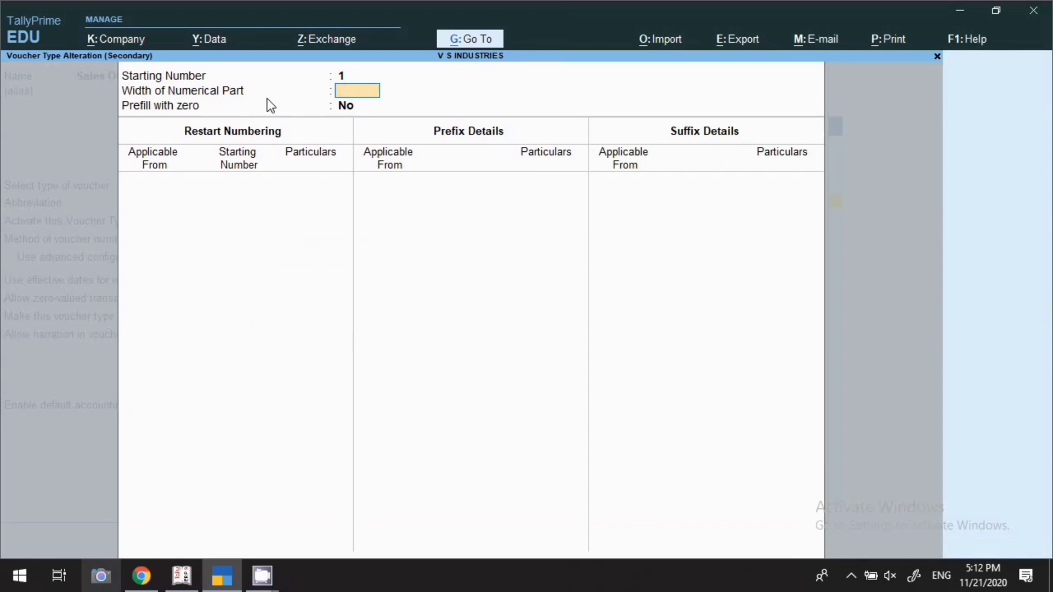
{"action": "type", "text": "2"}
{"action": "key", "text": "Return"}
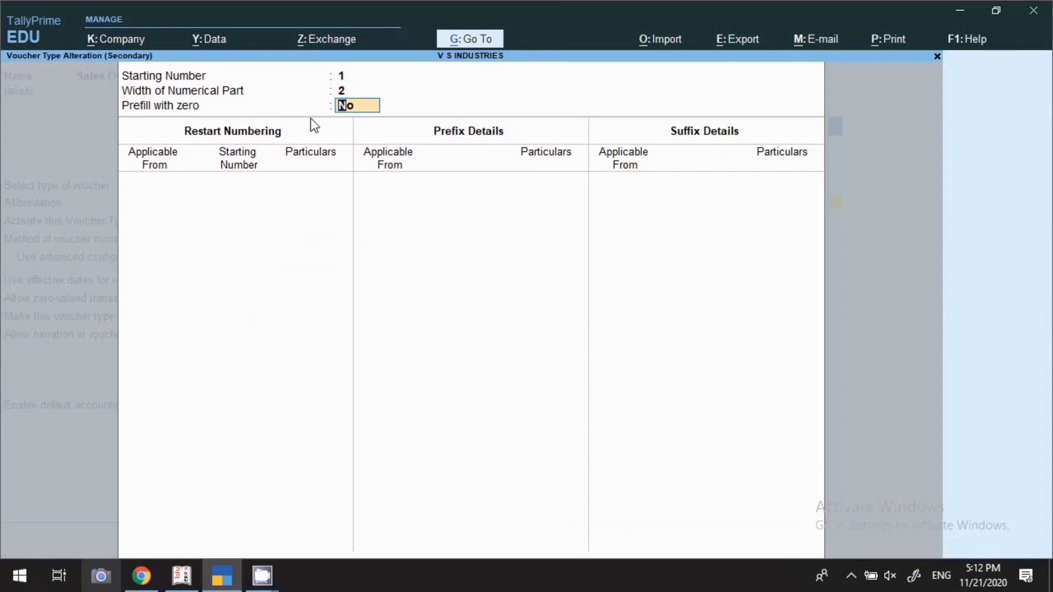
{"action": "key", "text": "y"}
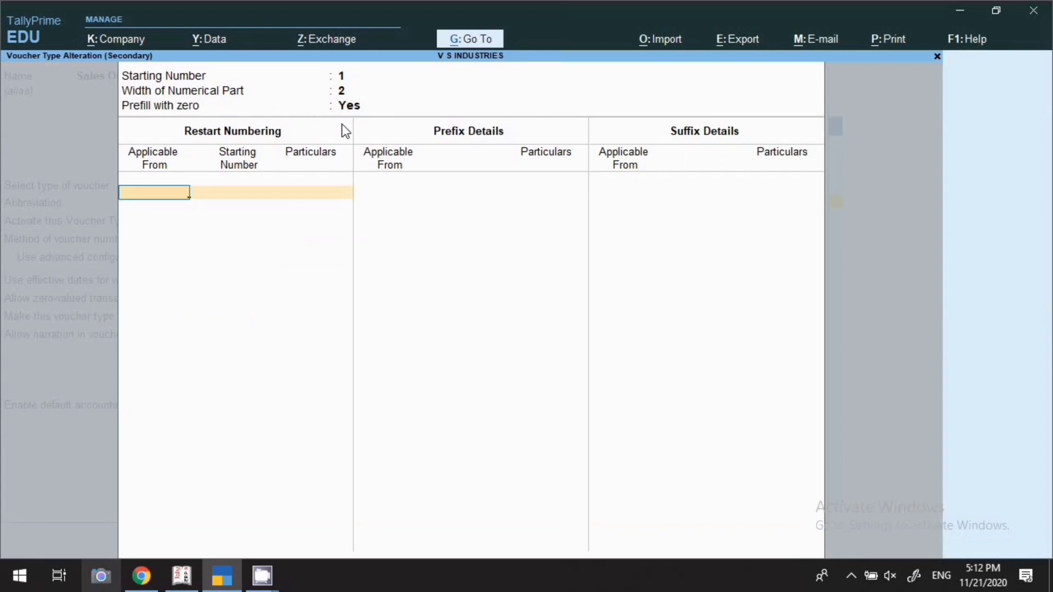
- Set the Sales Order numbering to restart yearly at 1, applicable from 1-Apr-20
{"action": "type", "text": "1.4.20"}
{"action": "key", "text": "Return"}
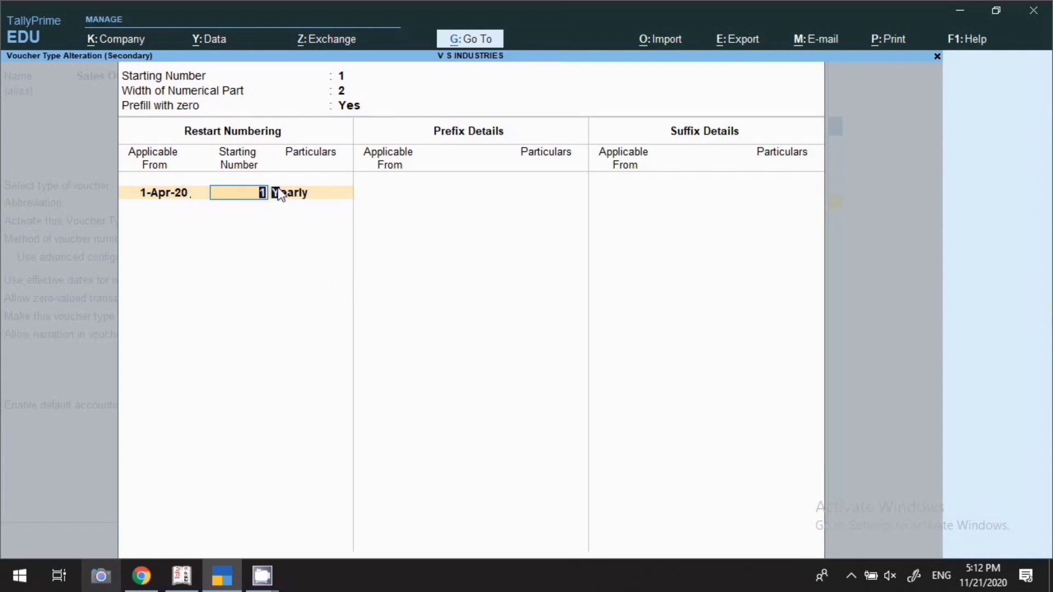
{"action": "key", "text": "Return"}
{"action": "key", "text": "Return"}
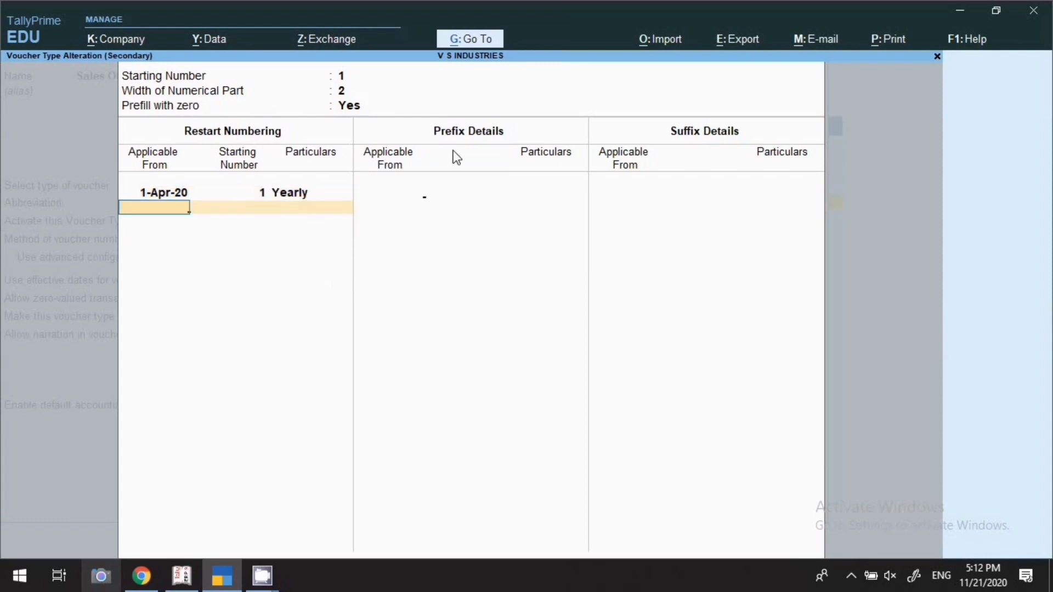
{"action": "key", "text": "Return"}
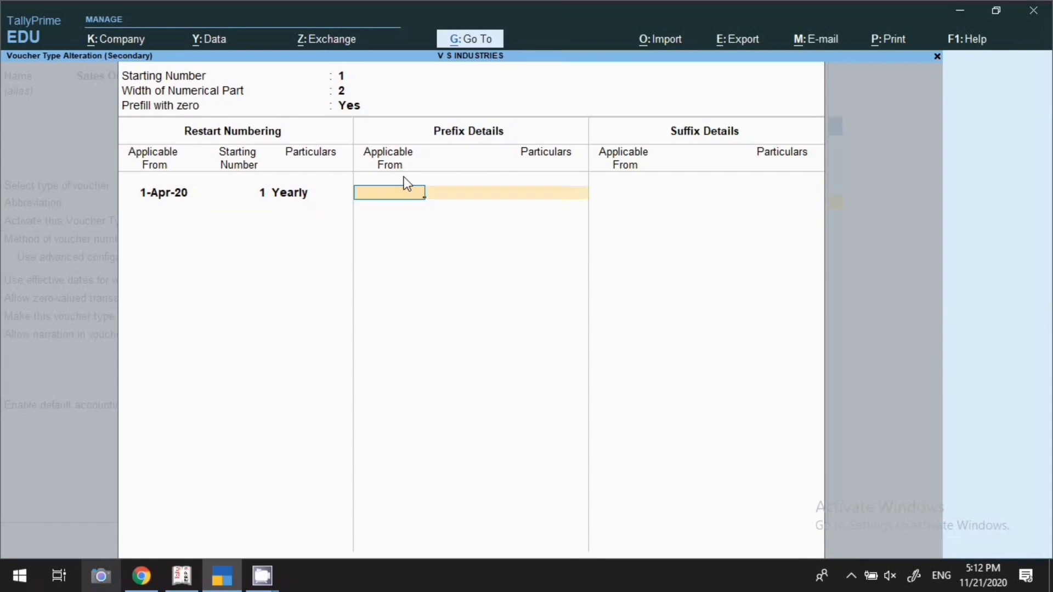
- Add the Sales Order number prefix S.O./20-21/ from 1-Apr-20, leave the suffix blank and accept the numbering configuration
{"action": "type", "text": "1.4.20"}
{"action": "key", "text": "Return"}
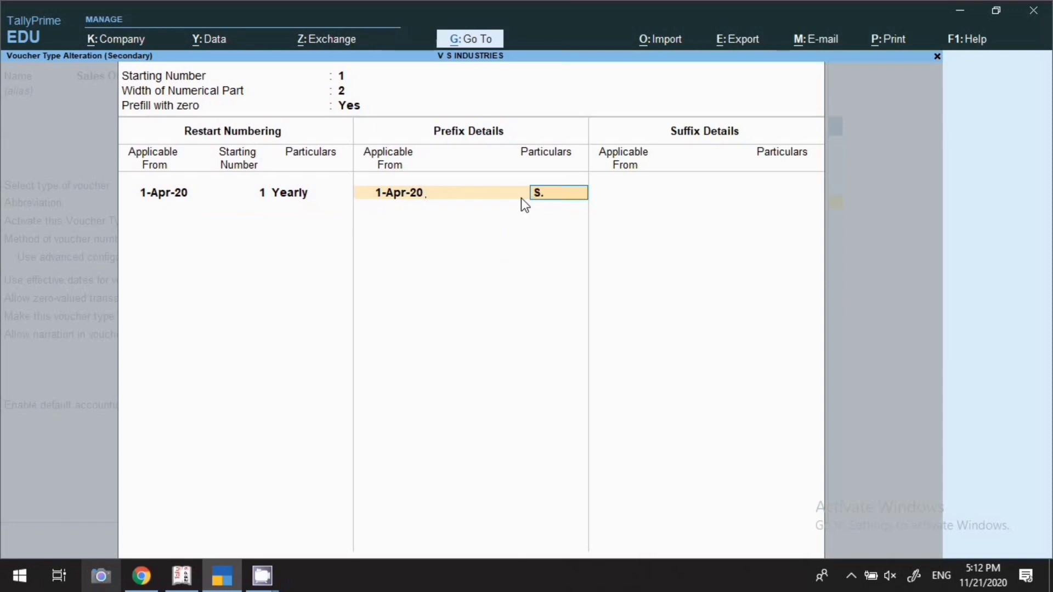
{"action": "type", "text": "S.O./20-21/"}
{"action": "key", "text": "Return"}
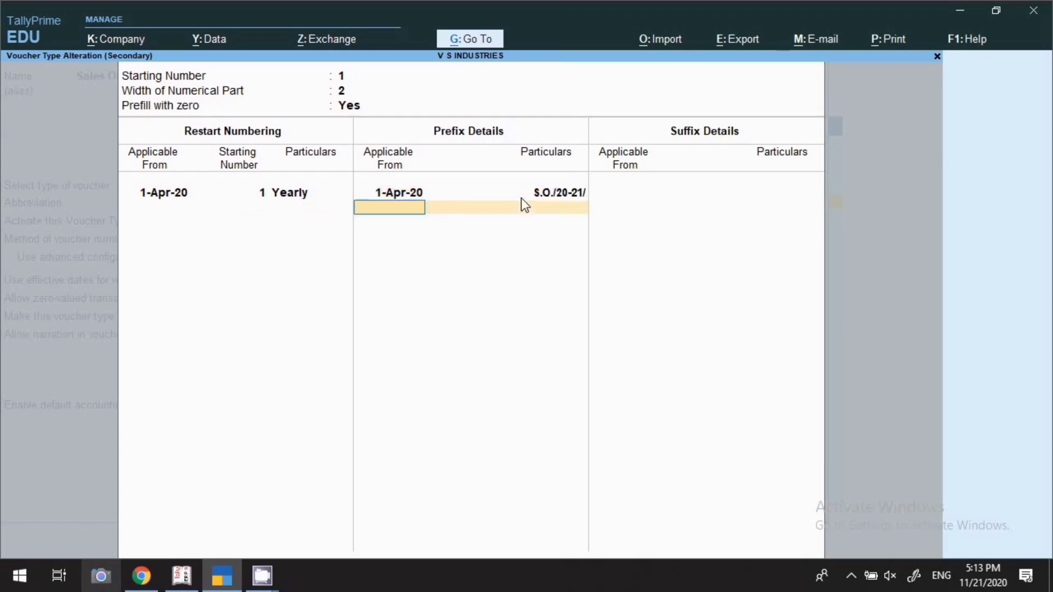
{"action": "key", "text": "Return"}
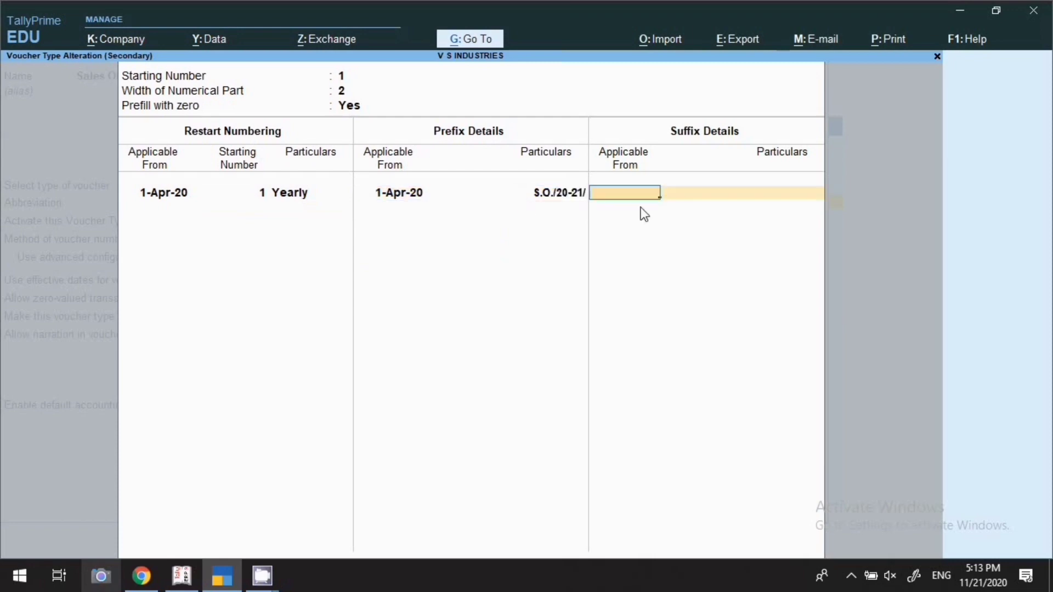
{"action": "key", "text": "Return"}
{"action": "key", "text": "Return"}
{"action": "key", "text": "Return"}
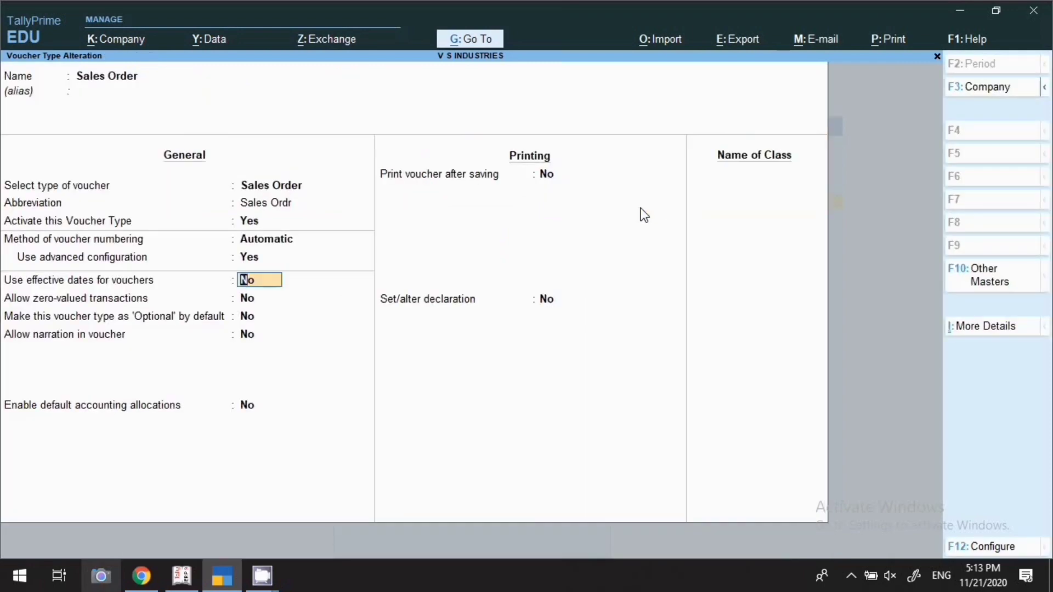
- Allow narration in Sales Order vouchers and enable printing after saving, keeping the options before narration set to No
{"action": "key", "text": "Return"}
{"action": "key", "text": "Return"}
{"action": "key", "text": "Return"}
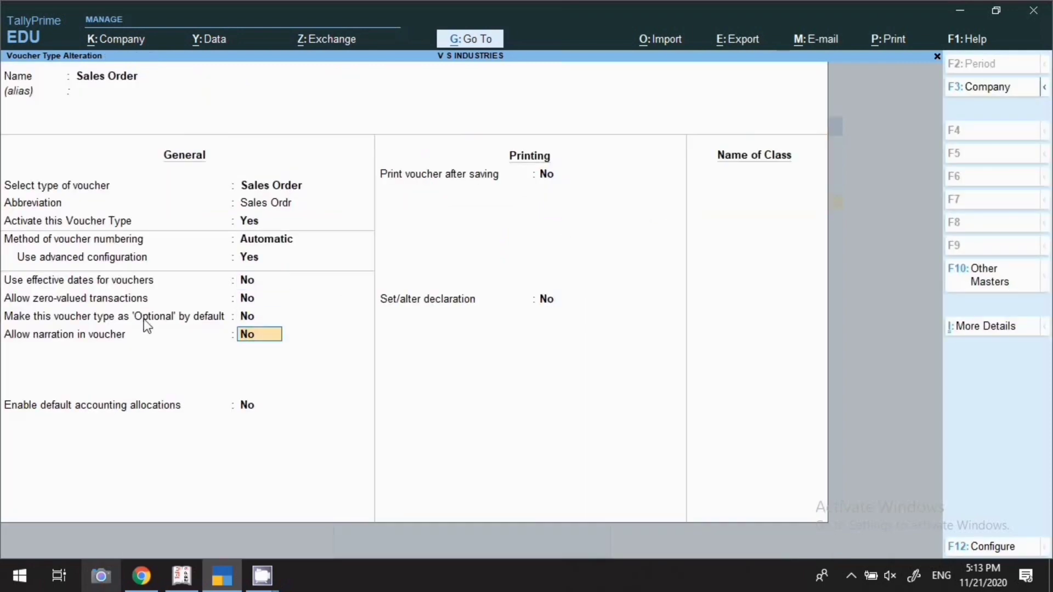
{"action": "type", "text": "y"}
{"action": "key", "text": "Return"}
{"action": "key", "text": "Return"}
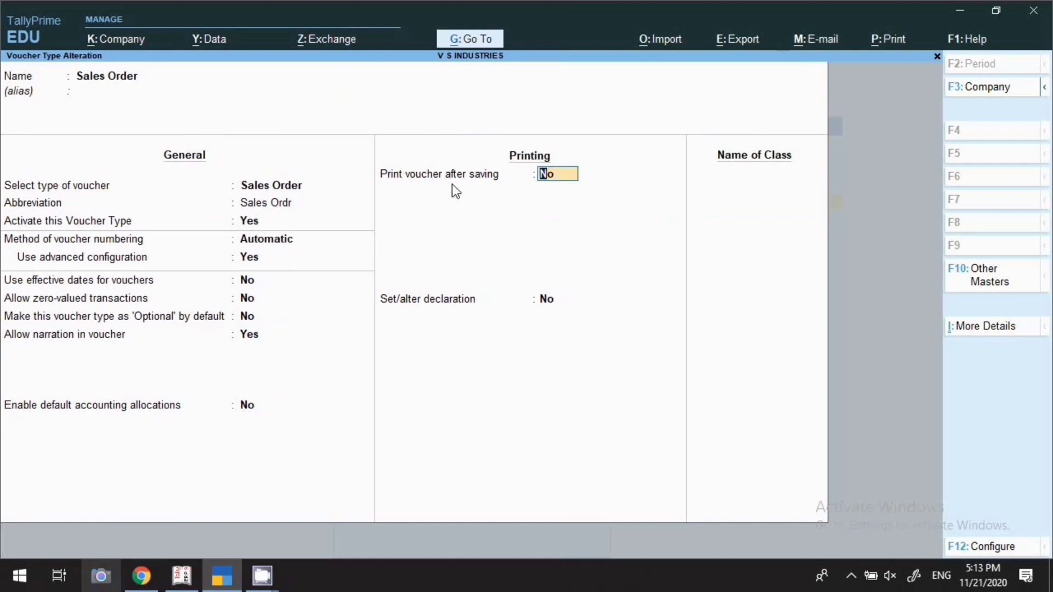
{"action": "type", "text": "y"}
{"action": "key", "text": "Return"}
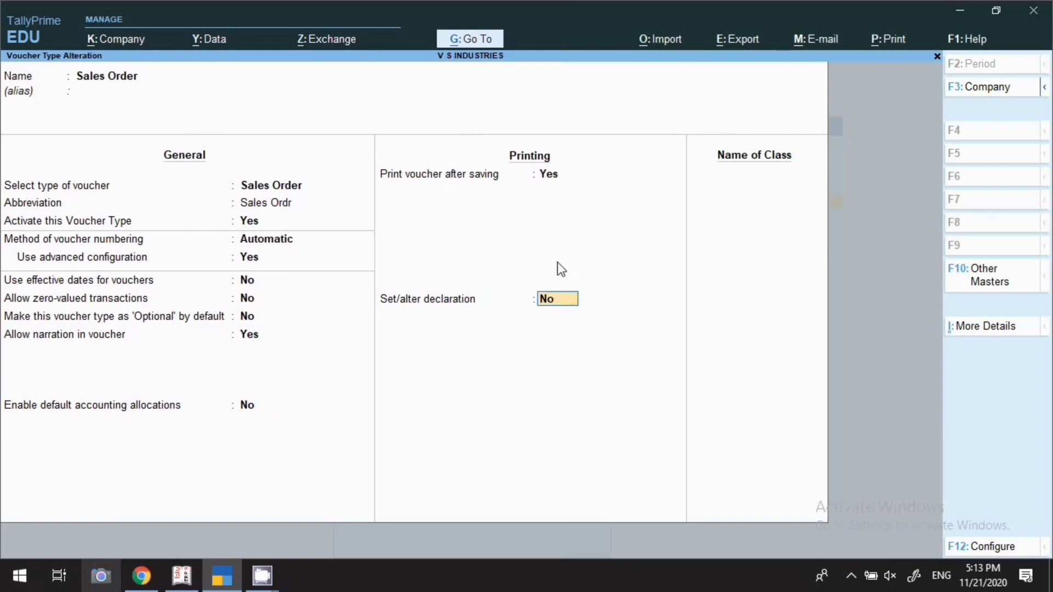
- Enable the declaration for Sales Order, keep its default invoice declaration text and save the voucher type
{"action": "type", "text": "y"}
{"action": "key", "text": "Return"}
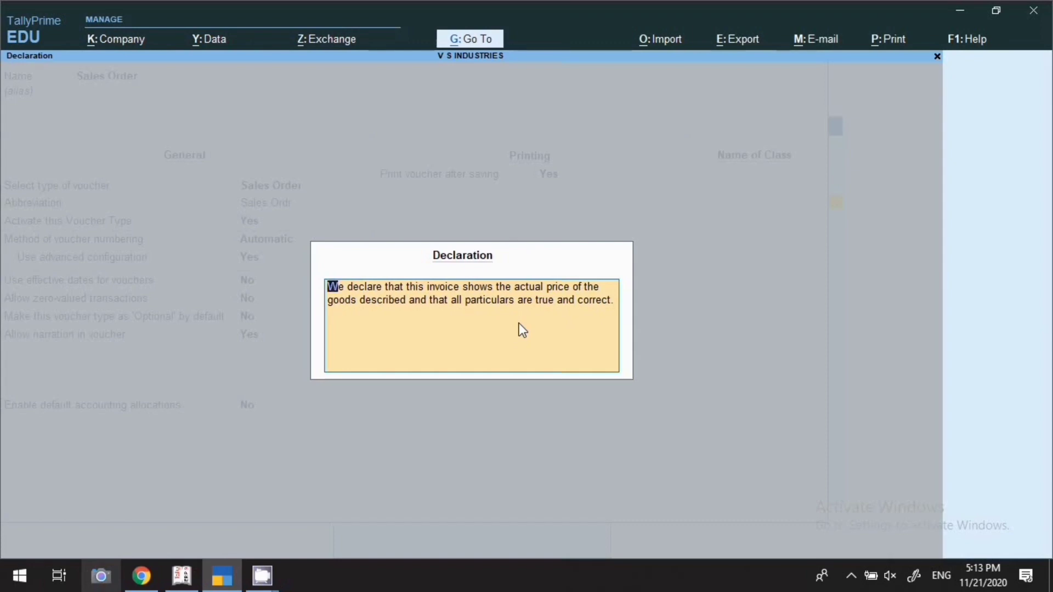
{"action": "key", "text": "ctrl+a"}
{"action": "key", "text": "Return"}
{"action": "key", "text": "Return"}
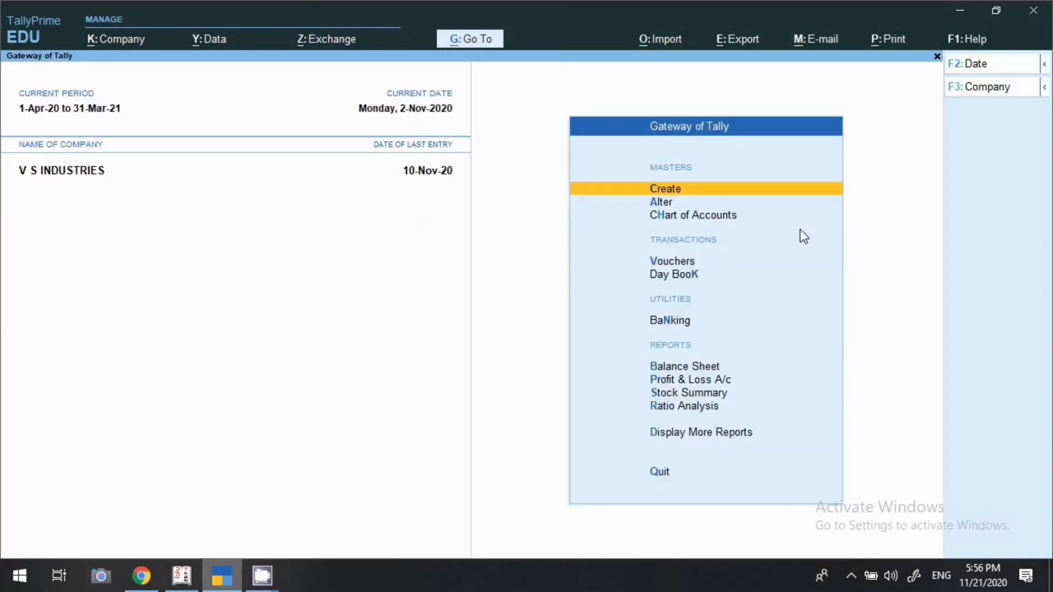
- Open voucher entry from the Gateway of Tally and choose Purchase Order as the voucher type
{"action": "key", "text": "Down"}
{"action": "key", "text": "Down"}
{"action": "key", "text": "Down"}
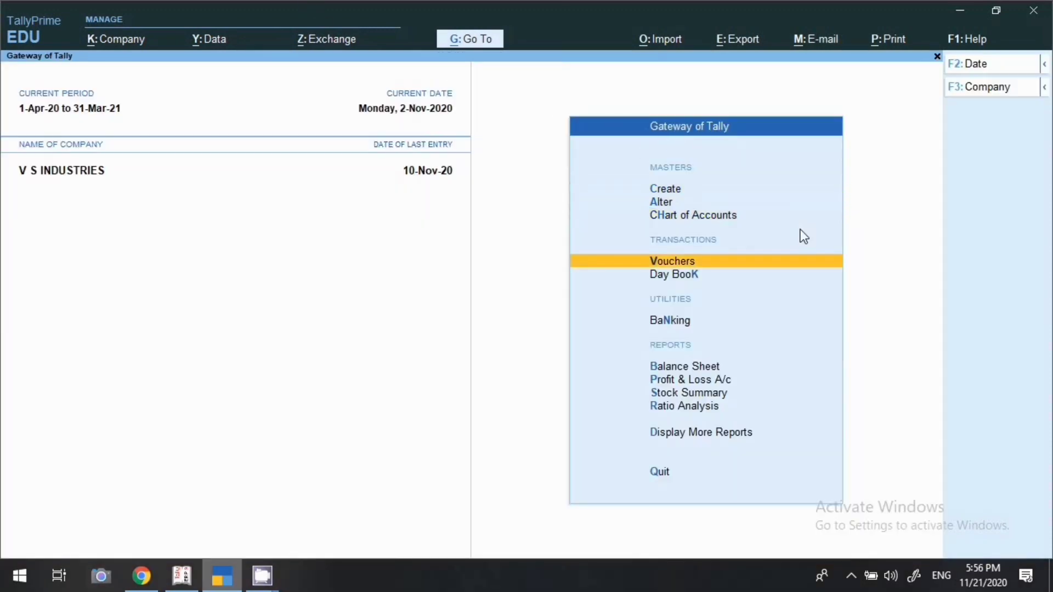
{"action": "key", "text": "Return"}
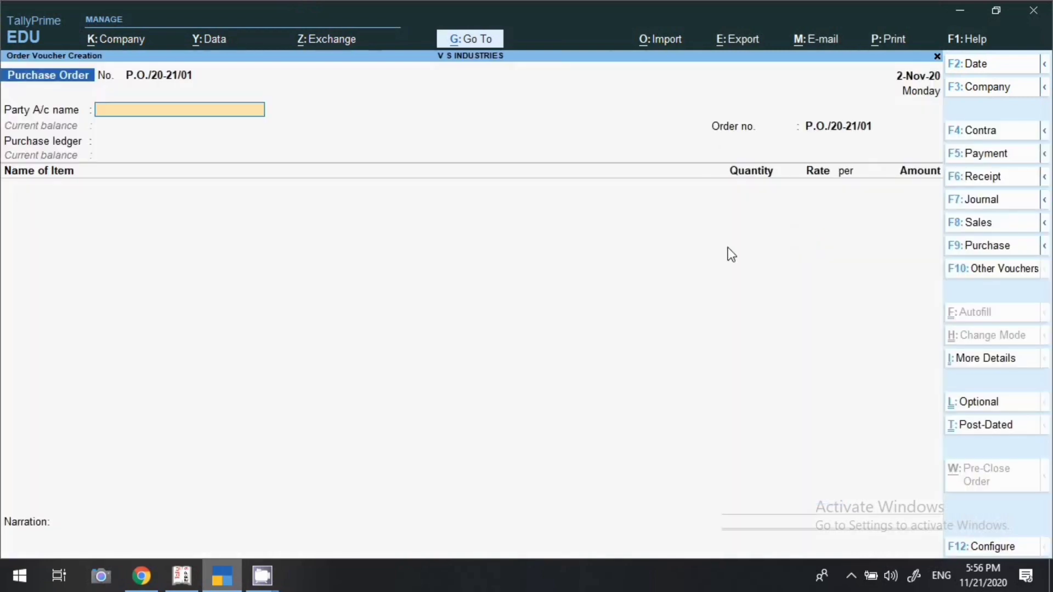
{"action": "left_click", "coordinate": [993, 275]}
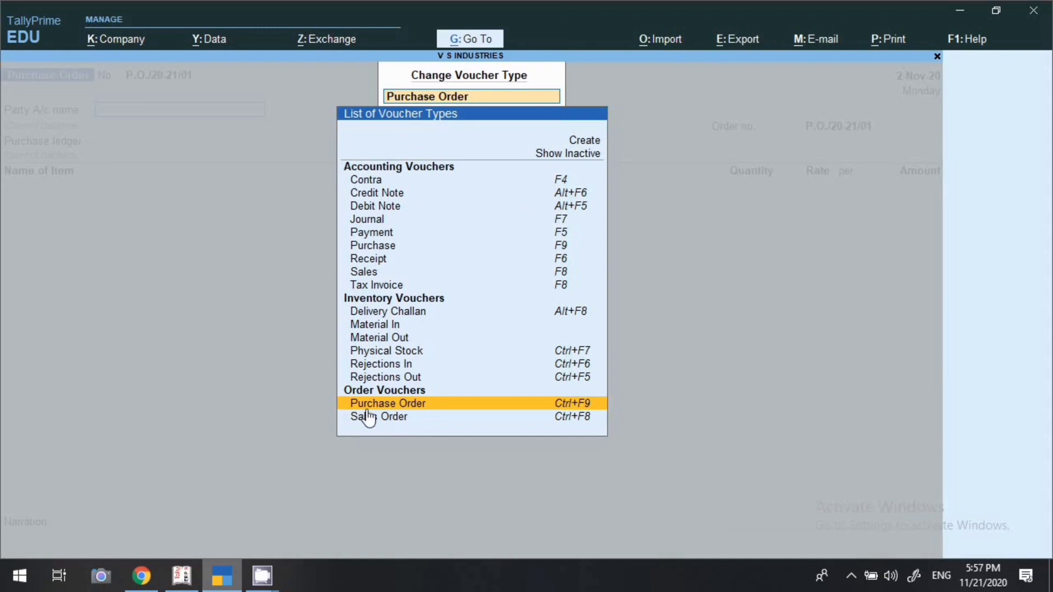
{"action": "key", "text": "Return"}
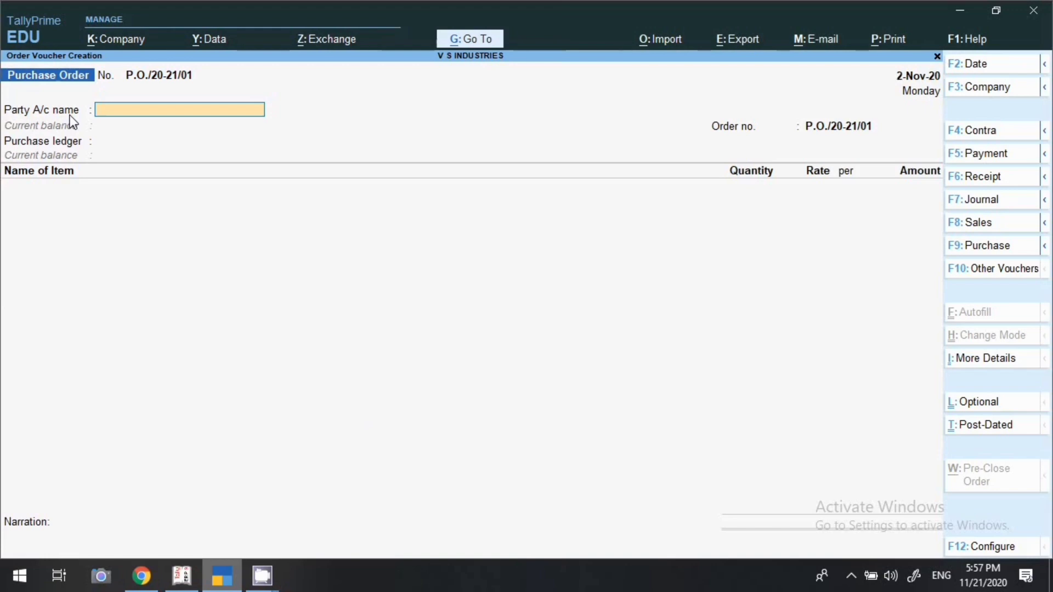
- Choose ELEKTRO SALES as the party account of the purchase order
{"action": "type", "text": "ELE"}
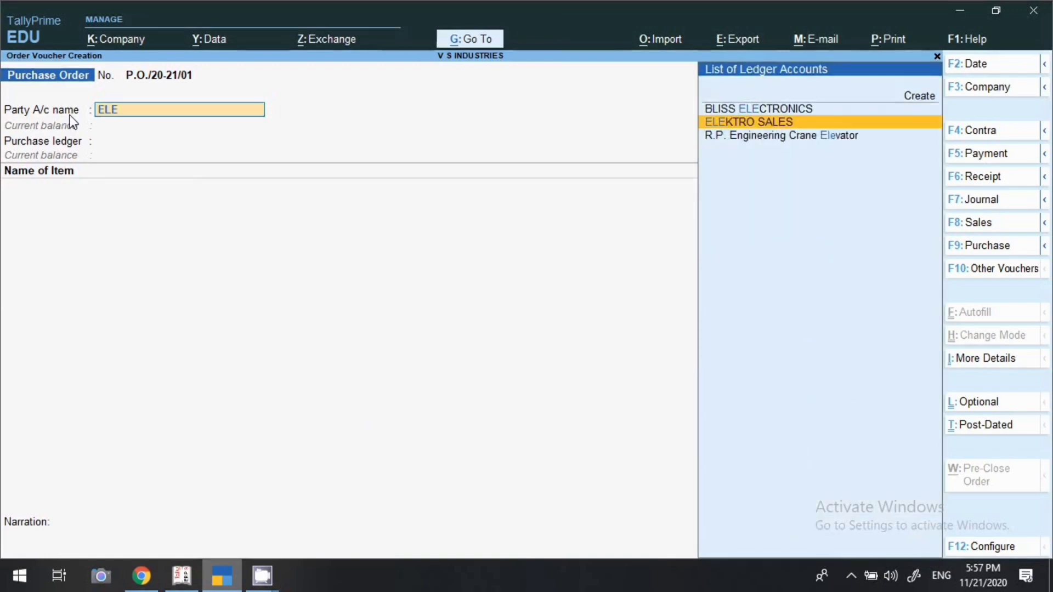
{"action": "key", "text": "Return"}
{"action": "key", "text": "Escape"}
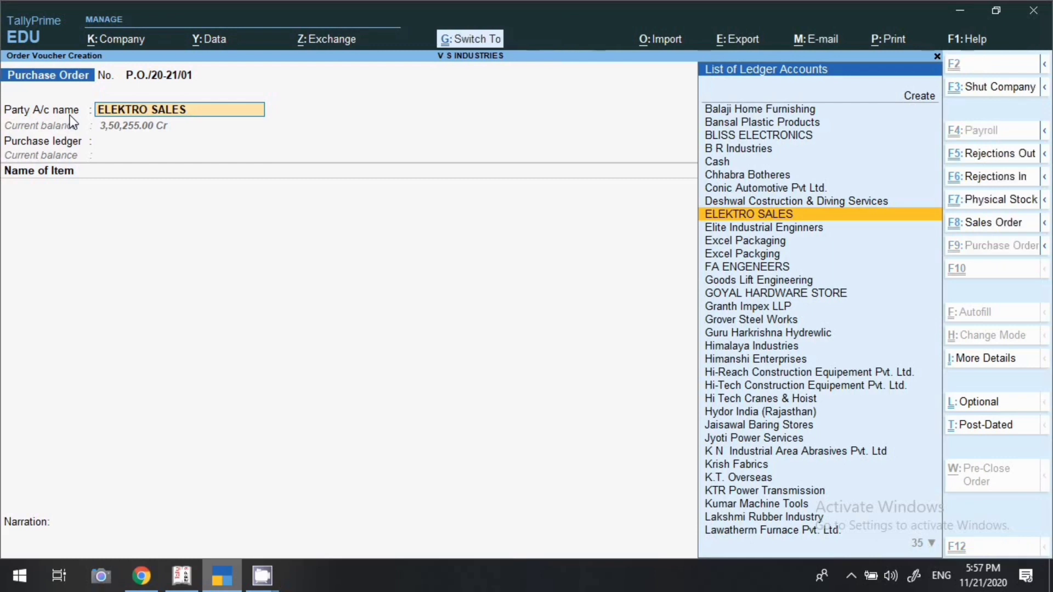
- Review the ELEKTRO SALES ledger's group, credit, mailing, banking and tax registration details, and accept them without changes
{"action": "key", "text": "ctrl+Return"}
{"action": "key", "text": "Return"}
{"action": "key", "text": "Return"}
{"action": "key", "text": "Return"}
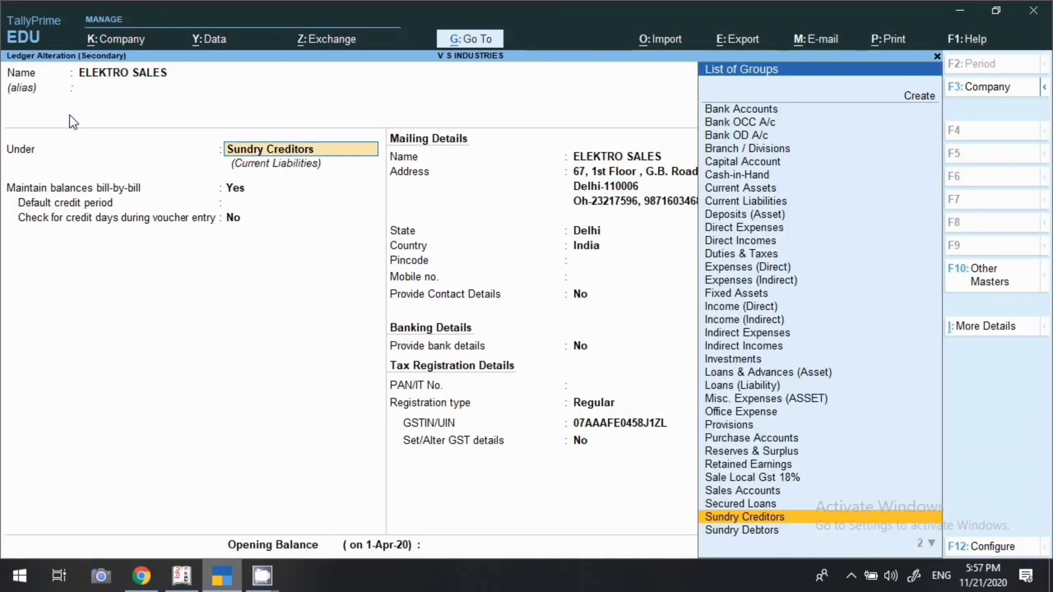
{"action": "key", "text": "Return"}
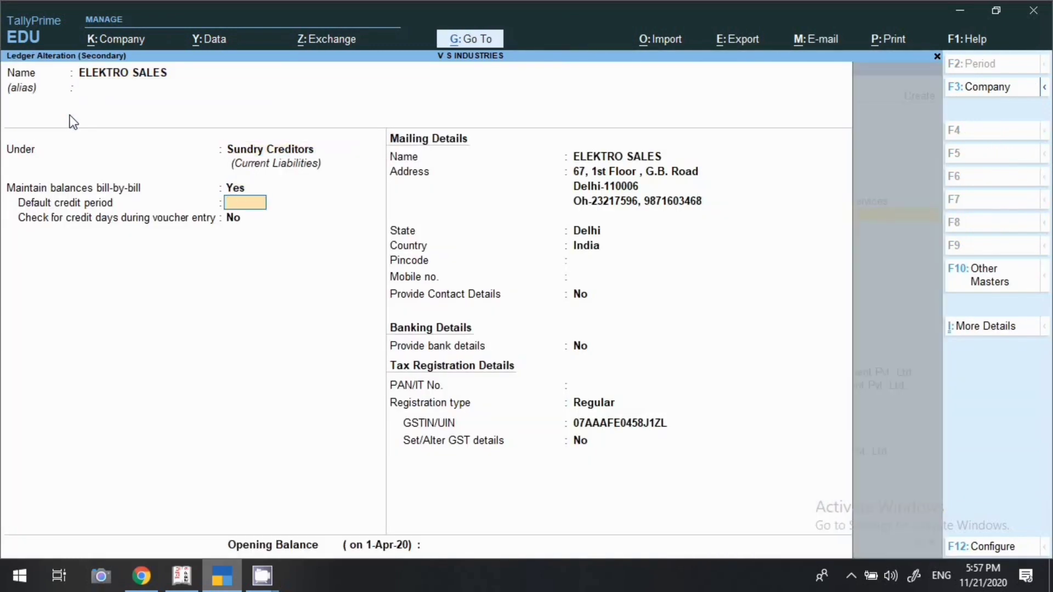
{"action": "key", "text": "Return"}
{"action": "key", "text": "Return"}
{"action": "key", "text": "Return"}
{"action": "key", "text": "Return"}
{"action": "key", "text": "Return"}
{"action": "key", "text": "Return"}
{"action": "key", "text": "Return"}
{"action": "key", "text": "Return"}
{"action": "key", "text": "Return"}
{"action": "key", "text": "Return"}
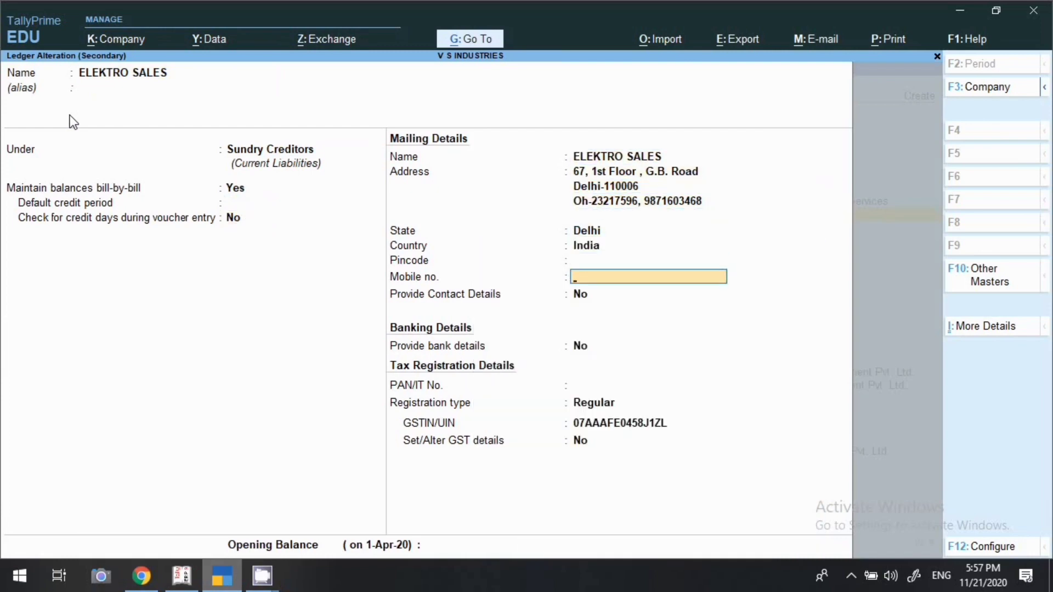
{"action": "key", "text": "Return"}
{"action": "key", "text": "Return"}
{"action": "key", "text": "Return"}
{"action": "key", "text": "Return"}
{"action": "key", "text": "Return"}
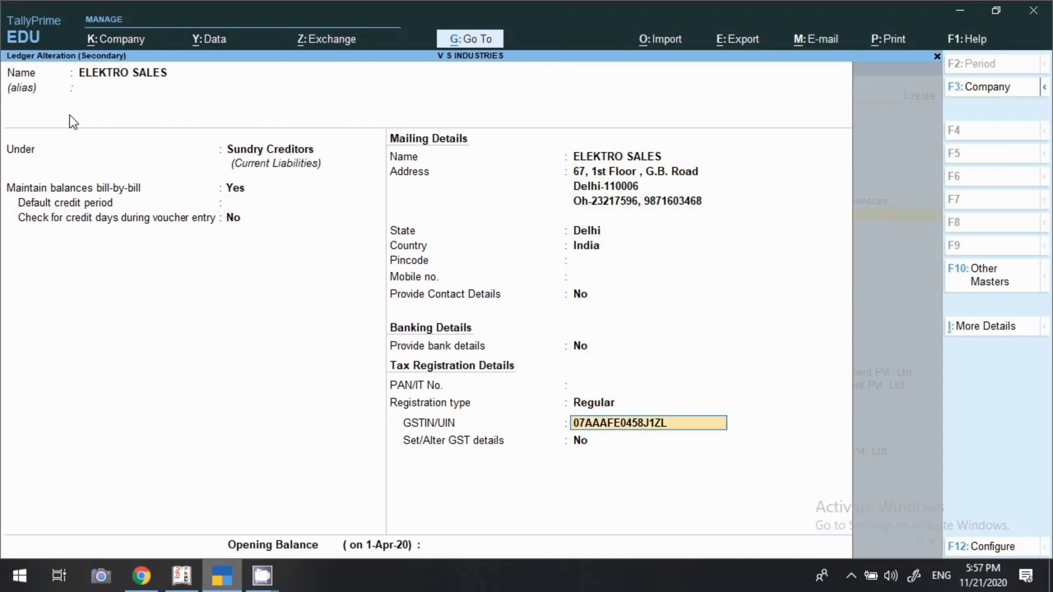
{"action": "key", "text": "Return"}
{"action": "key", "text": "Return"}
{"action": "key", "text": "Return"}
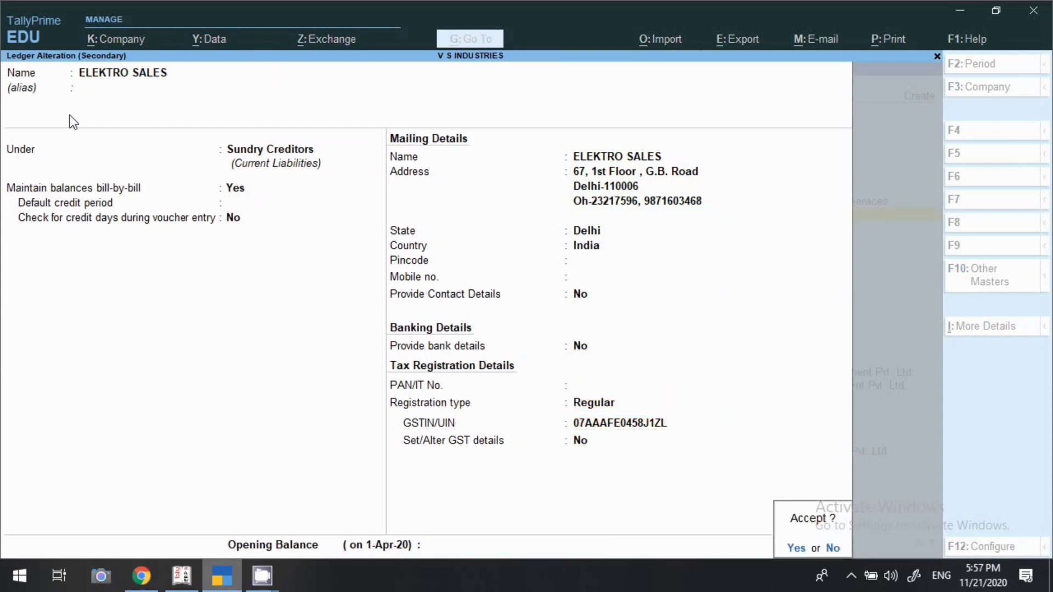
{"action": "key", "text": "Return"}
- Set the payment terms to 30 DAYS in the order details and leave the remaining order and receipt details blank
{"action": "key", "text": "Return"}
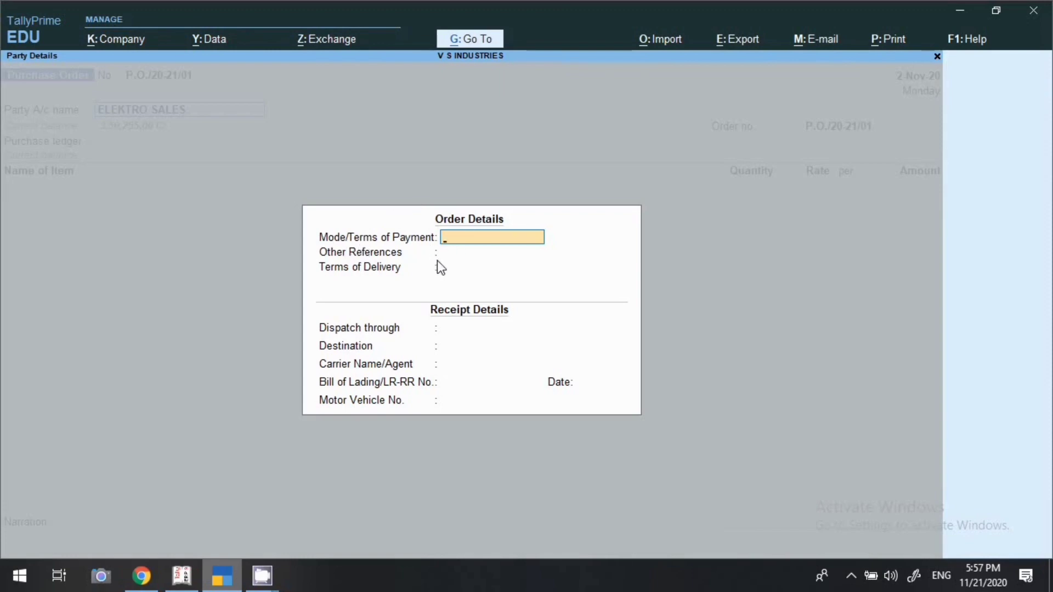
{"action": "type", "text": "30 DAYS"}
{"action": "key", "text": "Return"}
{"action": "key", "text": "Return"}
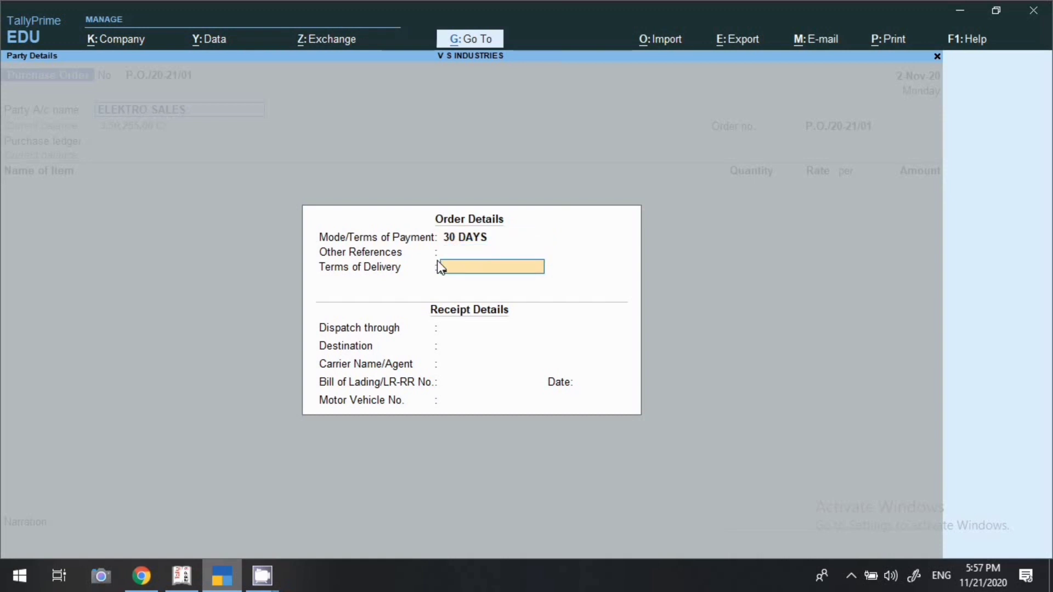
{"action": "key", "text": "Return"}
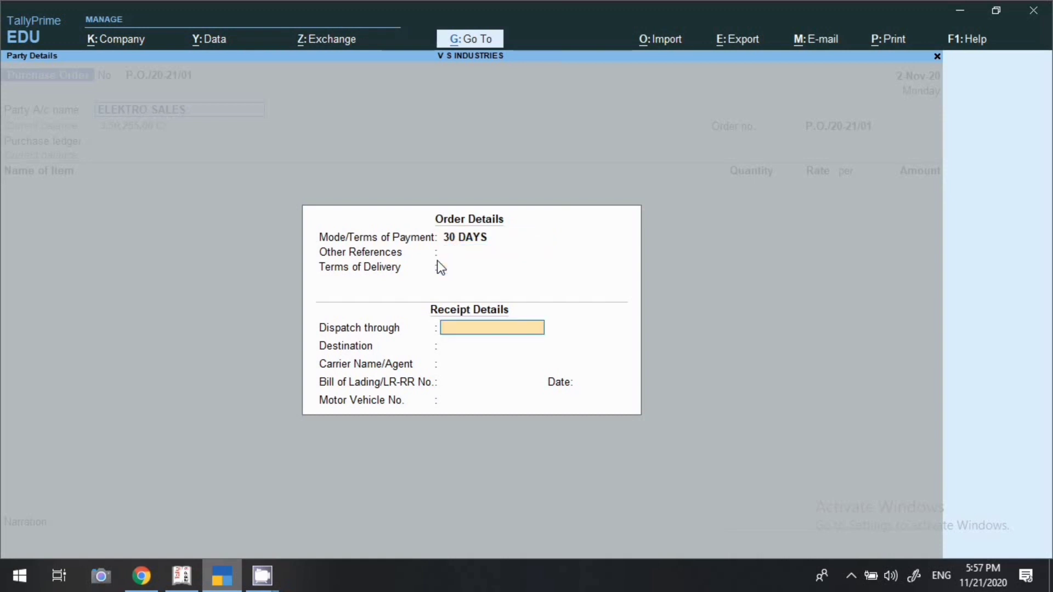
{"action": "key", "text": "Return"}
{"action": "key", "text": "Return"}
{"action": "key", "text": "Return"}
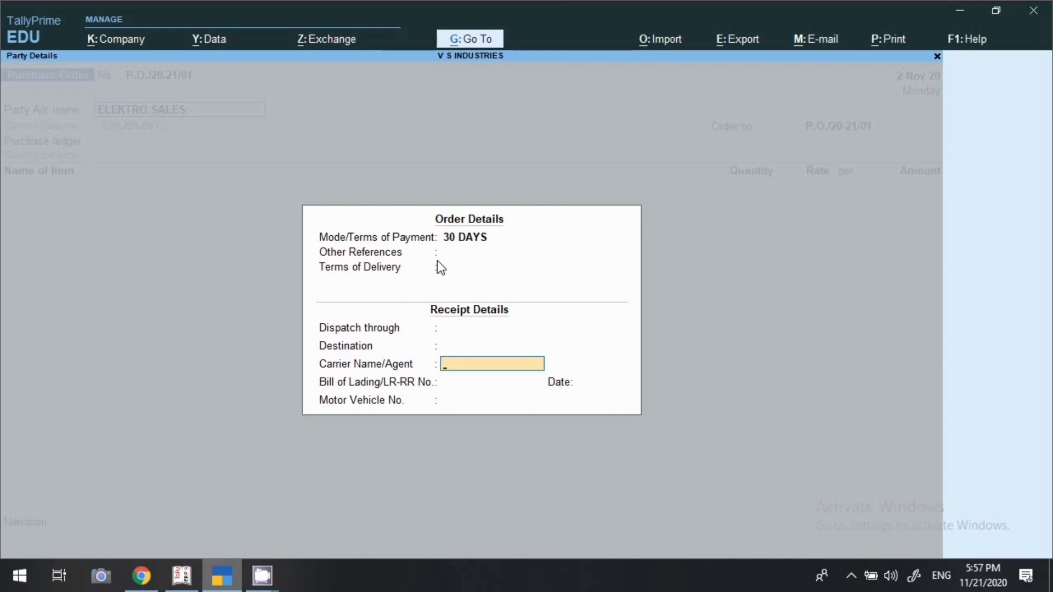
{"action": "key", "text": "Return"}
{"action": "key", "text": "Return"}
{"action": "key", "text": "Return"}
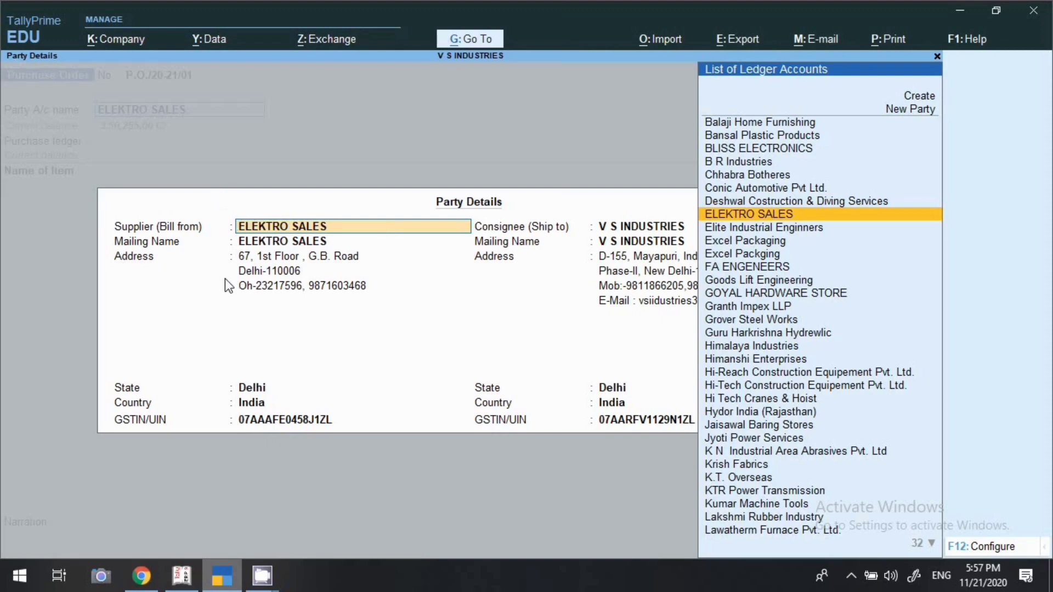
- Accept the party details with ELEKTRO SALES as supplier and V S INDUSTRIES as consignee, keeping their addresses and tax details
{"action": "key", "text": "Return"}
{"action": "key", "text": "Return"}
{"action": "key", "text": "Return"}
{"action": "key", "text": "Return"}
{"action": "key", "text": "Return"}
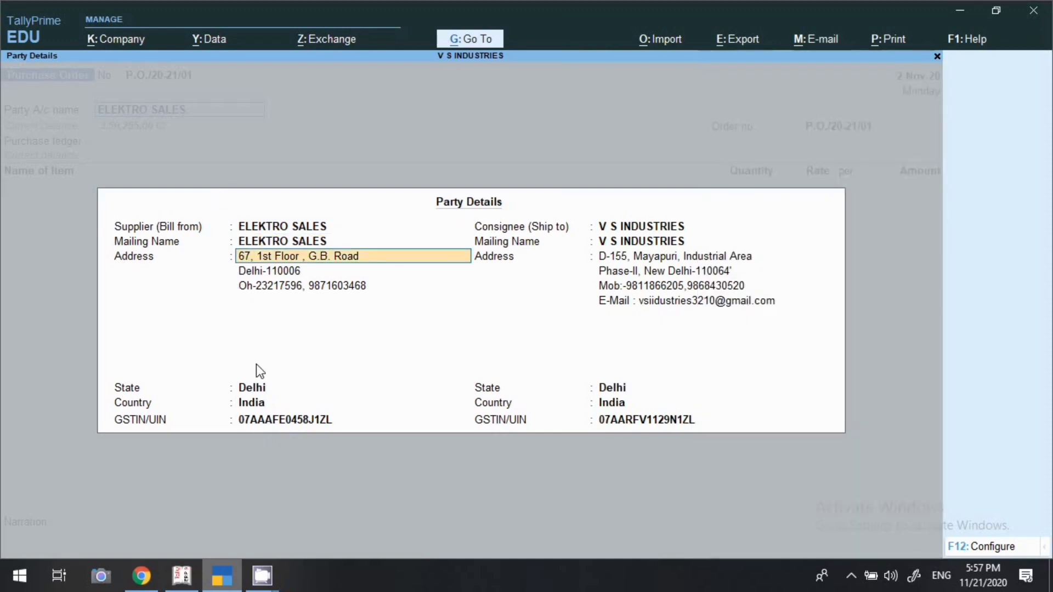
{"action": "key", "text": "Return"}
{"action": "key", "text": "Return"}
{"action": "key", "text": "Return"}
{"action": "key", "text": "Return"}
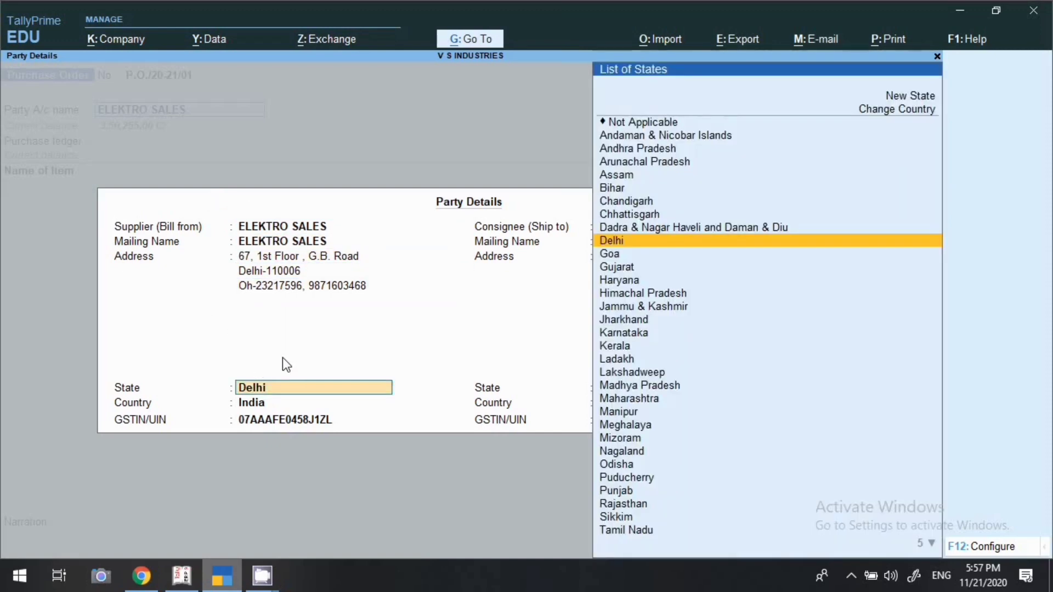
{"action": "key", "text": "Return"}
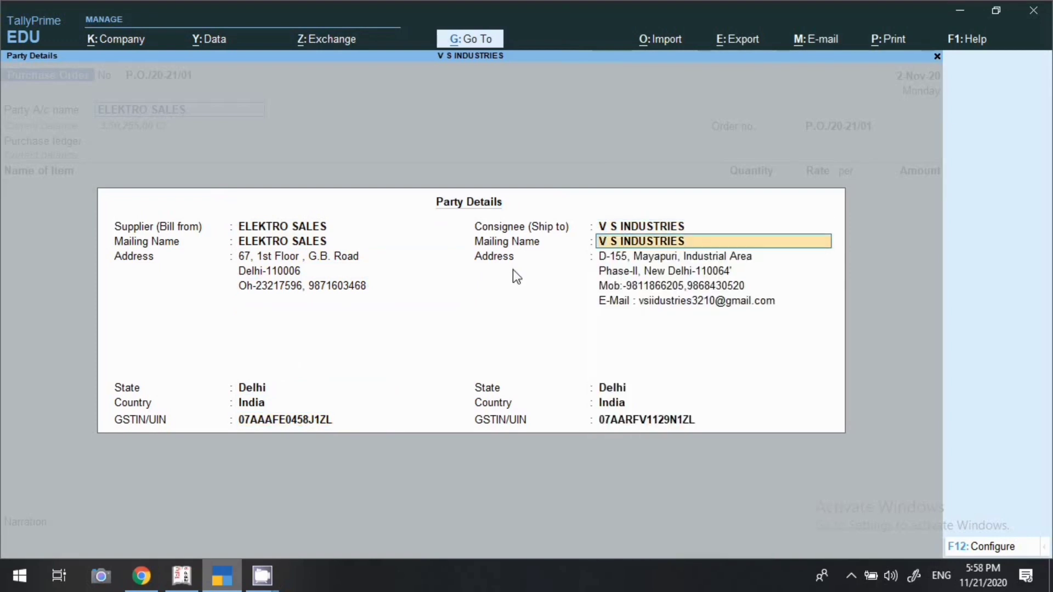
{"action": "key", "text": "Return"}
{"action": "key", "text": "Return"}
{"action": "key", "text": "Return"}
{"action": "key", "text": "Return"}
{"action": "key", "text": "Return"}
{"action": "key", "text": "Return"}
{"action": "key", "text": "Return"}
{"action": "key", "text": "Return"}
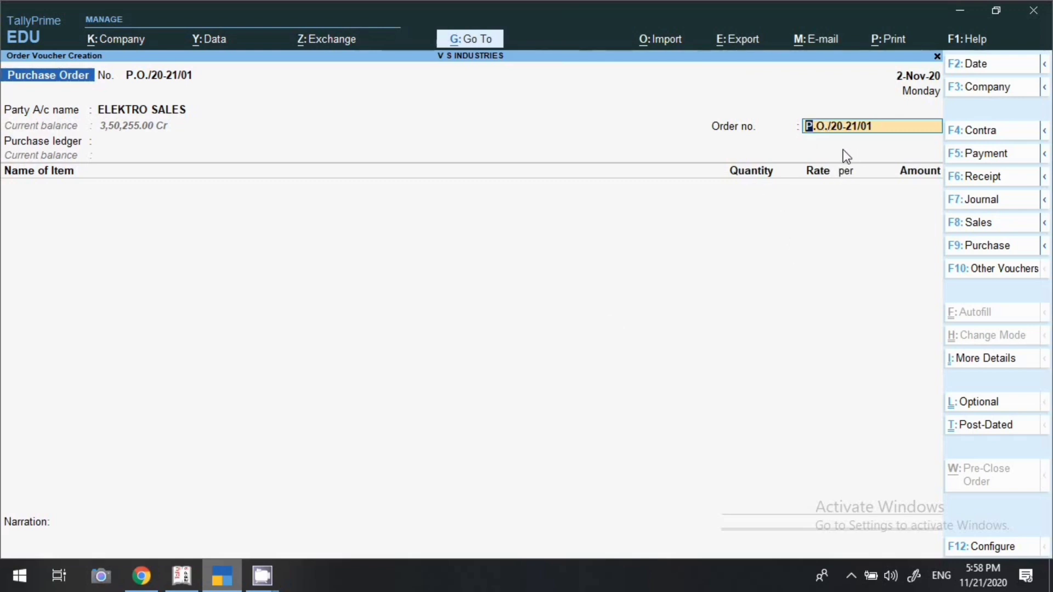
- Keep order number P.O./20-21/01, select Purchase Local as the purchase ledger and accept the tax classification details
{"action": "key", "text": "Return"}
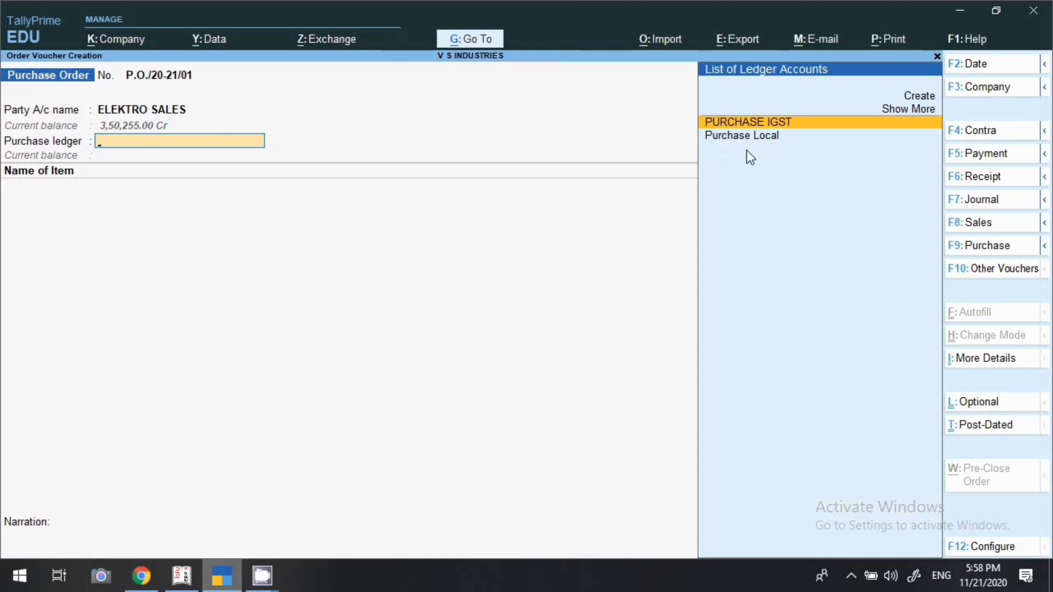
{"action": "key", "text": "Down"}
{"action": "key", "text": "Return"}
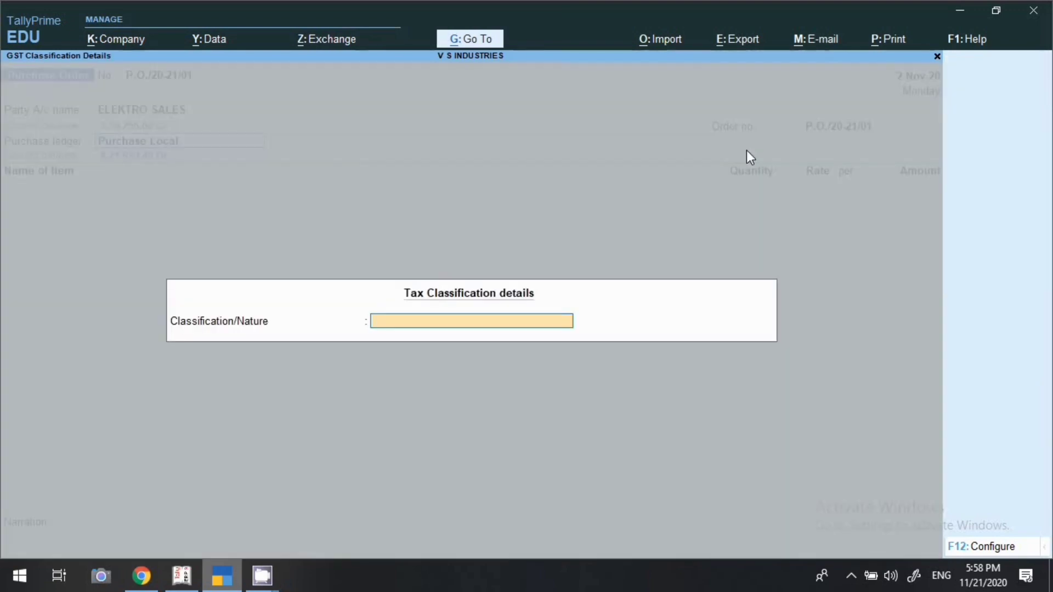
{"action": "key", "text": "Return"}
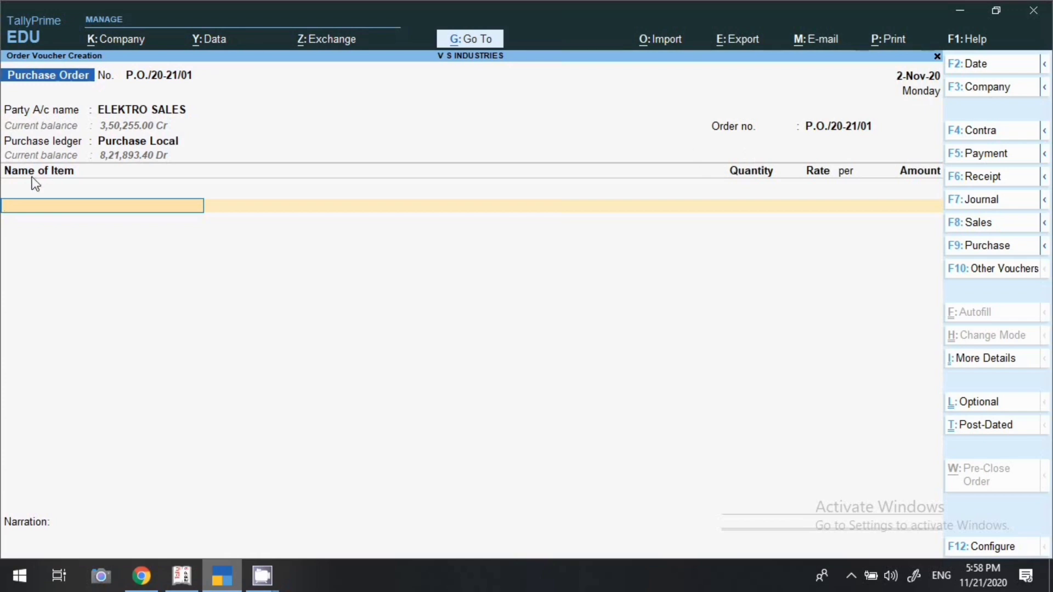
- Add stock item 8425, Electrical Wire Hoist, to the order with due date 1-Dec-20 and godown Any
{"action": "type", "text": "8425"}
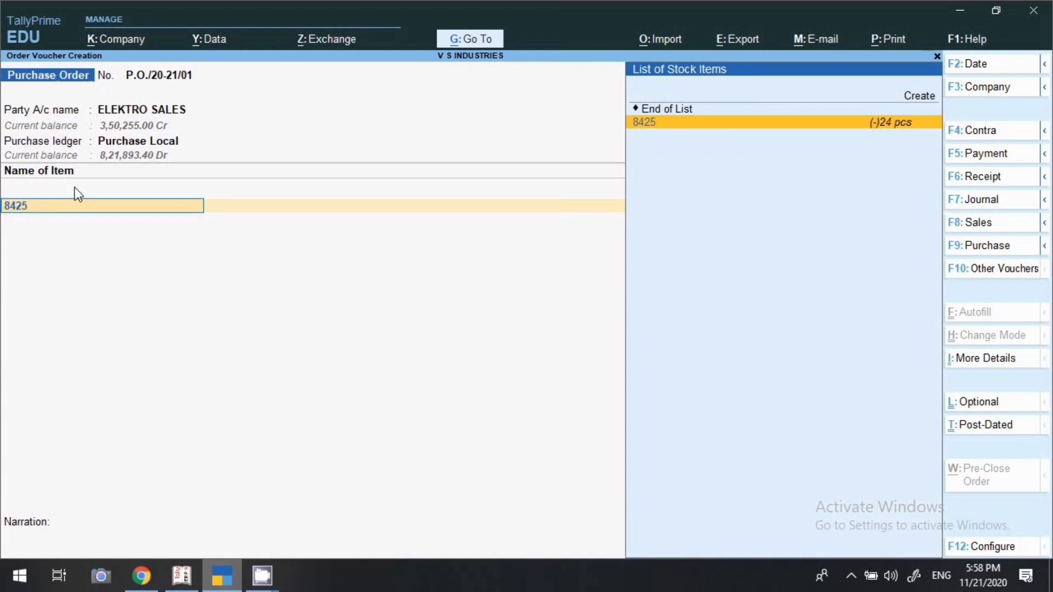
{"action": "key", "text": "Return"}
{"action": "key", "text": "Return"}
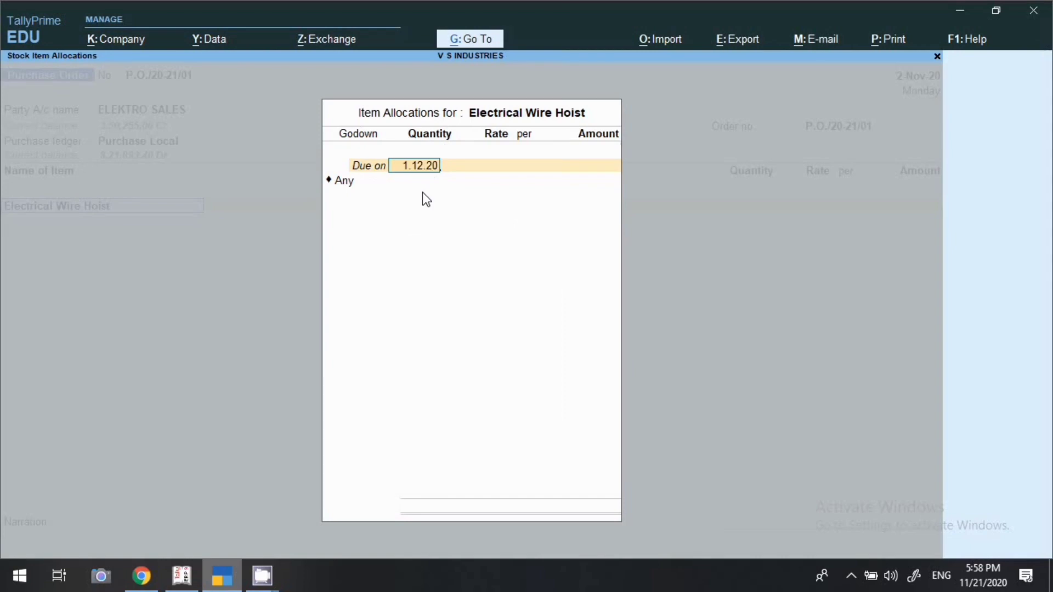
{"action": "key", "text": "Return"}
{"action": "key", "text": "Return"}
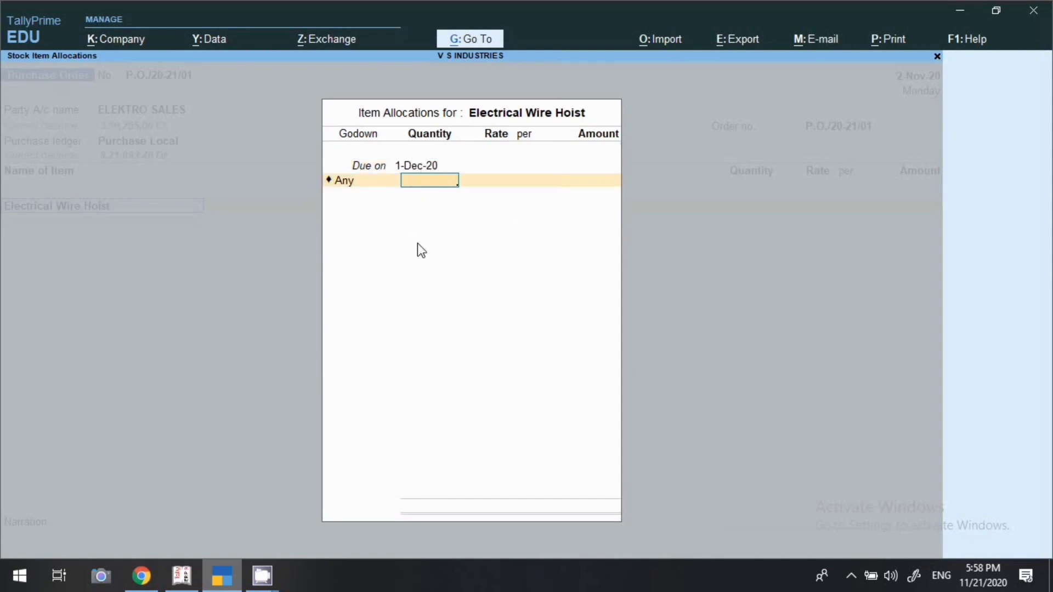
- Allocate 2 pcs of the Electrical Wire Hoist at a rate of 20,000 per piece and finish its item allocation
{"action": "type", "text": "2"}
{"action": "key", "text": "Return"}
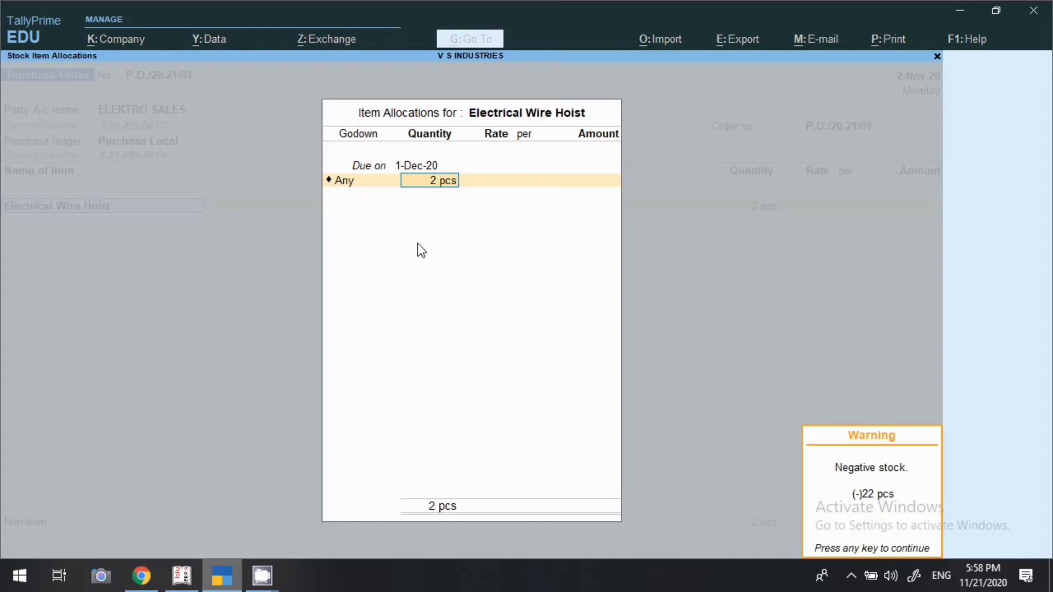
{"action": "key", "text": "Return"}
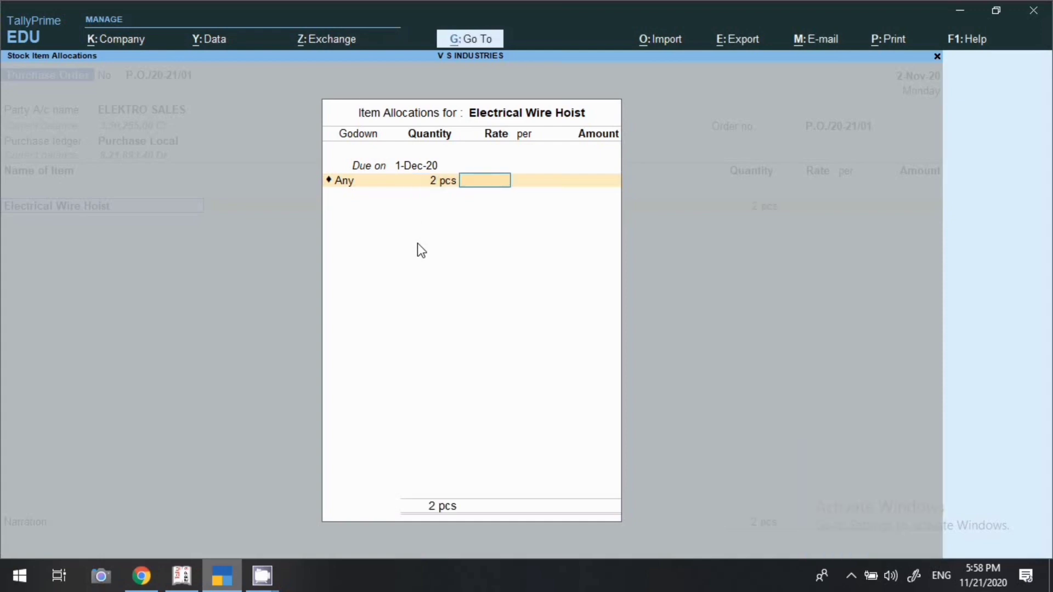
{"action": "type", "text": "20,000"}
{"action": "key", "text": "Return"}
{"action": "key", "text": "Return"}
{"action": "key", "text": "Return"}
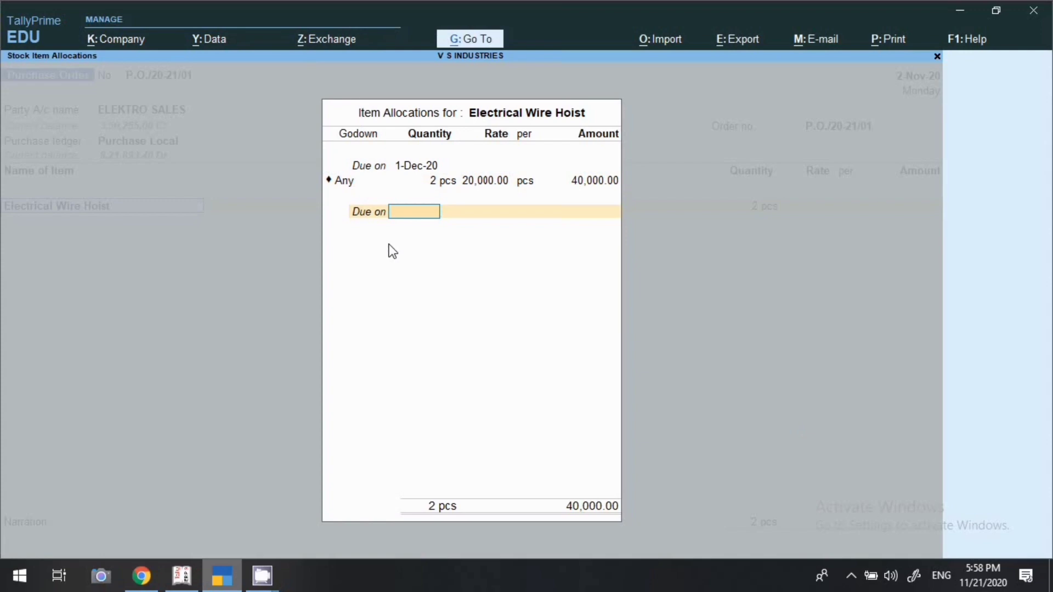
{"action": "key", "text": "Return"}
{"action": "key", "text": "Return"}
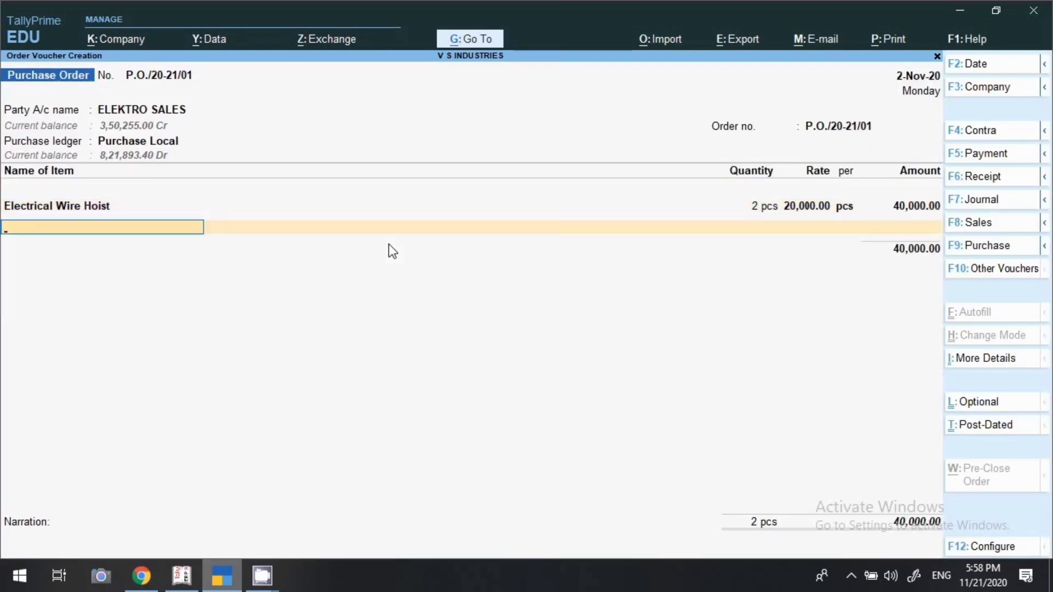
- Add the Manual Trolley stock item to the order with no description, due date 1-Dec-20 and godown Any
{"action": "type", "text": "TRO"}
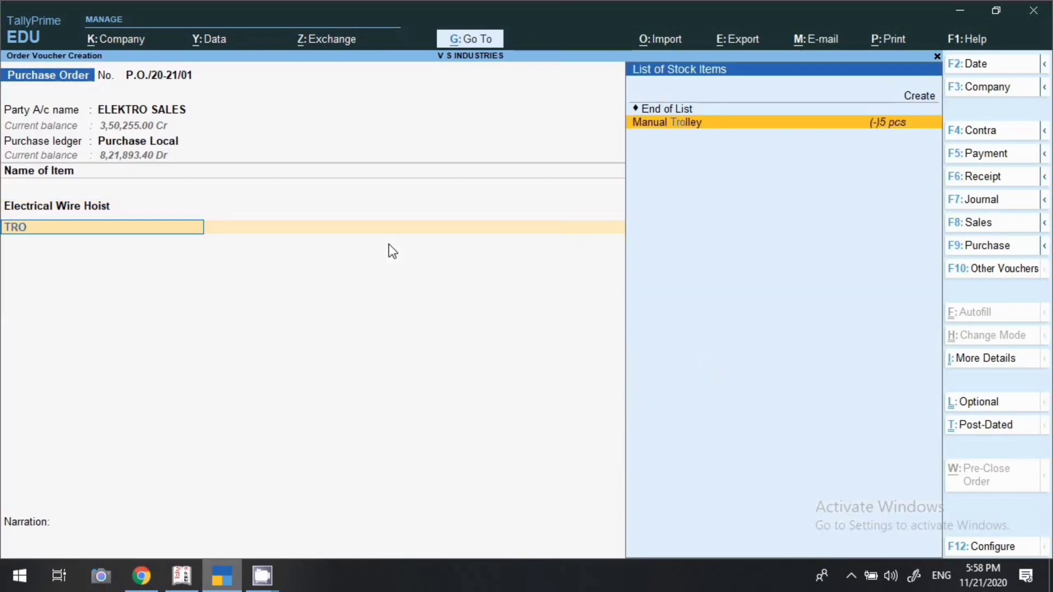
{"action": "key", "text": "Return"}
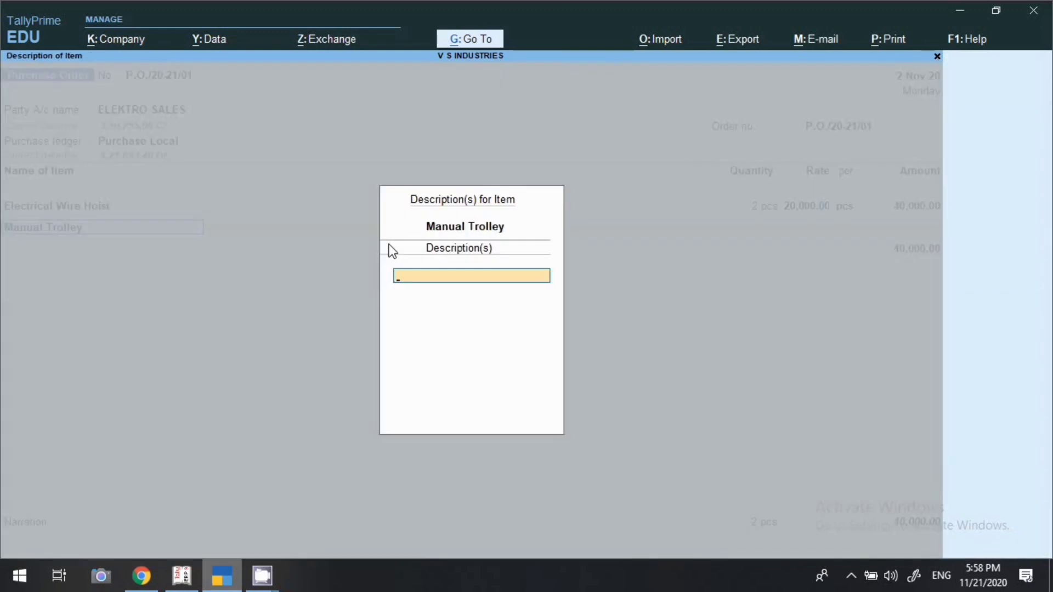
{"action": "key", "text": "Return"}
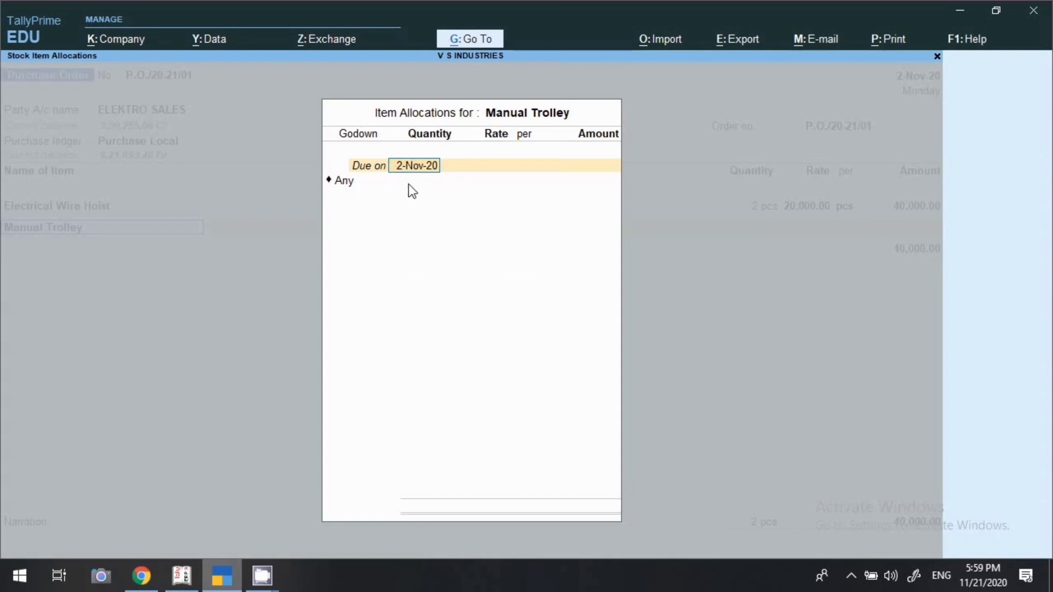
{"action": "type", "text": "1.12.20"}
{"action": "key", "text": "Return"}
{"action": "key", "text": "Return"}
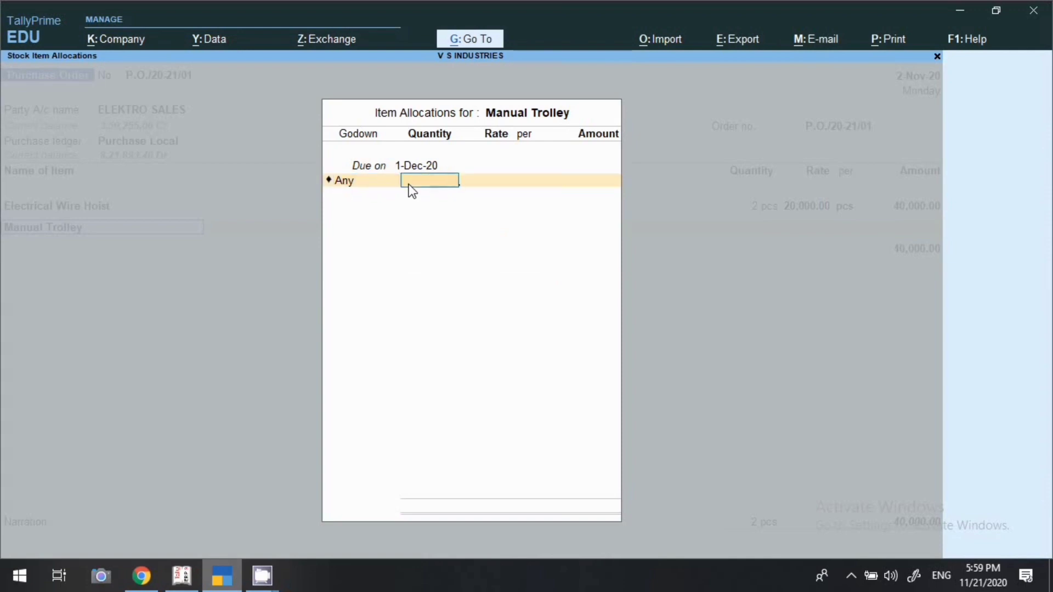
- Allocate 5 pcs of the Manual Trolley at a rate of 500 per piece and finish its item allocation
{"action": "type", "text": "5"}
{"action": "key", "text": "Return"}
{"action": "type", "text": "500"}
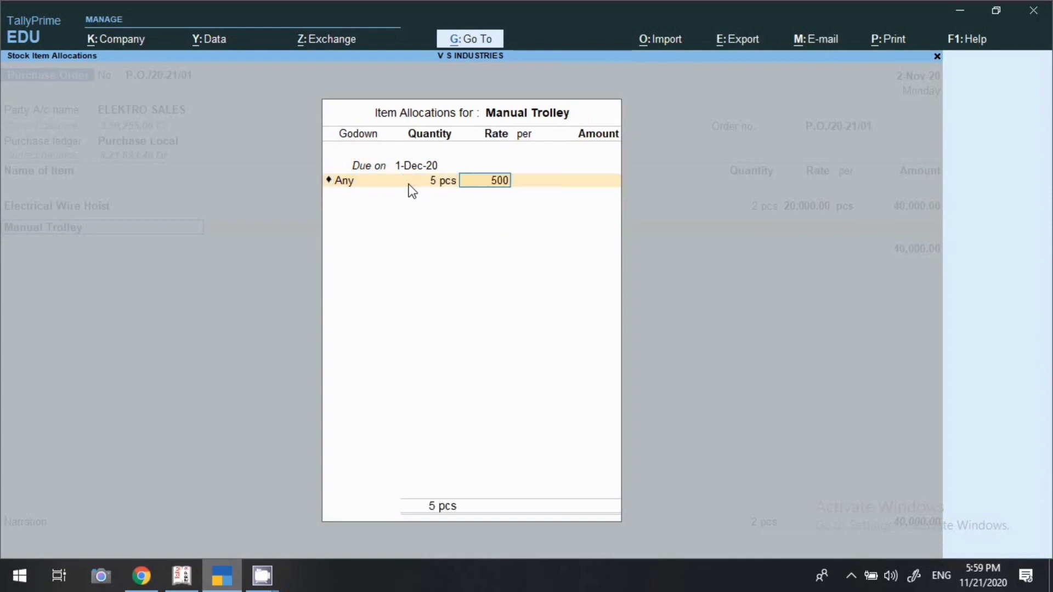
{"action": "key", "text": "Return"}
{"action": "key", "text": "Return"}
{"action": "key", "text": "Return"}
{"action": "key", "text": "Return"}
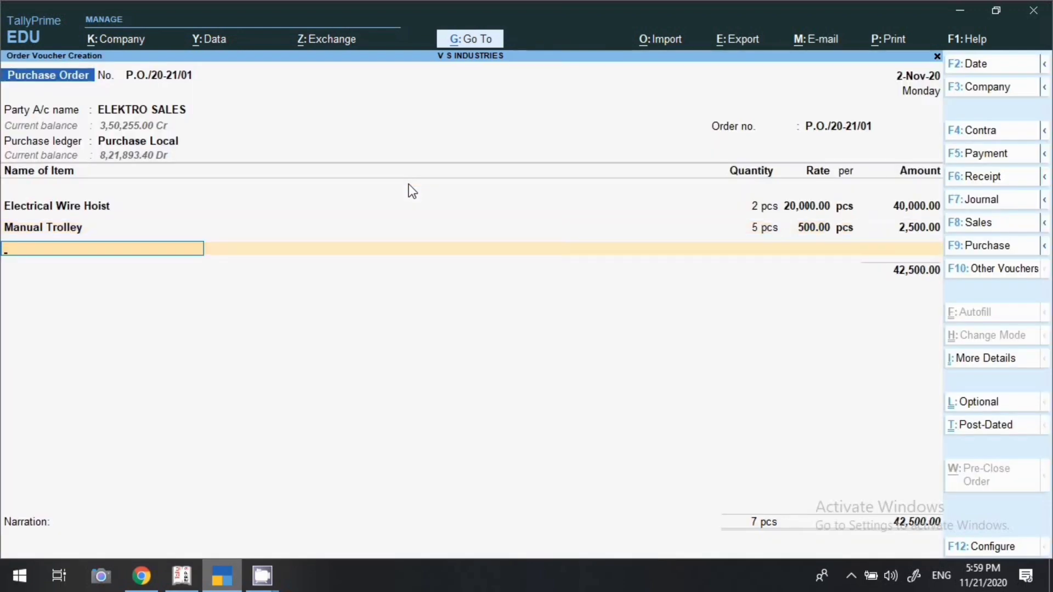
- Add the POLYSTER WEBBING SLING stock item to the order with no description, due date 1-Dec-20 and godown Any
{"action": "type", "text": "WI"}
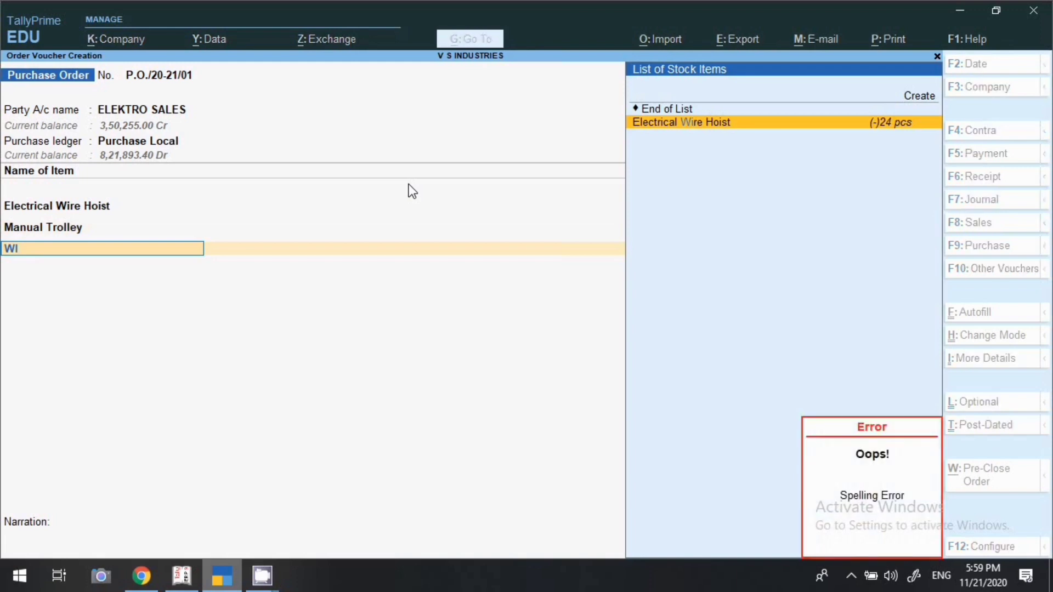
{"action": "key", "text": "BackSpace"}
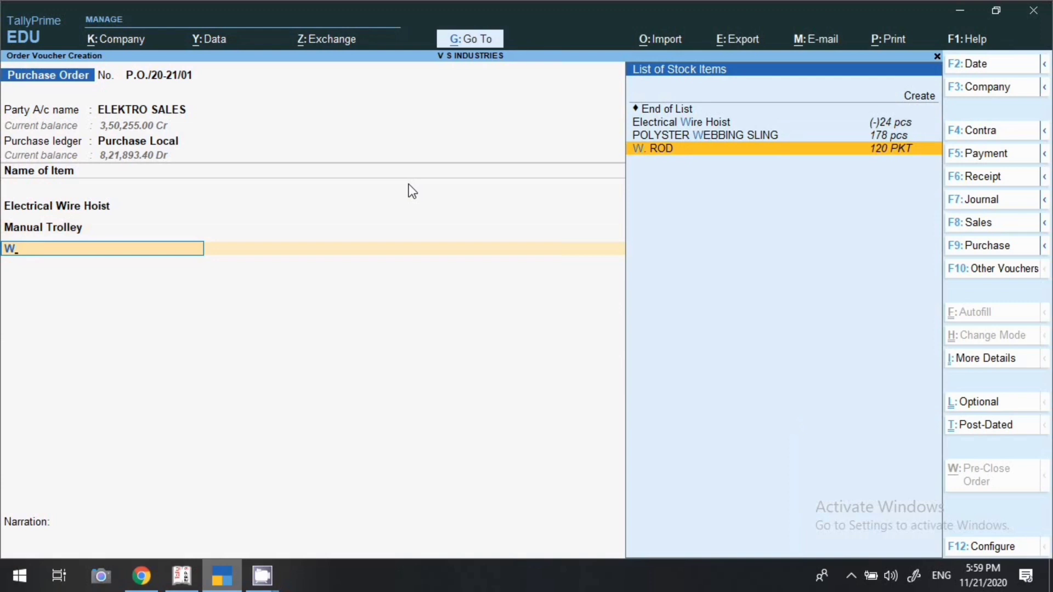
{"action": "key", "text": "Up"}
{"action": "key", "text": "Return"}
{"action": "key", "text": "Return"}
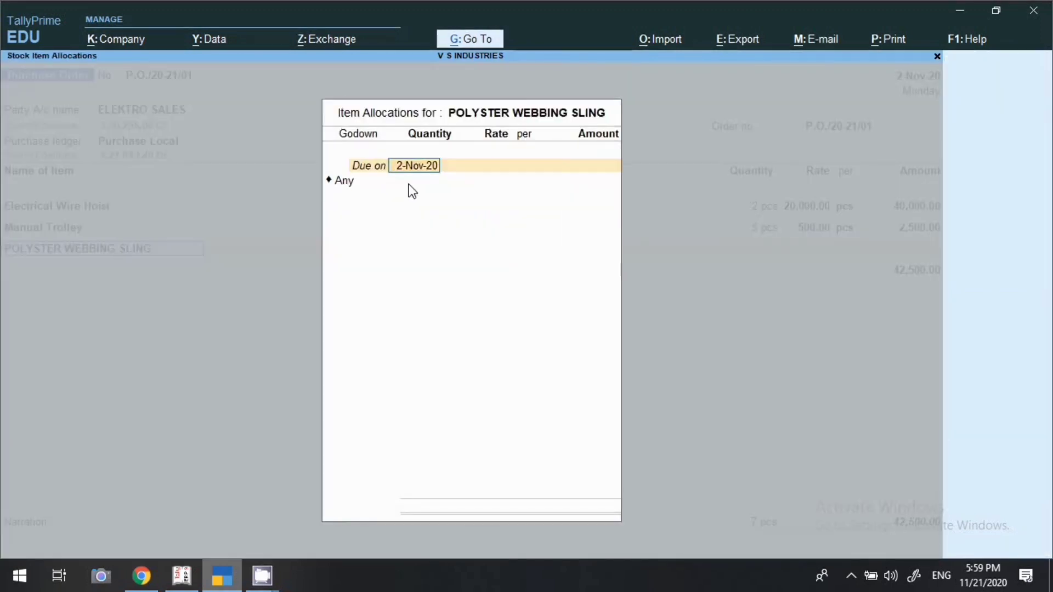
{"action": "type", "text": "1.12"}
{"action": "key", "text": "Return"}
{"action": "key", "text": "Return"}
- Allocate 100 pcs of the POLYSTER WEBBING SLING at a rate of 50 per piece and finish its item allocation
{"action": "type", "text": "100"}
{"action": "key", "text": "Return"}
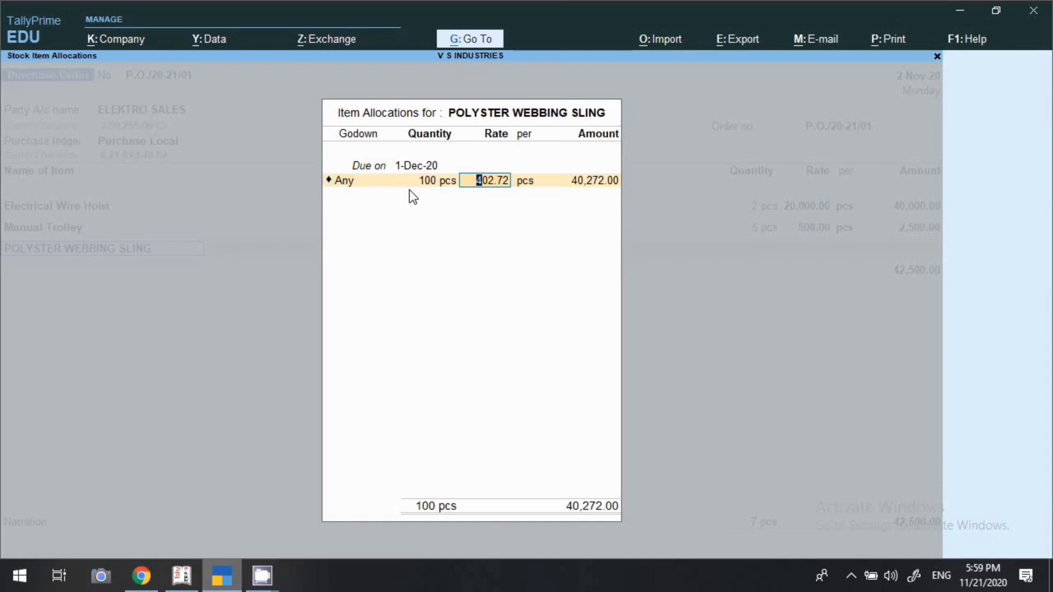
{"action": "type", "text": "50"}
{"action": "key", "text": "Return"}
{"action": "key", "text": "Return"}
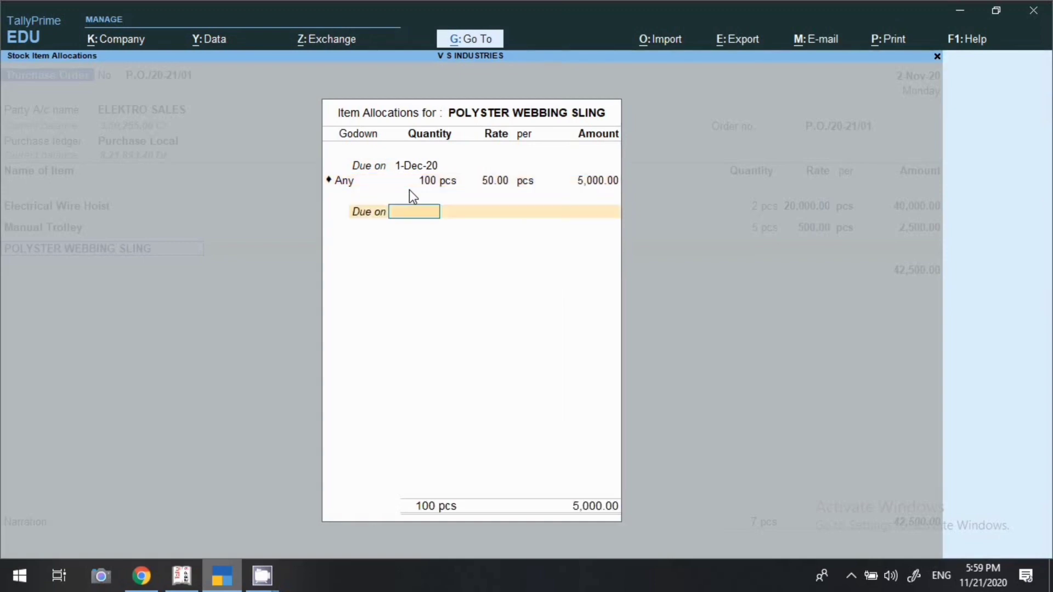
{"action": "key", "text": "Return"}
{"action": "key", "text": "Return"}
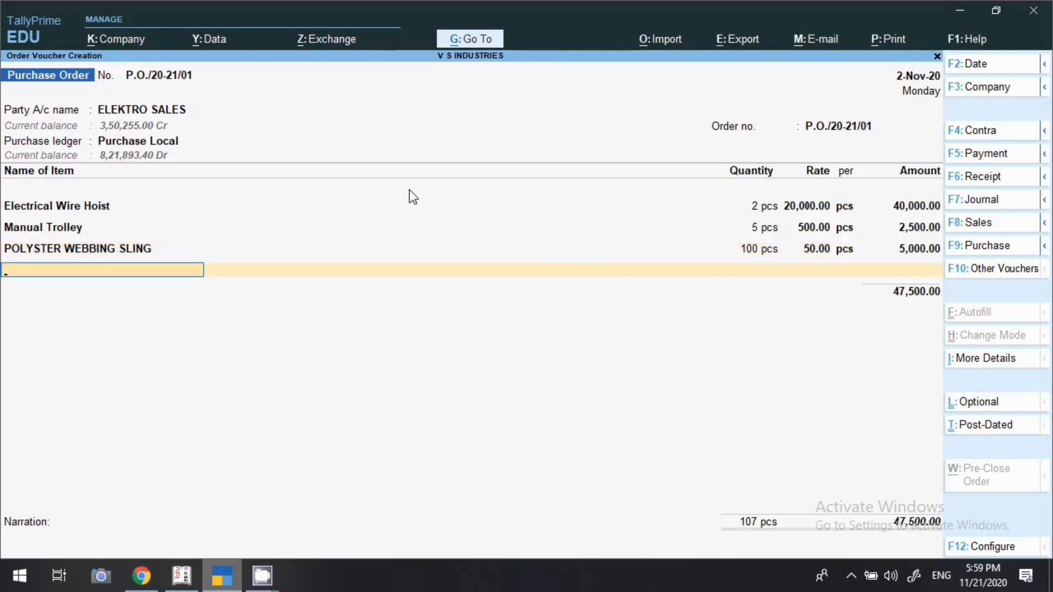
- End the list of stock items and choose Input Cgst as the first tax ledger of the order
{"action": "key", "text": "Return"}
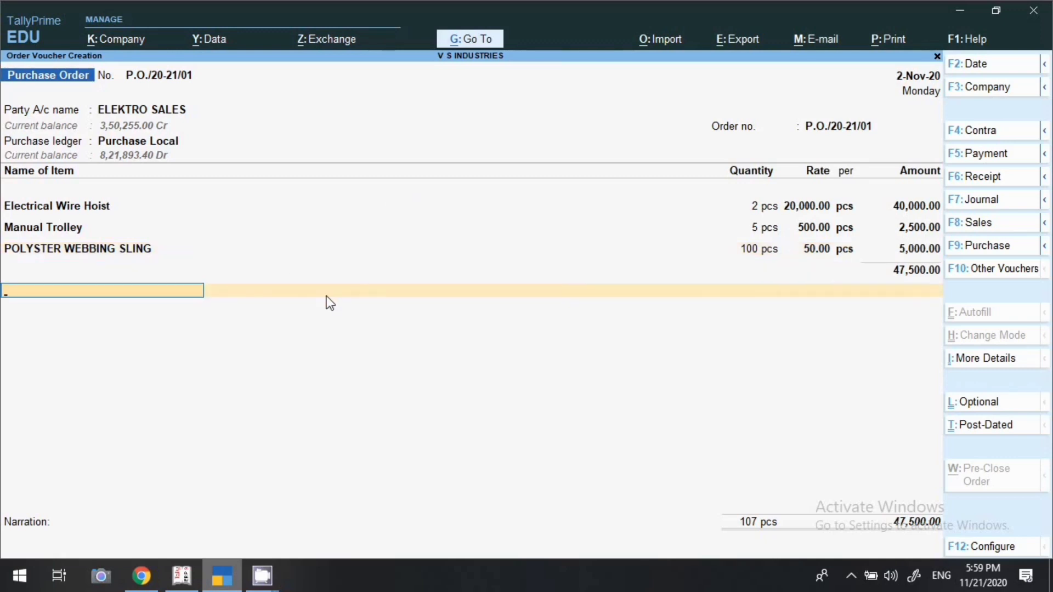
{"action": "type", "text": "CGS"}
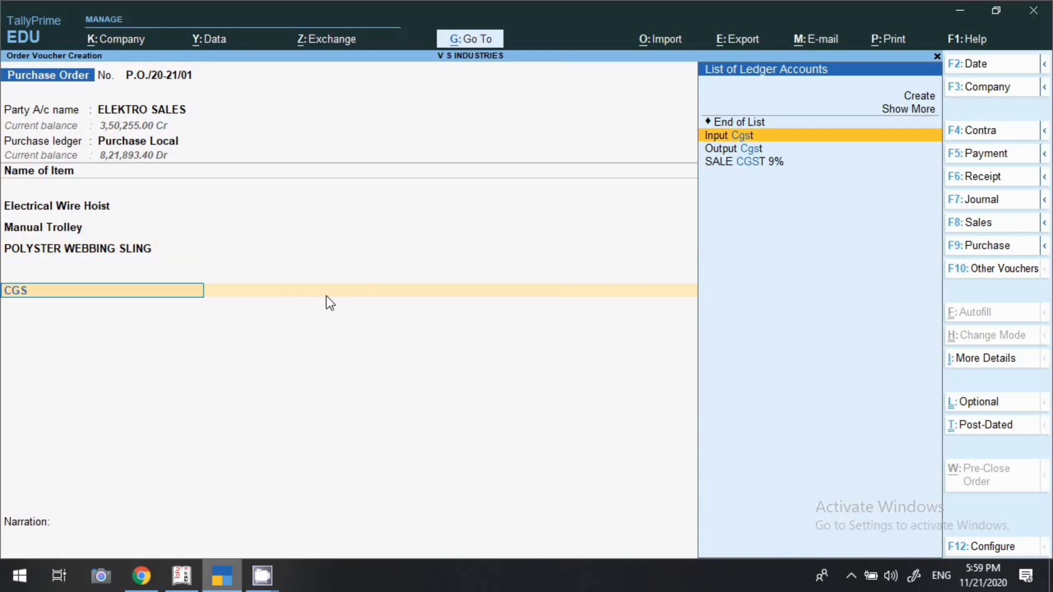
{"action": "key", "text": "Return"}
{"action": "key", "text": "BackSpace"}
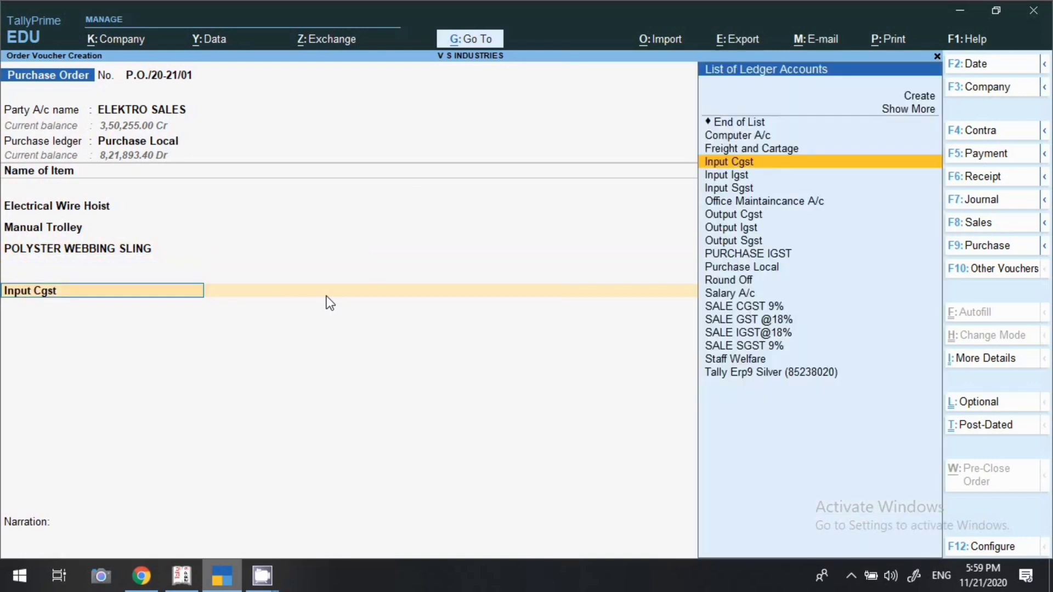
- Review the Input Cgst ledger master, accept it with GST, Central Tax, 0 % and rounding Not Applicable, and keep the calculated tax amount
{"action": "key", "text": "ctrl+Return"}
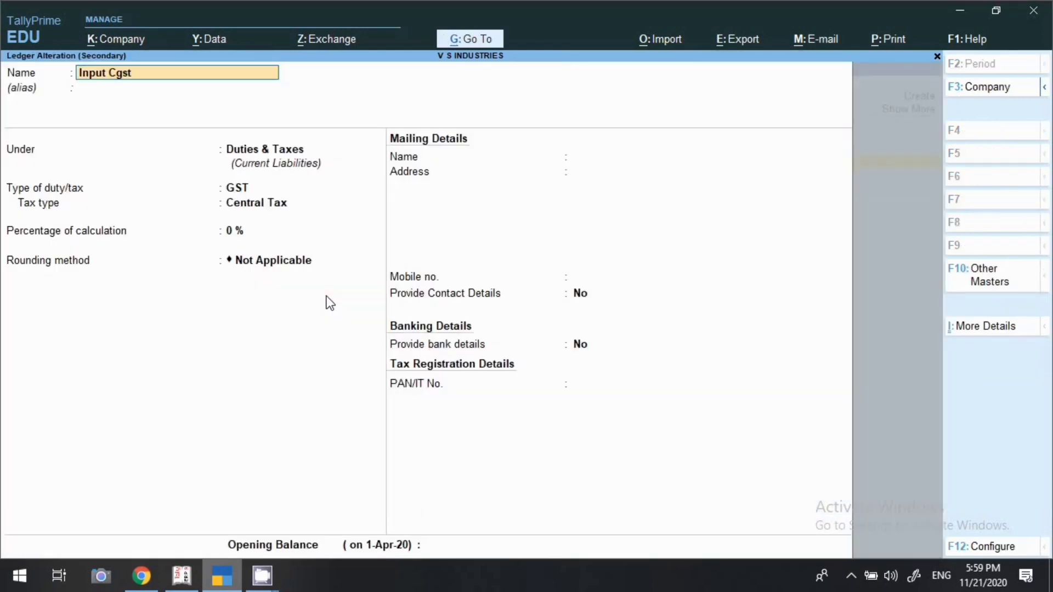
{"action": "key", "text": "Return"}
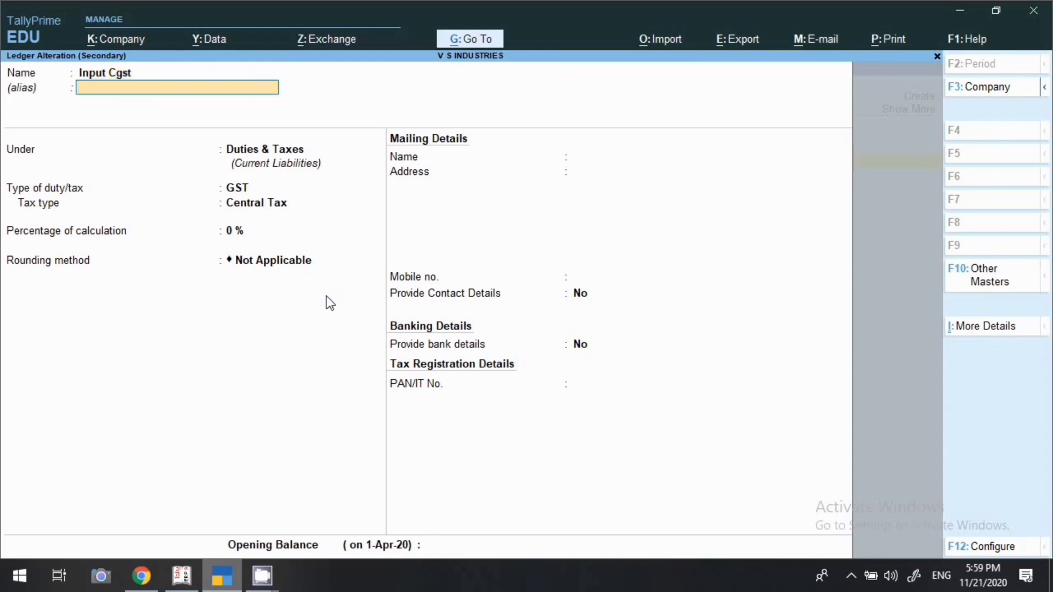
{"action": "key", "text": "Return"}
{"action": "key", "text": "Return"}
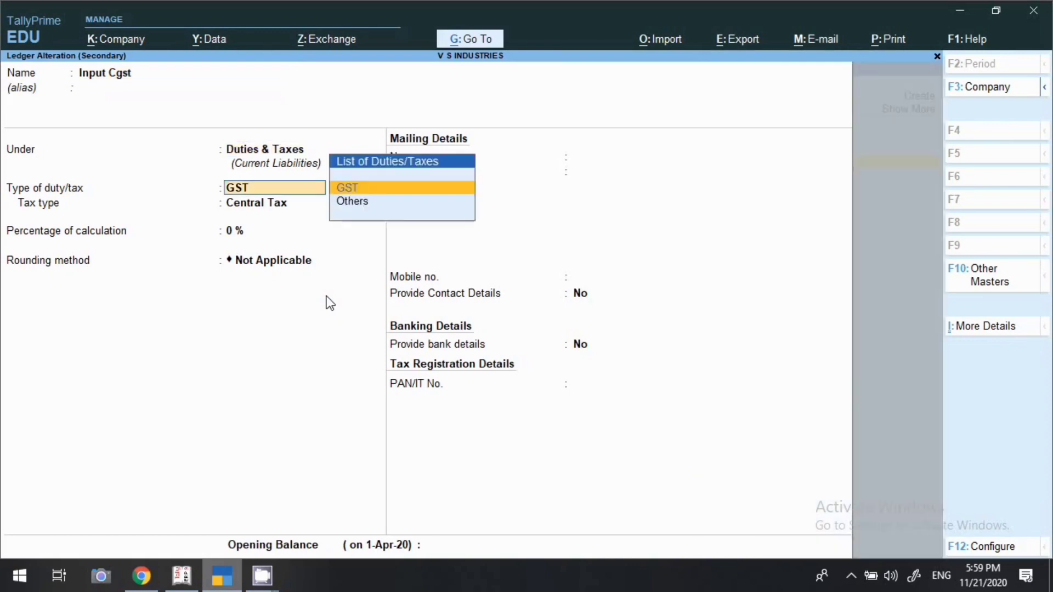
{"action": "key", "text": "Return"}
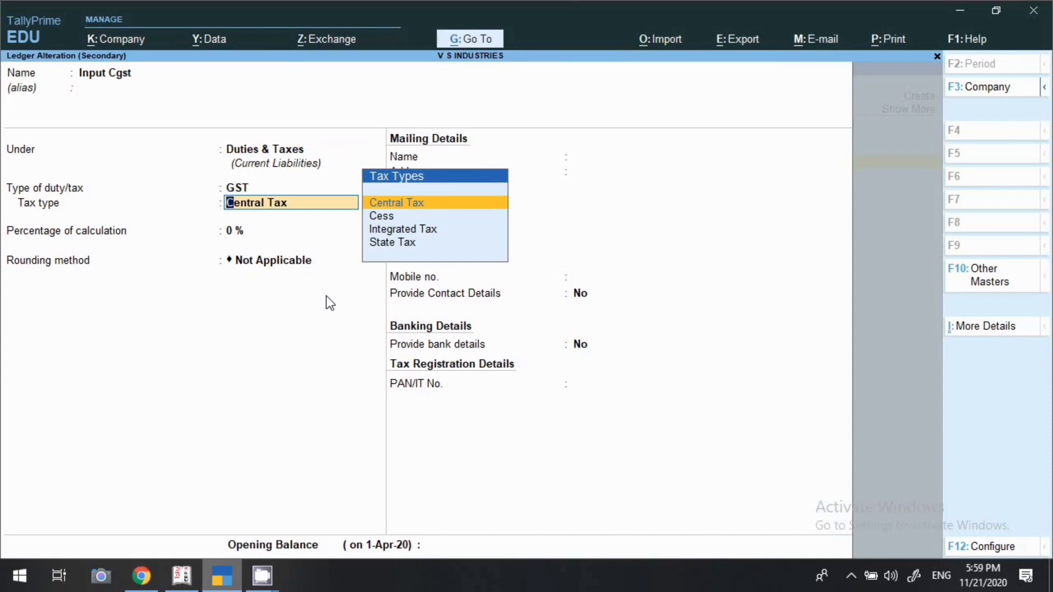
{"action": "key", "text": "Return"}
{"action": "key", "text": "Return"}
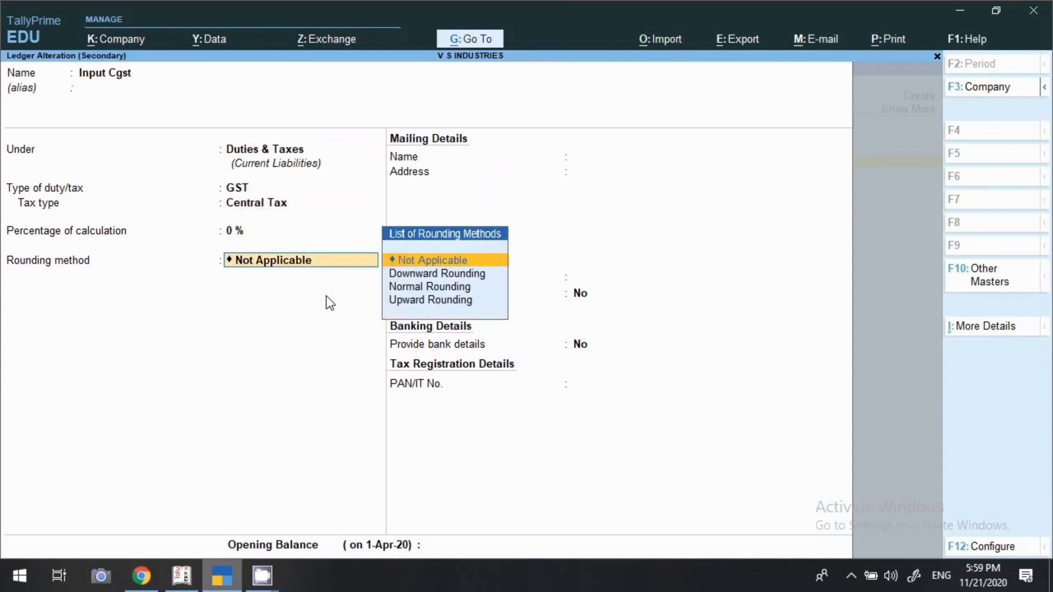
{"action": "key", "text": "Return"}
{"action": "key", "text": "Return"}
{"action": "key", "text": "Return"}
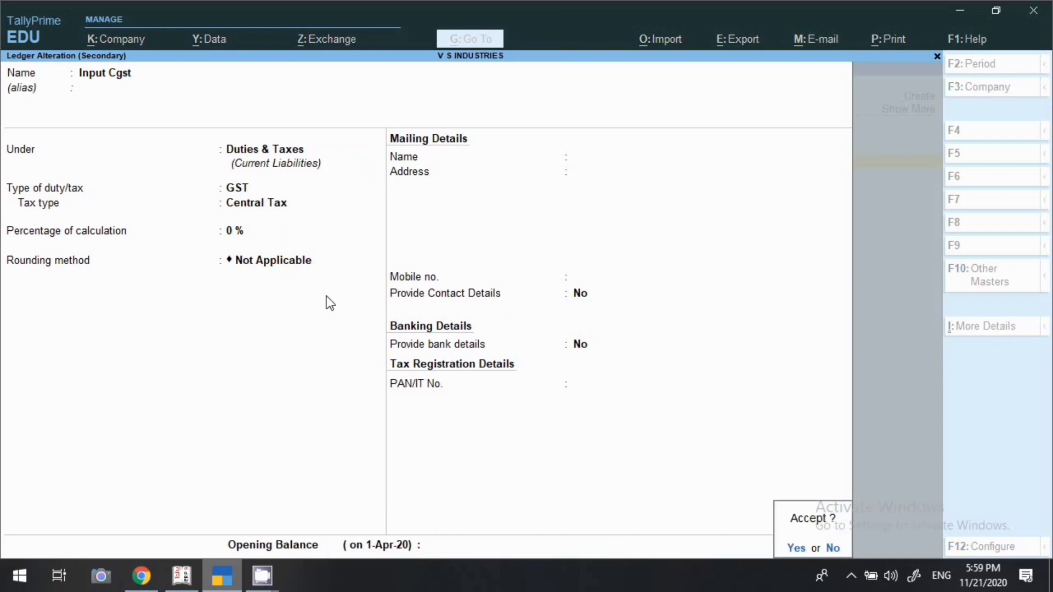
{"action": "key", "text": "Return"}
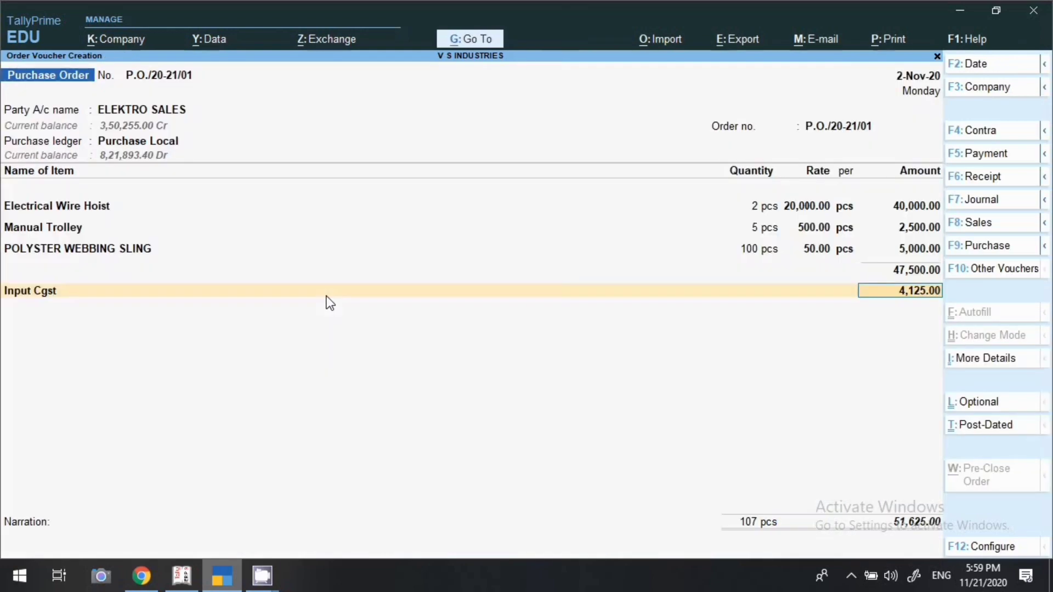
{"action": "key", "text": "Return"}
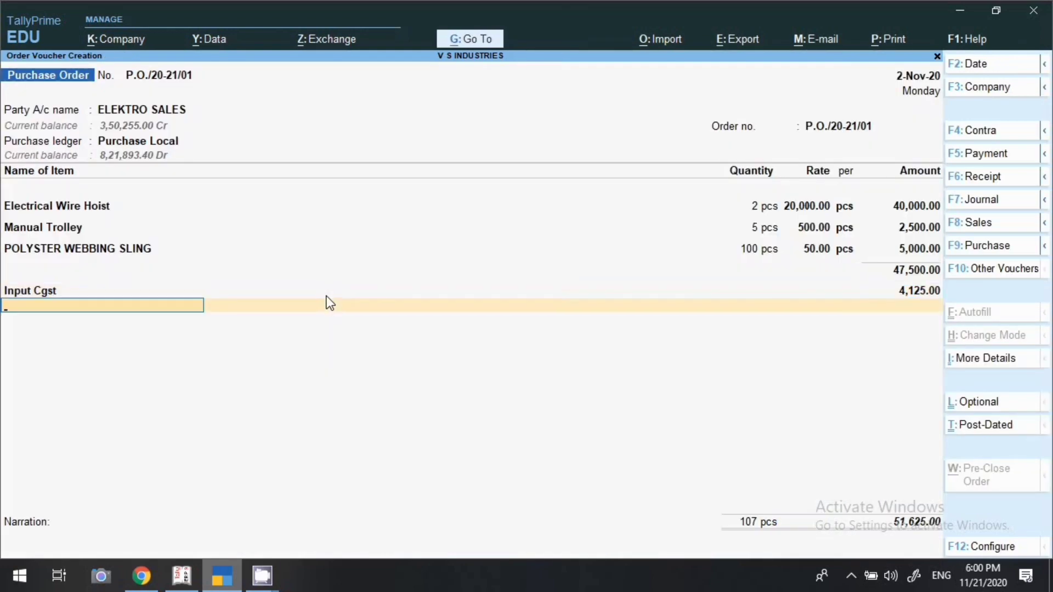
- Add the Input Sgst ledger to the order, accepting its master with GST, State Tax, 0 % and rounding Not Applicable
{"action": "type", "text": "SGS"}
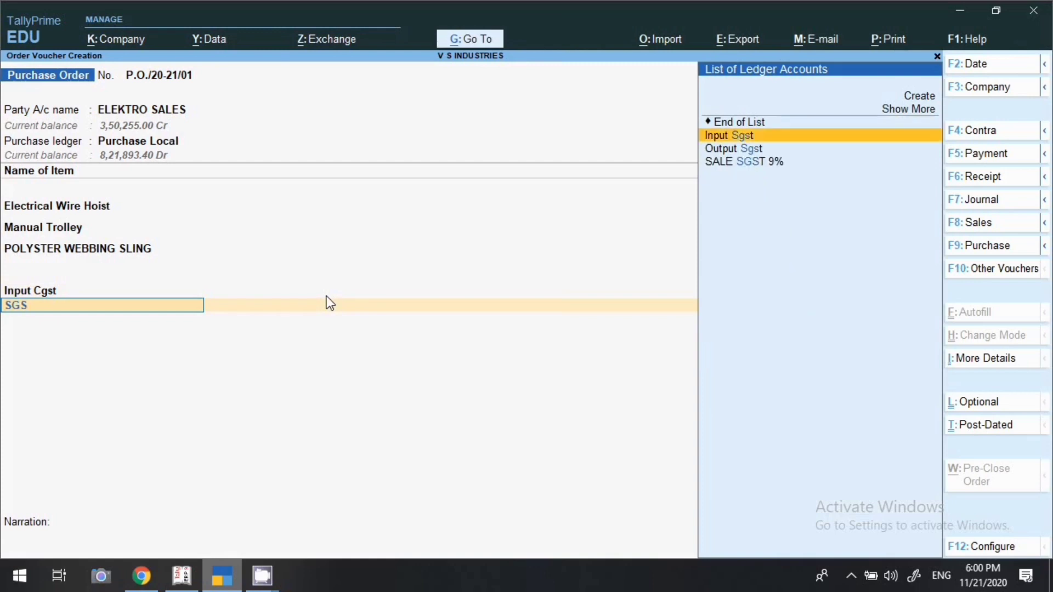
{"action": "key", "text": "ctrl+Return"}
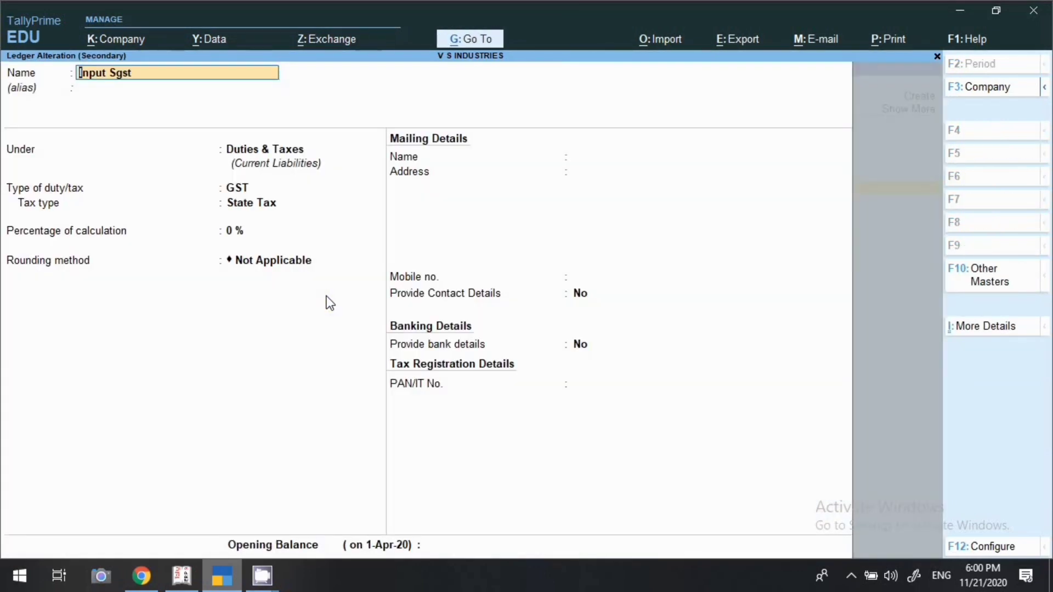
{"action": "key", "text": "Return"}
{"action": "key", "text": "Return"}
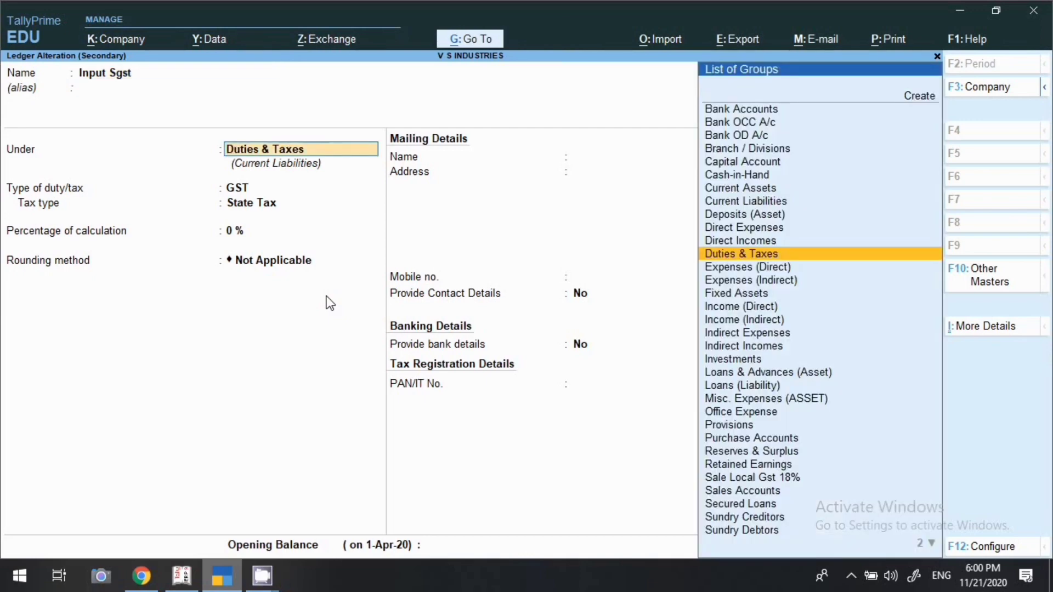
{"action": "key", "text": "Return"}
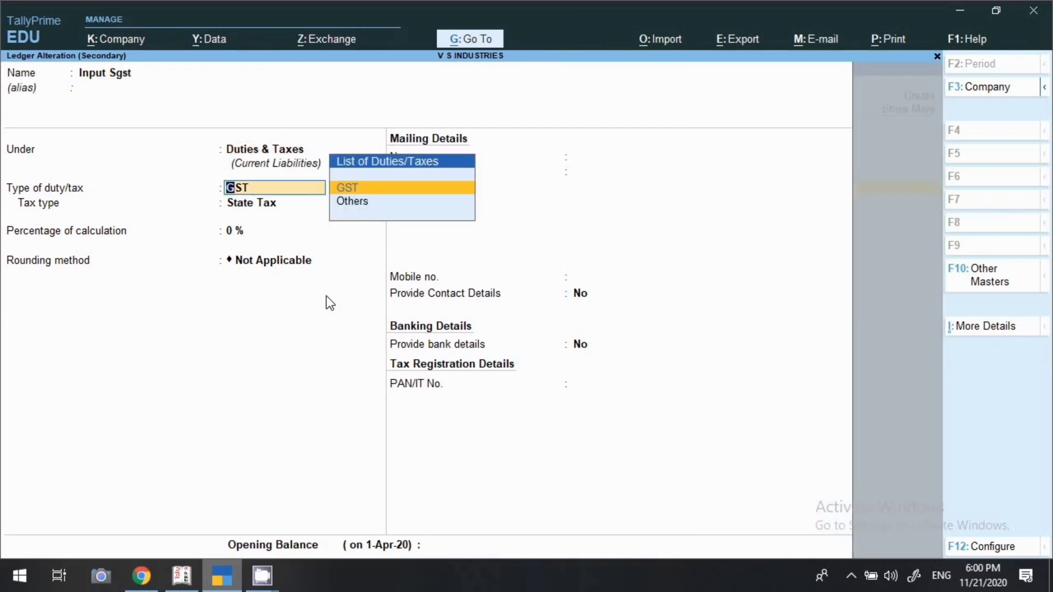
{"action": "key", "text": "Return"}
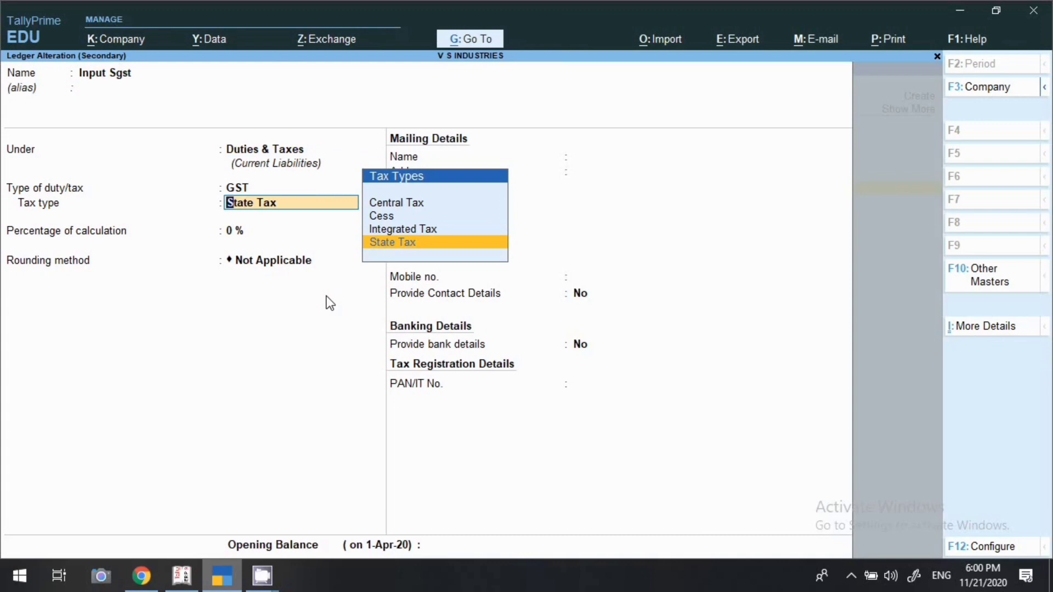
{"action": "key", "text": "Return"}
{"action": "key", "text": "Return"}
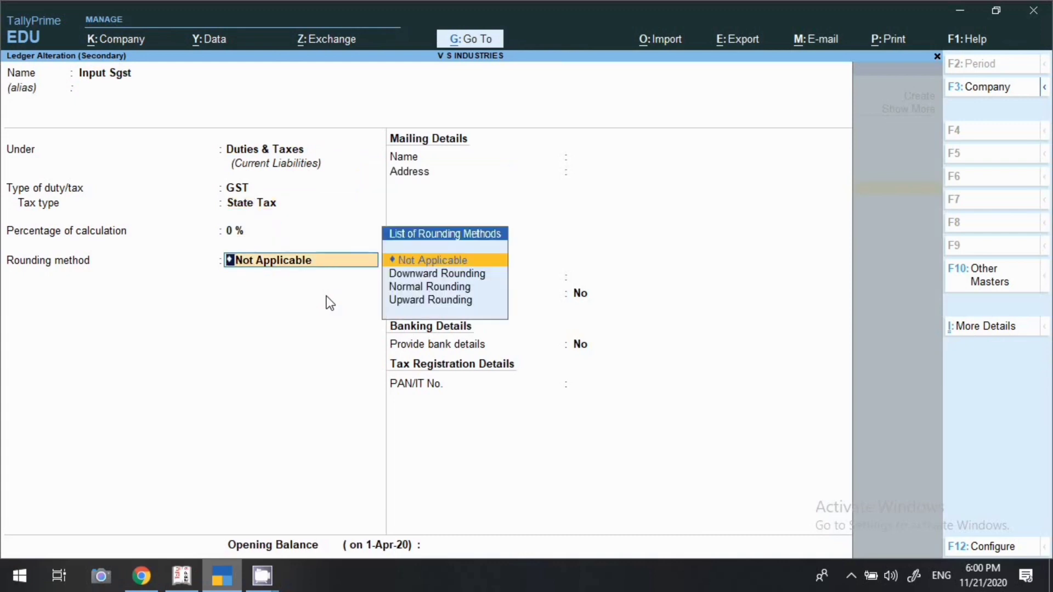
{"action": "key", "text": "Return"}
{"action": "key", "text": "Return"}
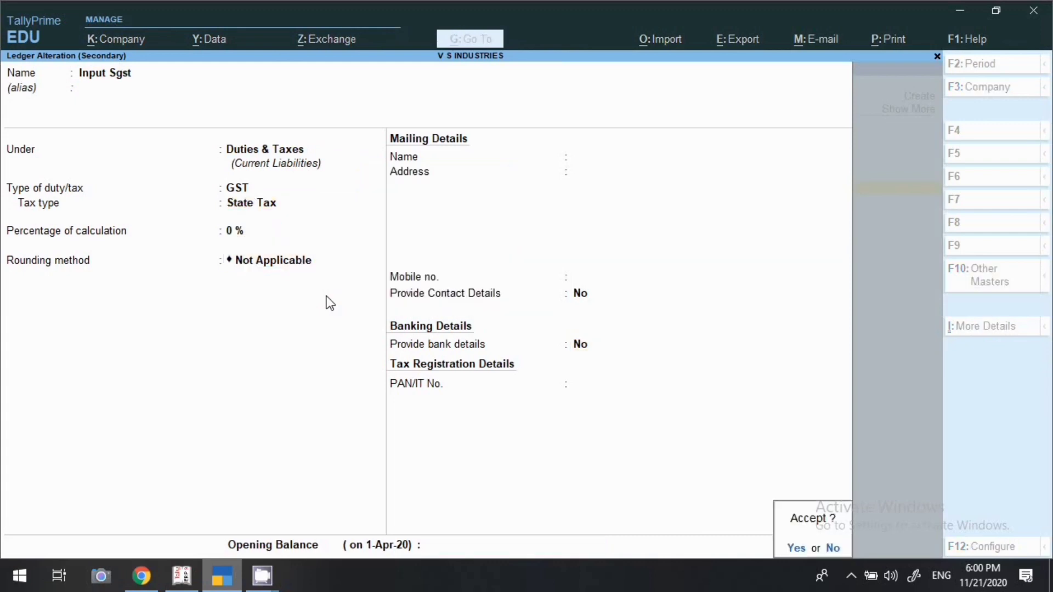
{"action": "key", "text": "Return"}
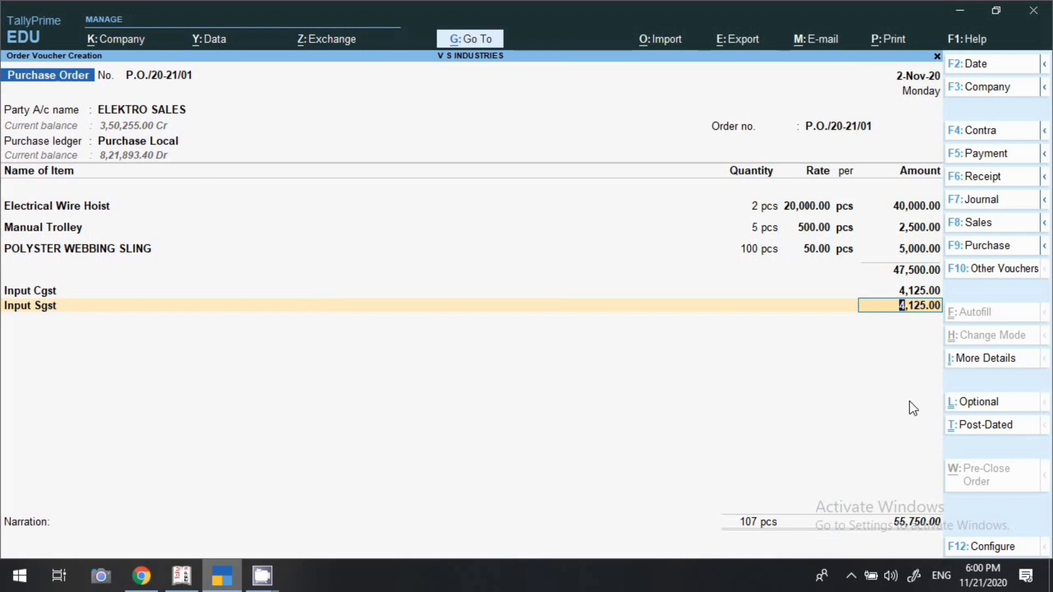
- Examine the order's GST - Tax Analysis in detailed form, with the tax rates and amounts for each item
{"action": "left_click", "coordinate": [993, 365]}
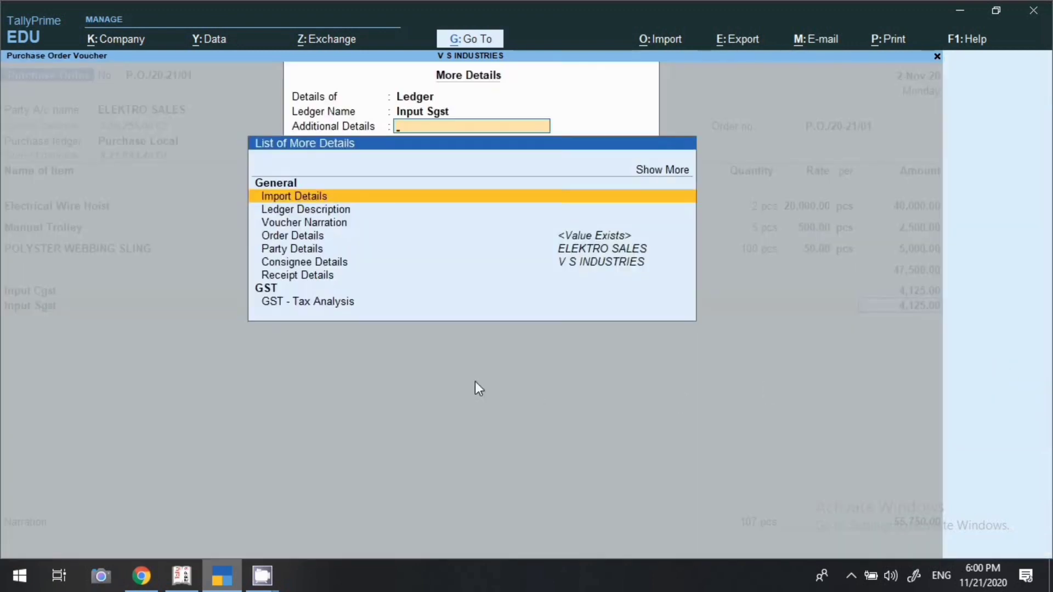
{"action": "left_click", "coordinate": [323, 303]}
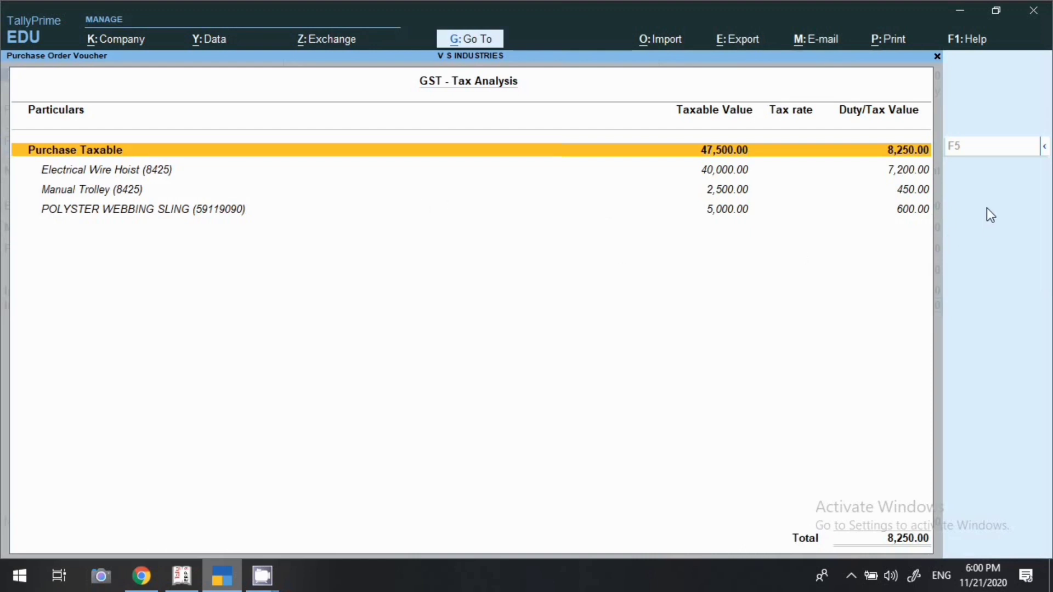
{"action": "left_click", "coordinate": [1044, 147]}
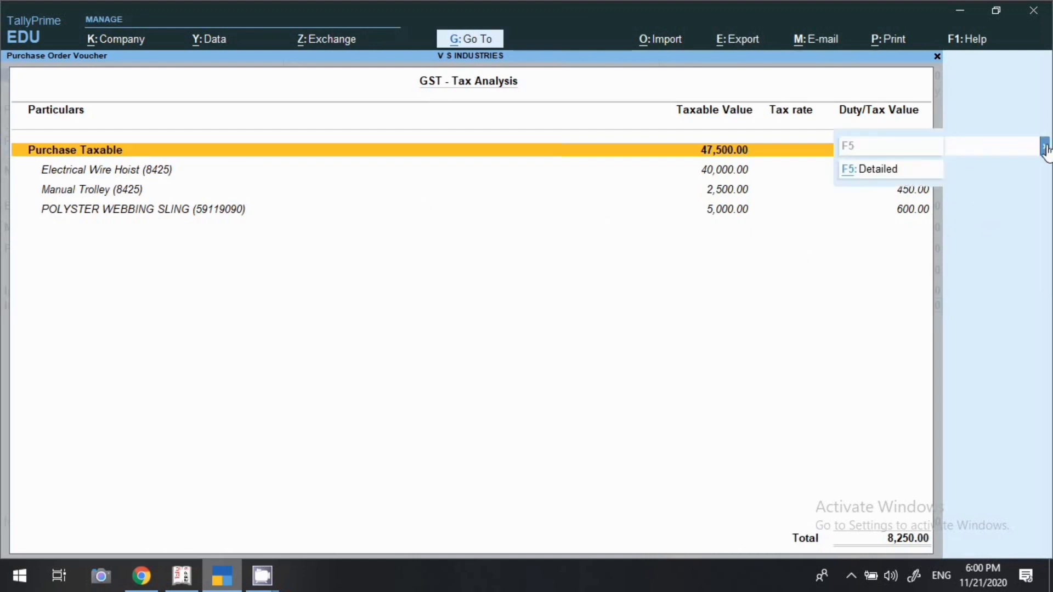
{"action": "left_click", "coordinate": [878, 171]}
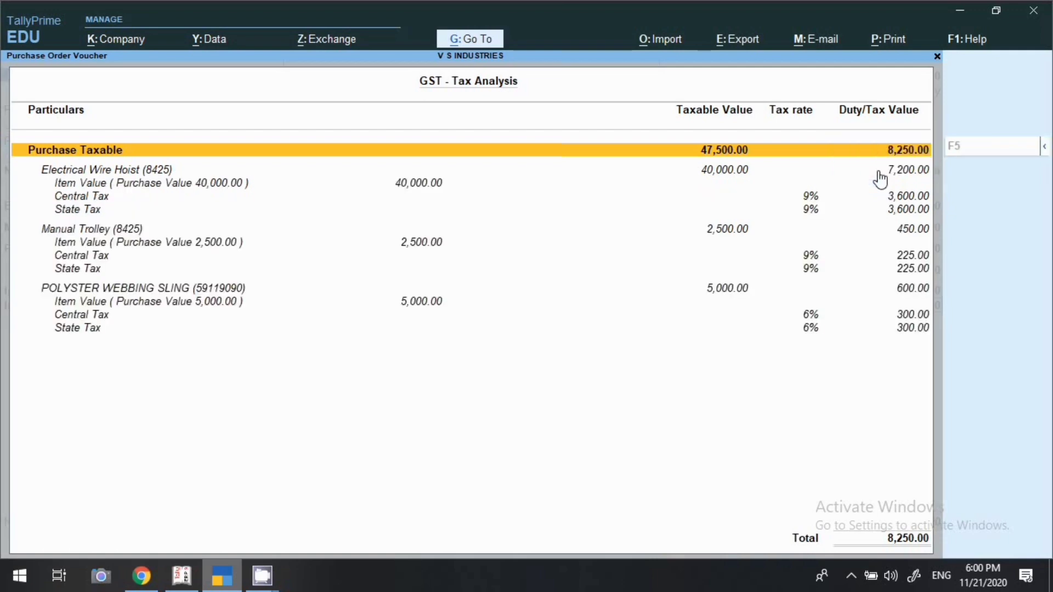
- Go through the item value, Central Tax and State Tax lines of the hoist, trolley and sling in the tax analysis, and return to the order
{"action": "key", "text": "Down"}
{"action": "key", "text": "Down"}
{"action": "key", "text": "Up"}
{"action": "key", "text": "Down"}
{"action": "key", "text": "Down"}
{"action": "key", "text": "Down"}
{"action": "key", "text": "Down"}
{"action": "key", "text": "Down"}
{"action": "key", "text": "Up"}
{"action": "key", "text": "Down"}
{"action": "key", "text": "Down"}
{"action": "key", "text": "Down"}
{"action": "key", "text": "Down"}
{"action": "key", "text": "space"}
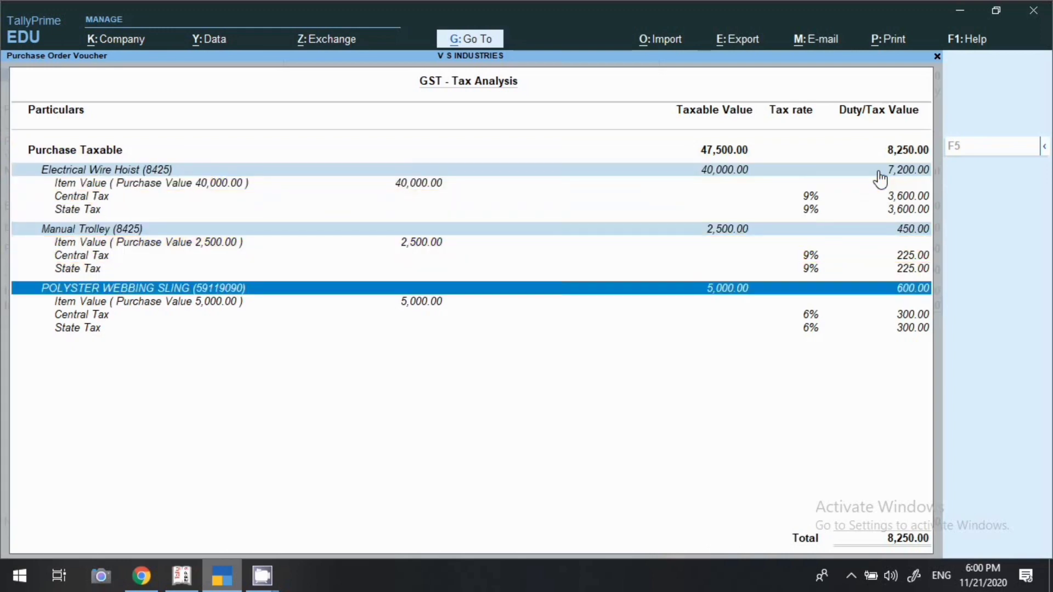
{"action": "key", "text": "Up"}
{"action": "key", "text": "Up"}
{"action": "key", "text": "Up"}
{"action": "key", "text": "Up"}
{"action": "key", "text": "Up"}
{"action": "key", "text": "Up"}
{"action": "key", "text": "Up"}
{"action": "key", "text": "Up"}
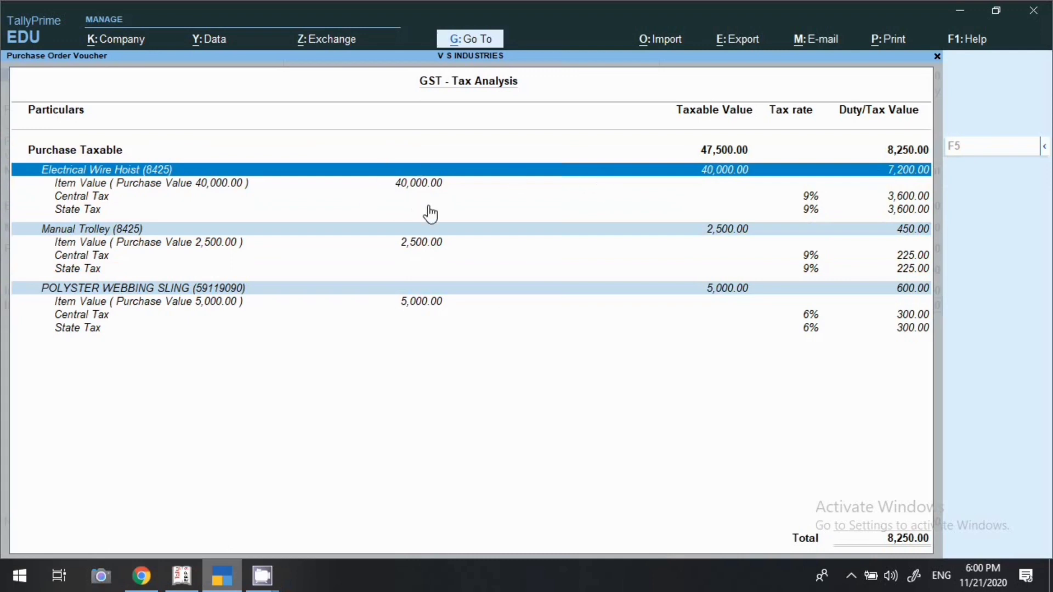
{"action": "key", "text": "Down"}
{"action": "key", "text": "Down"}
{"action": "key", "text": "Down"}
{"action": "key", "text": "Down"}
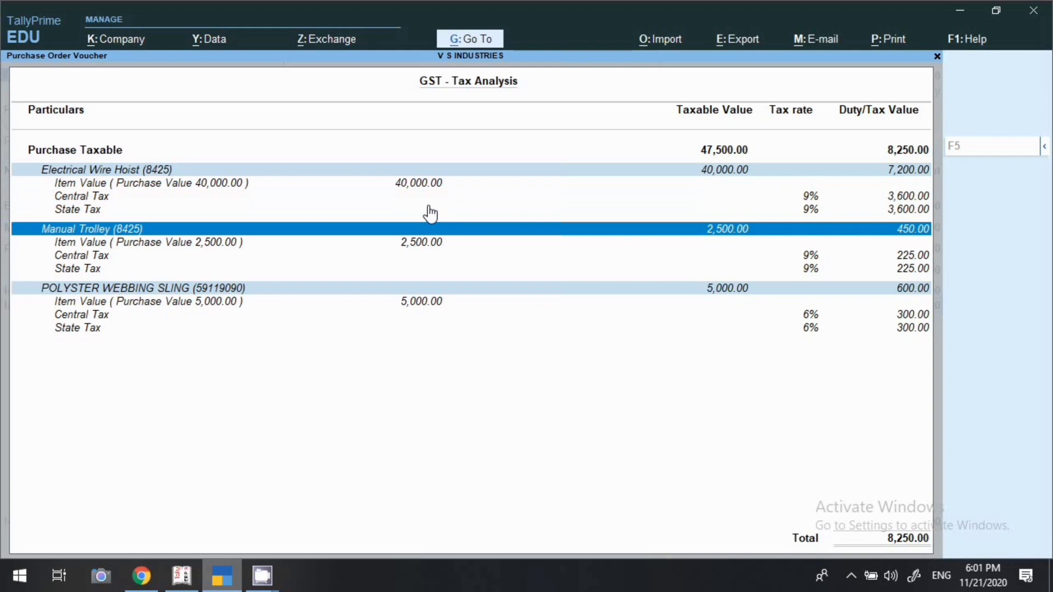
{"action": "key", "text": "Down"}
{"action": "key", "text": "Down"}
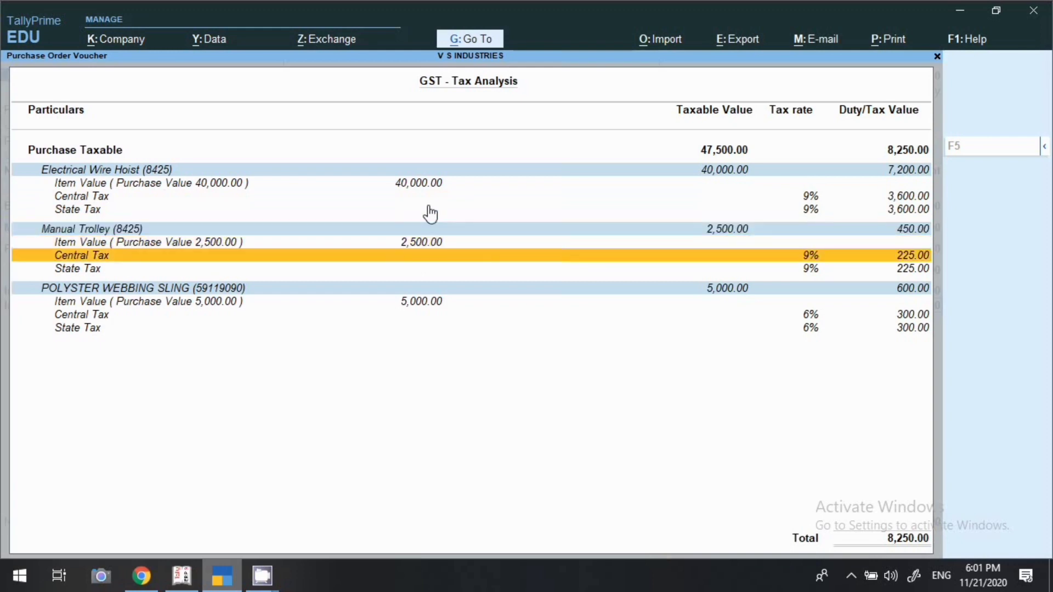
{"action": "key", "text": "Down"}
{"action": "key", "text": "Down"}
{"action": "key", "text": "Down"}
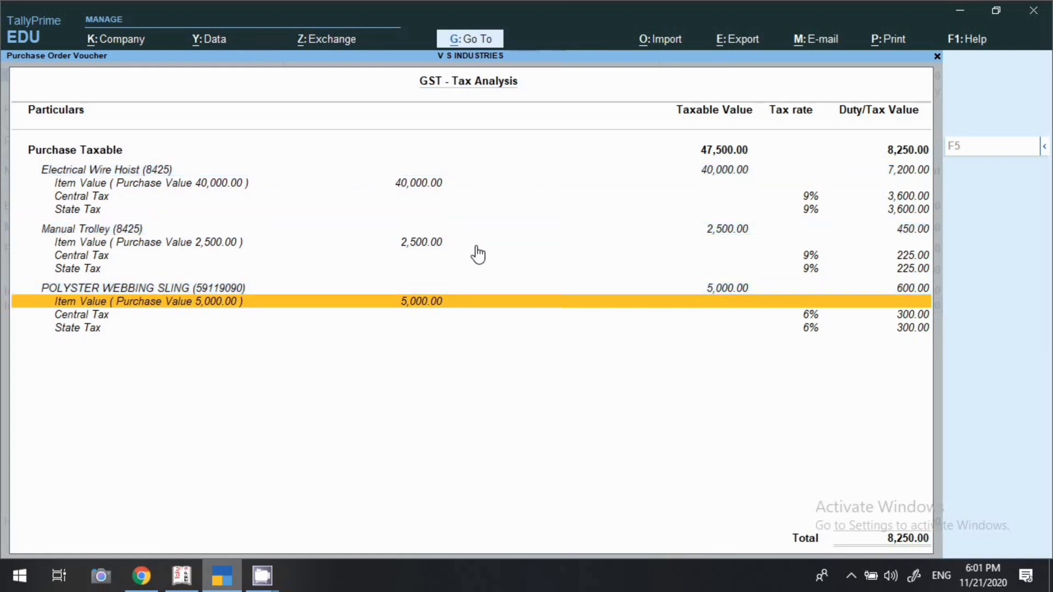
{"action": "key", "text": "Escape"}
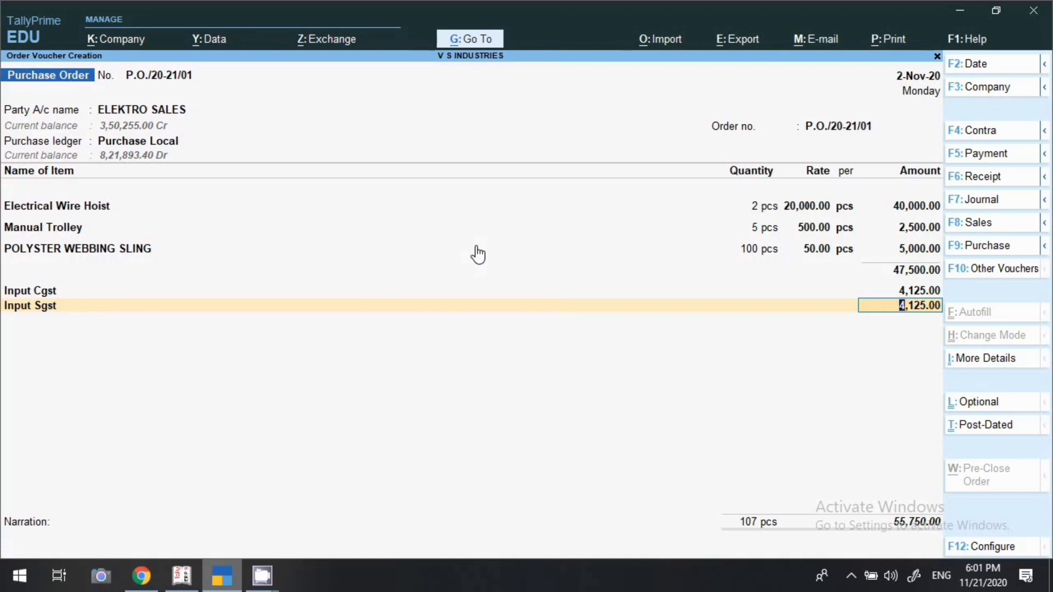
- Keep the Input Sgst amount, end the ledger list, leave the narration blank and accept the purchase order
{"action": "key", "text": "Return"}
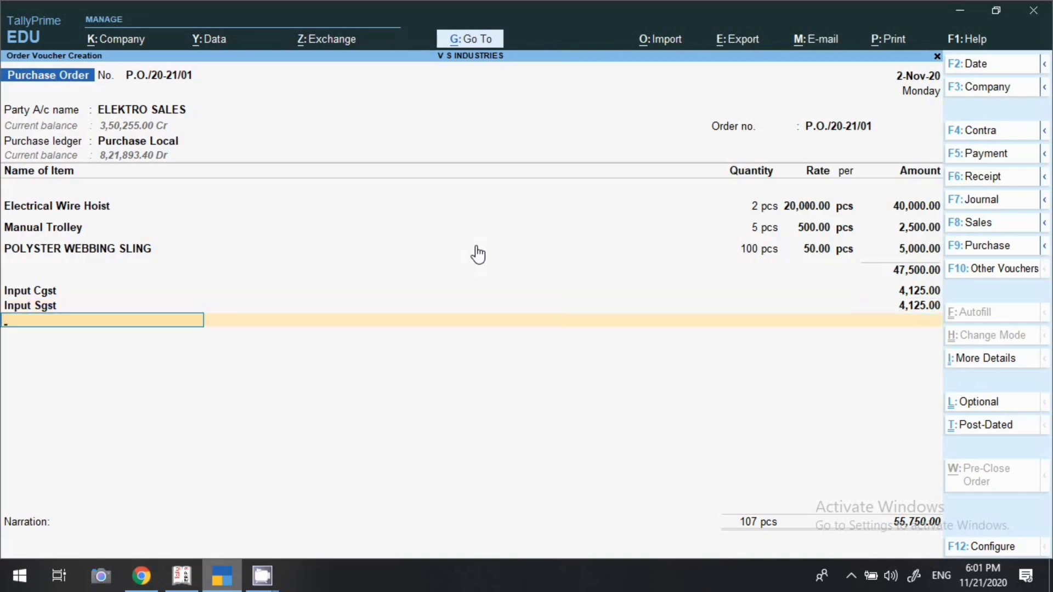
{"action": "key", "text": "Return"}
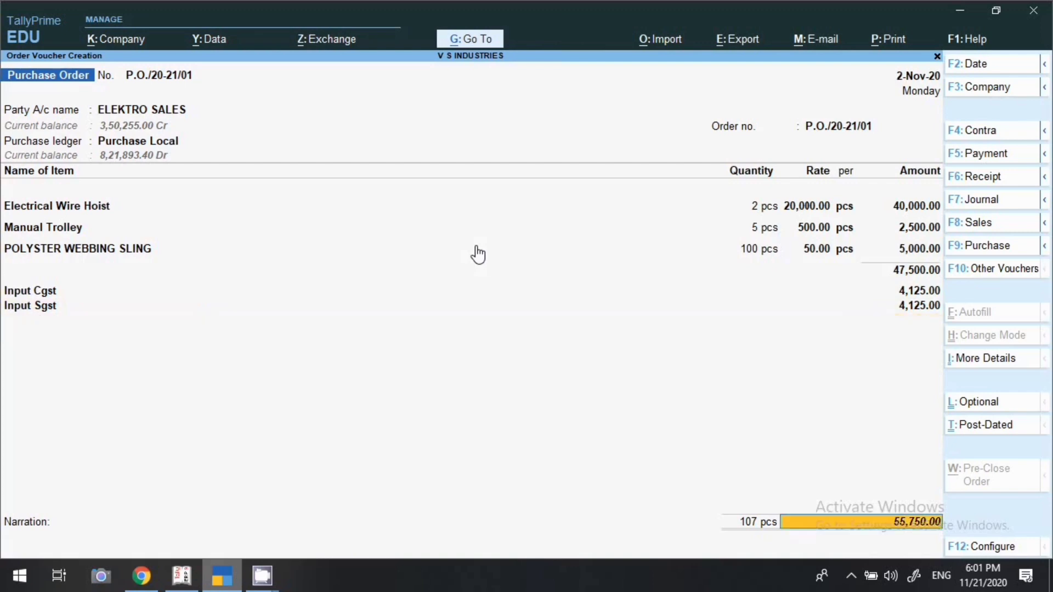
{"action": "key", "text": "Return"}
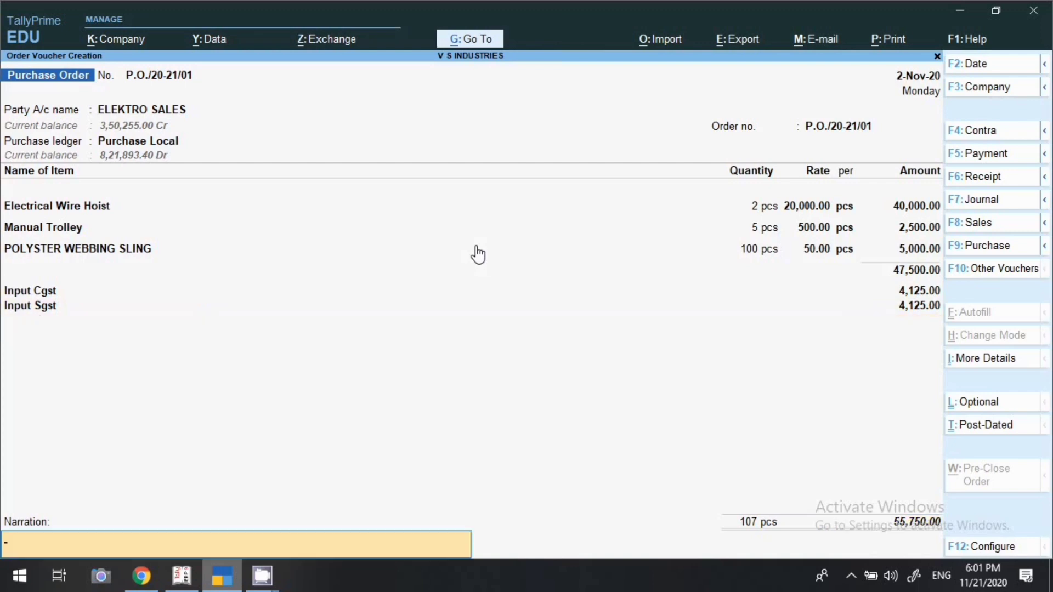
{"action": "key", "text": "Return"}
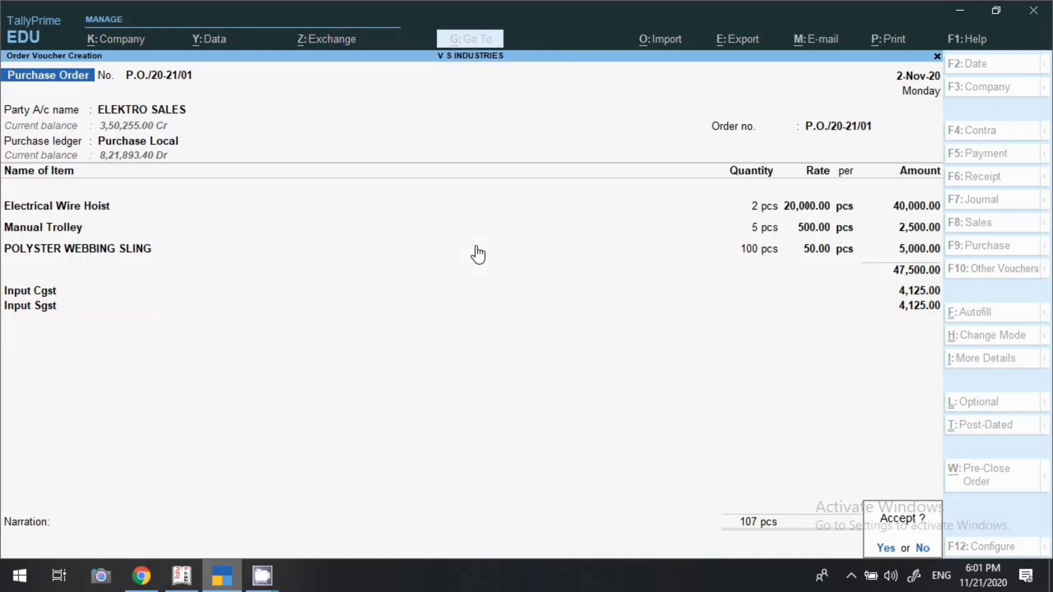
{"action": "key", "text": "Return"}
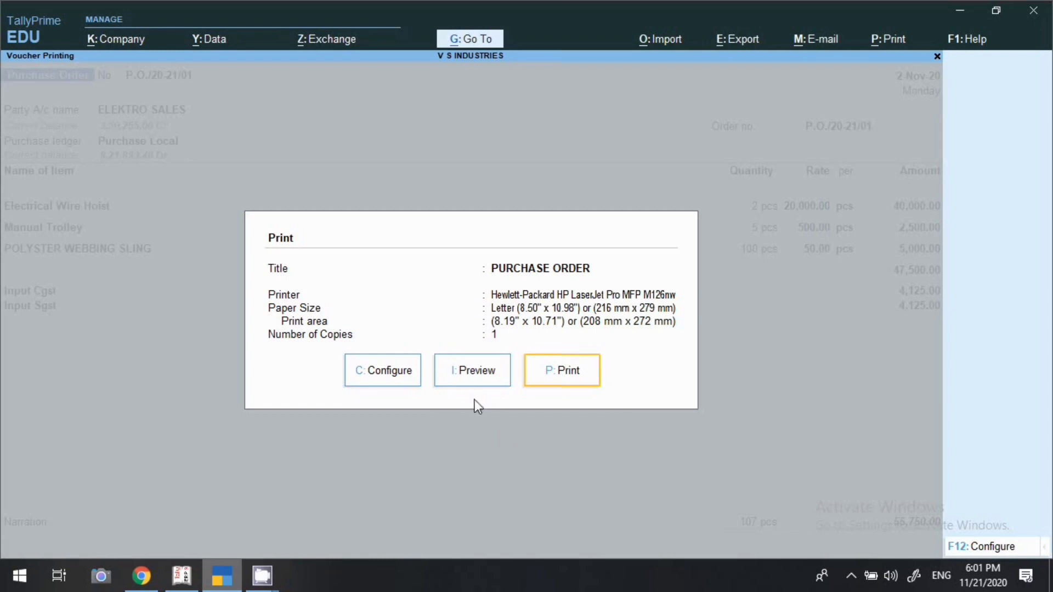
- Check the purchase order's print preview at enlarged size down to the total, close the preview and print one copy
{"action": "left_click", "coordinate": [478, 380]}
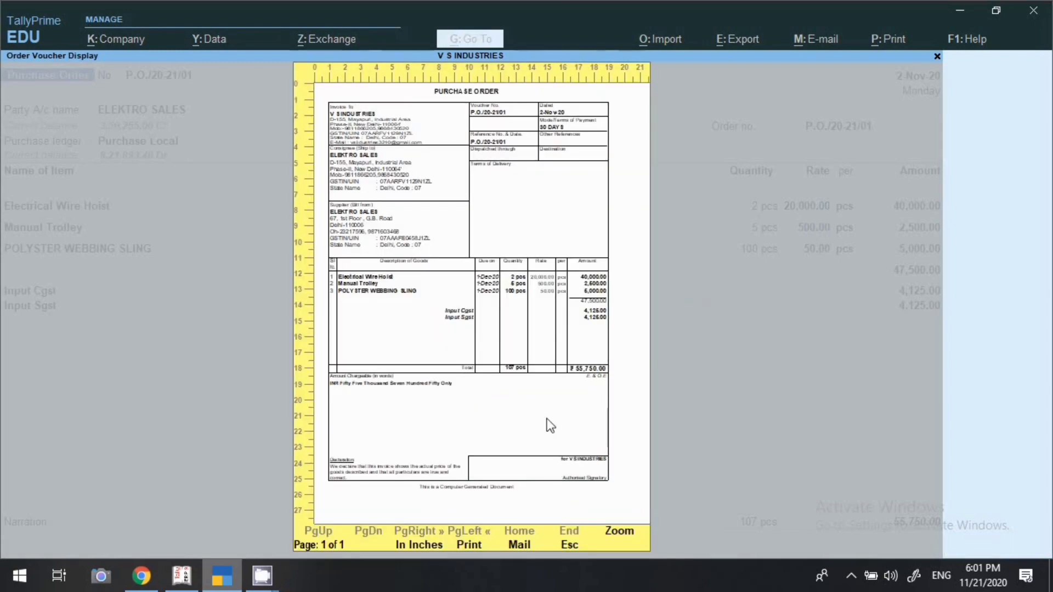
{"action": "key", "text": "alt+z"}
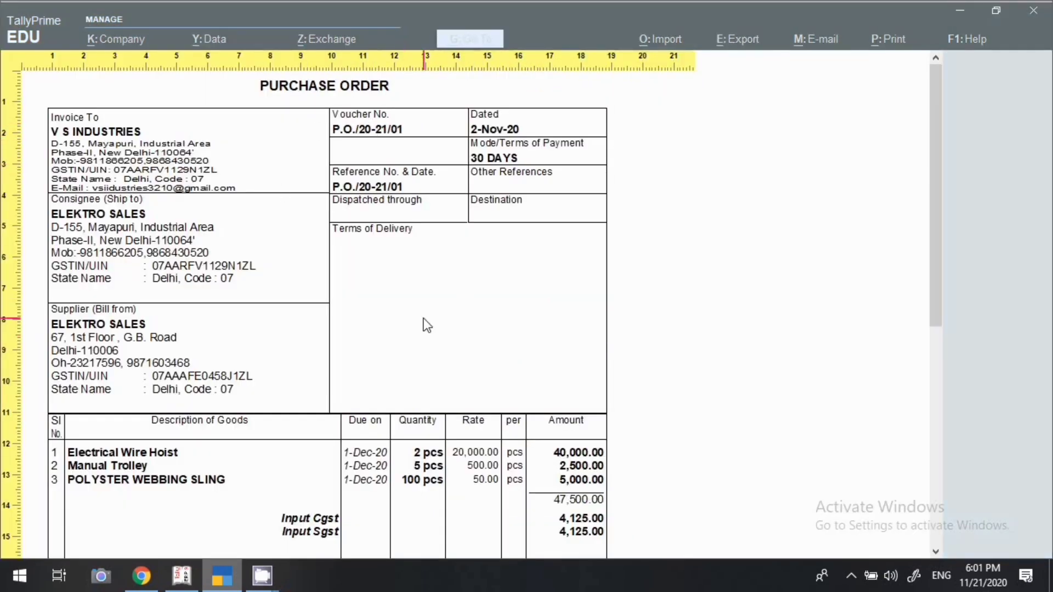
{"action": "scroll", "coordinate": [423, 323], "scroll_direction": "down", "scroll_amount": 5}
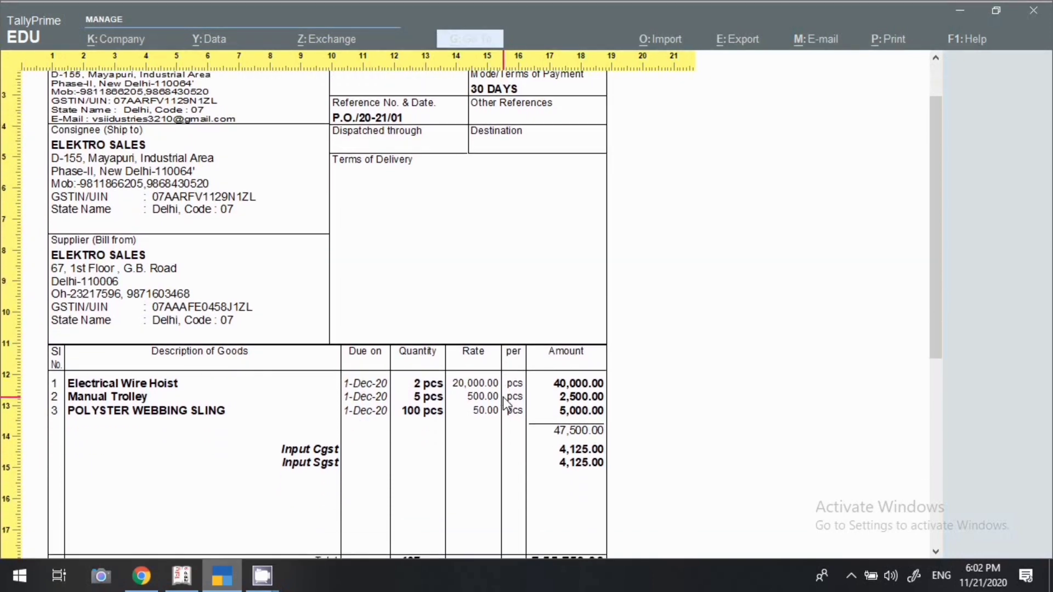
{"action": "scroll", "coordinate": [504, 405], "scroll_direction": "down", "scroll_amount": 2}
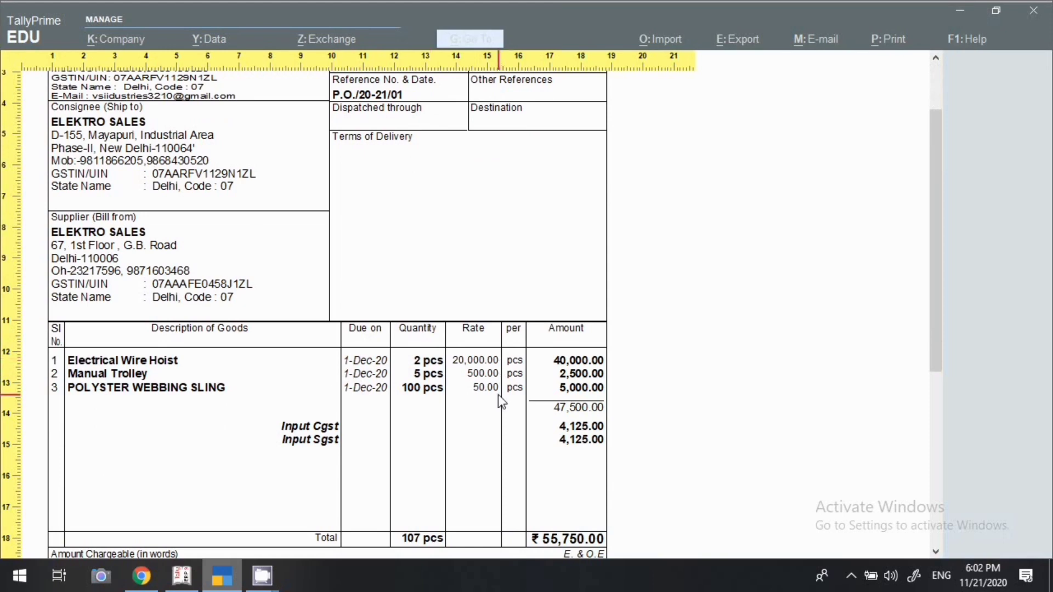
{"action": "scroll", "coordinate": [577, 449], "scroll_direction": "down", "scroll_amount": 3}
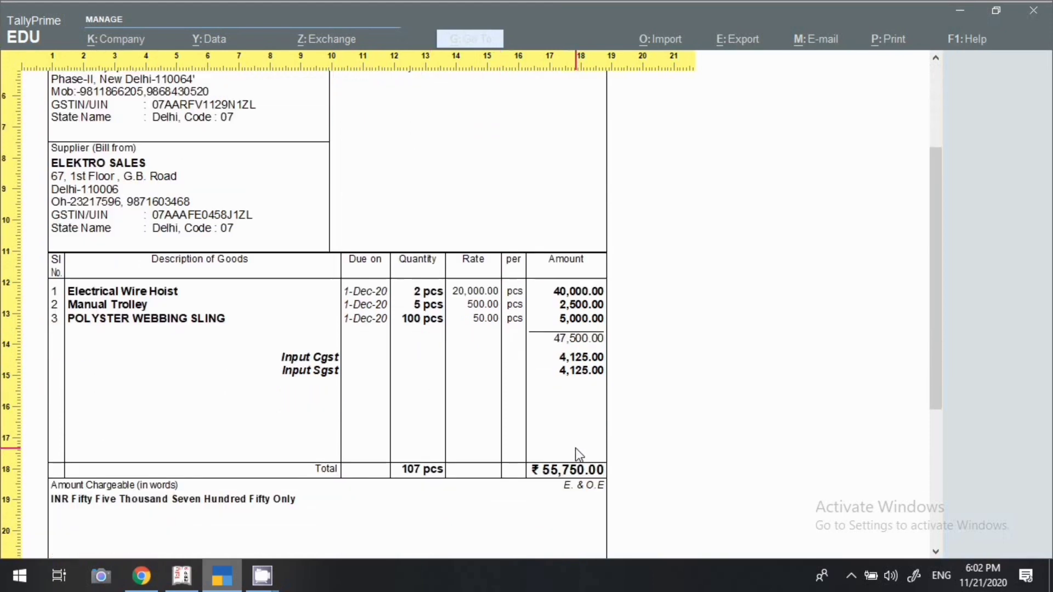
{"action": "scroll", "coordinate": [573, 449], "scroll_direction": "down", "scroll_amount": 1}
{"action": "scroll", "coordinate": [557, 428], "scroll_direction": "up", "scroll_amount": 2}
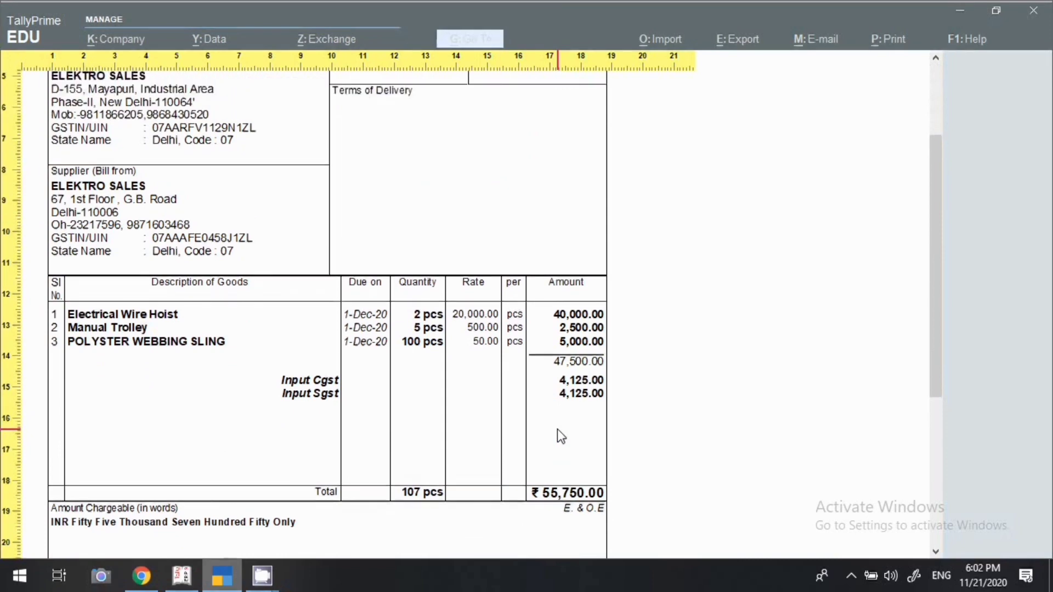
{"action": "scroll", "coordinate": [557, 429], "scroll_direction": "up", "scroll_amount": 5}
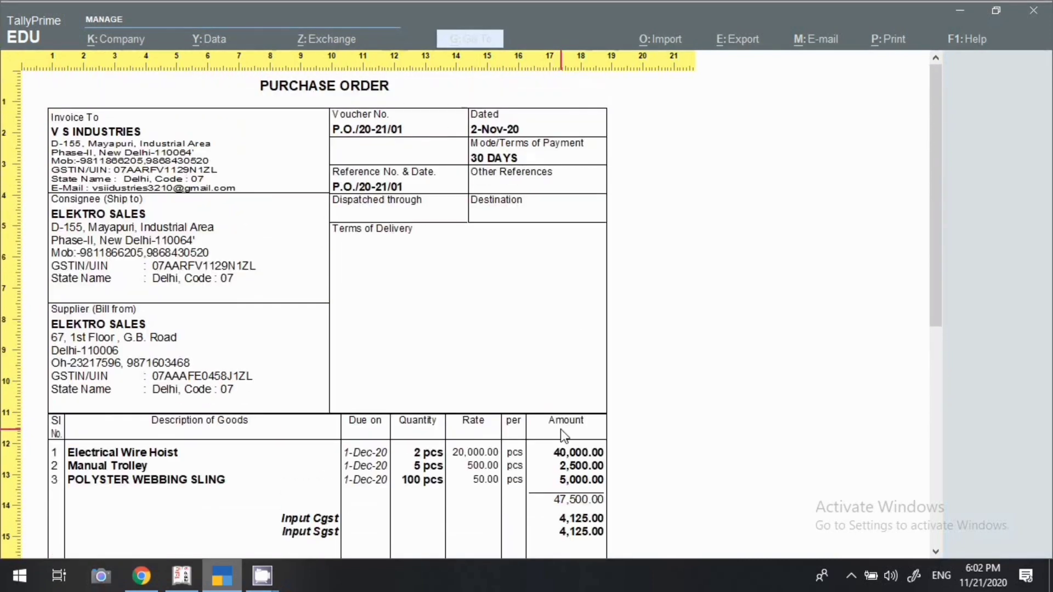
{"action": "left_click", "coordinate": [560, 430]}
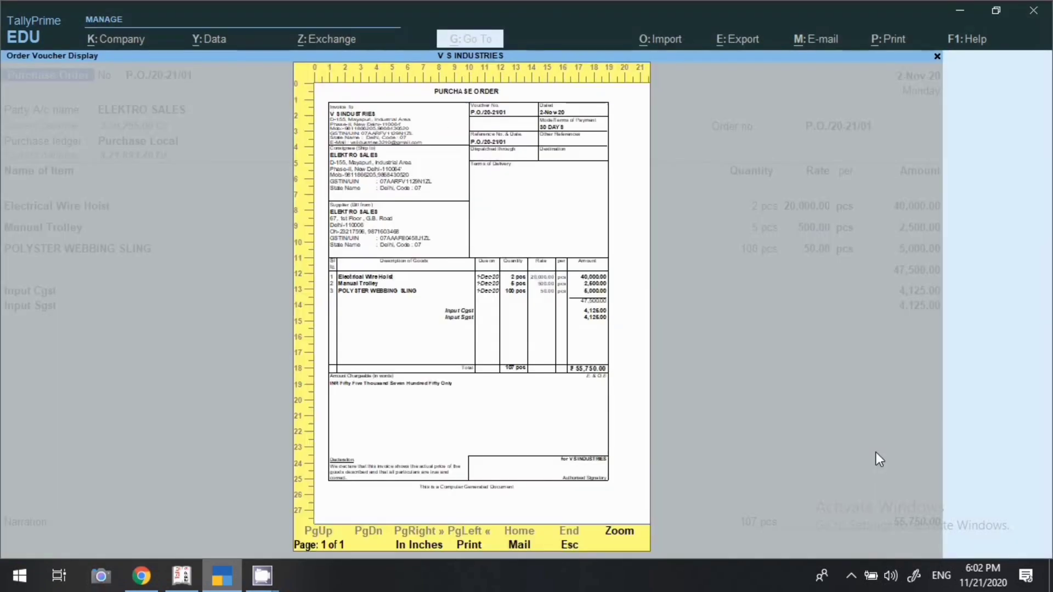
{"action": "key", "text": "Escape"}
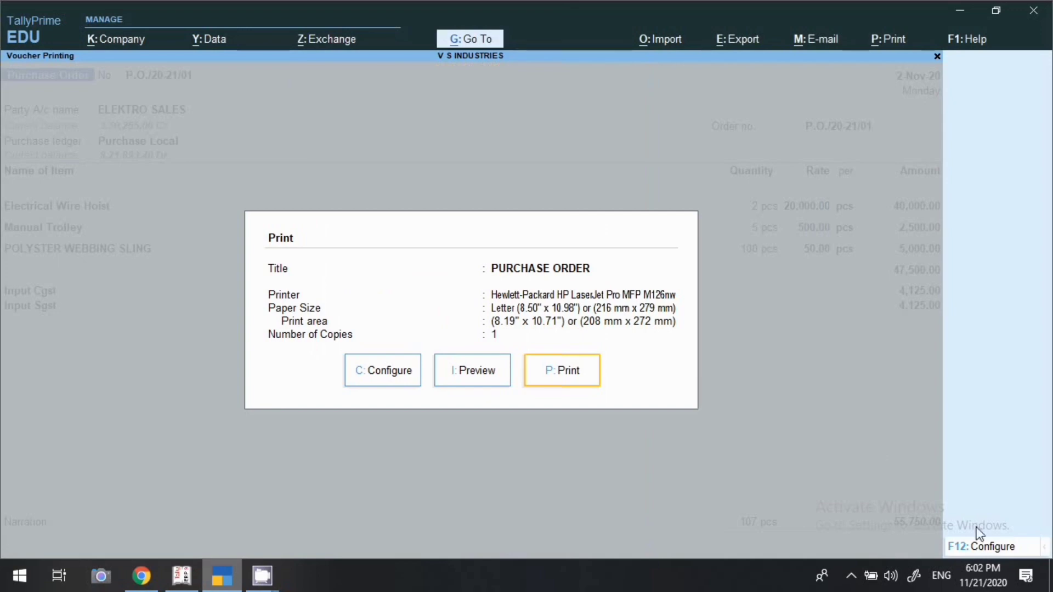
{"action": "left_click", "coordinate": [563, 384]}
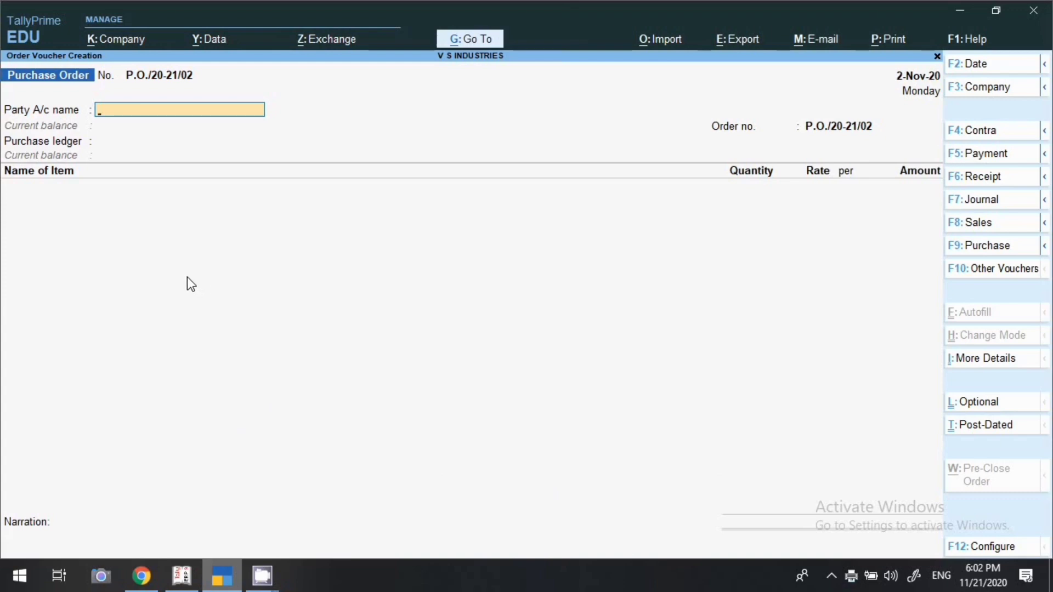
- Change the voucher type from Purchase Order to Sales Order
{"action": "left_click", "coordinate": [987, 274]}
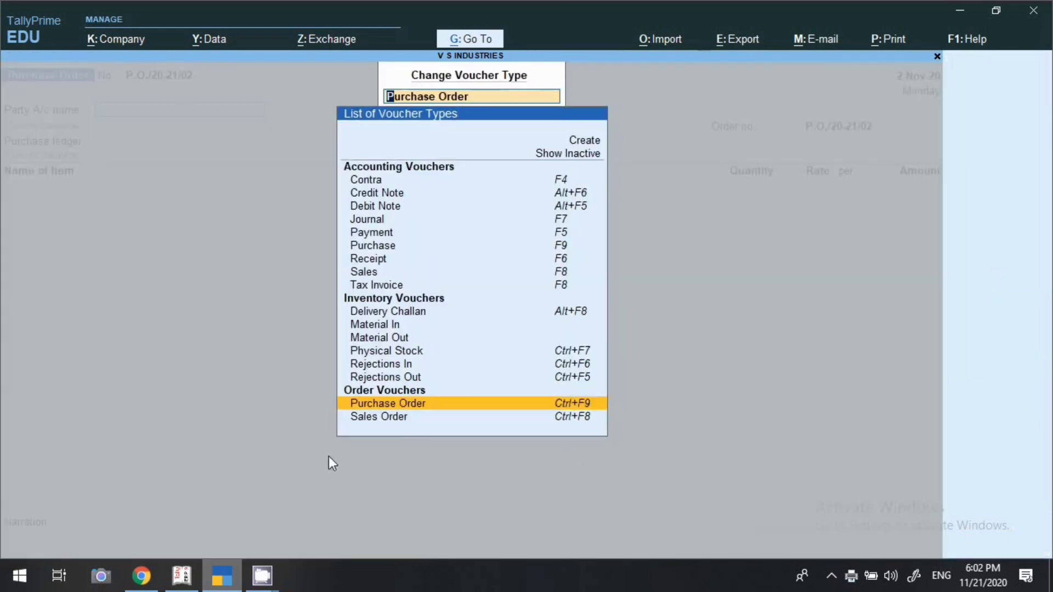
{"action": "key", "text": "Down"}
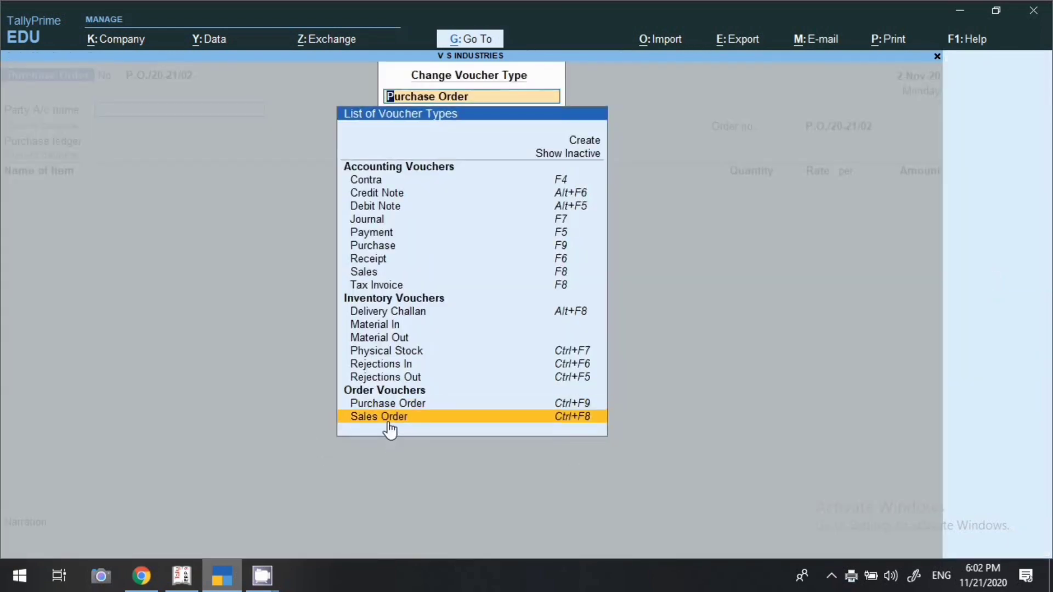
{"action": "left_click", "coordinate": [389, 418]}
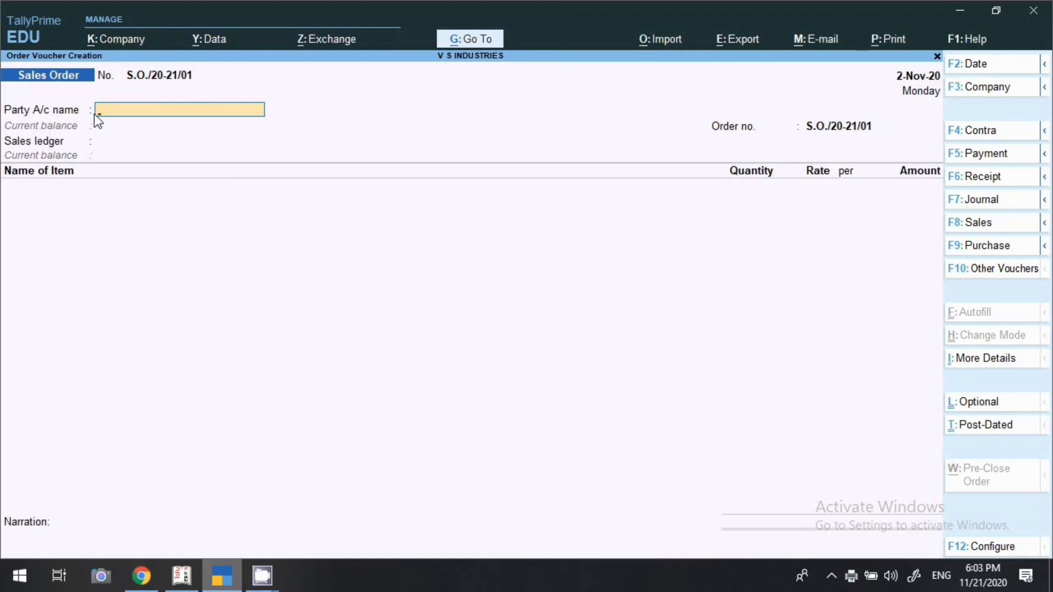
- Choose Kumar Machine Tools as the sales order's party and leave all order and dispatch details blank
{"action": "type", "text": "K"}
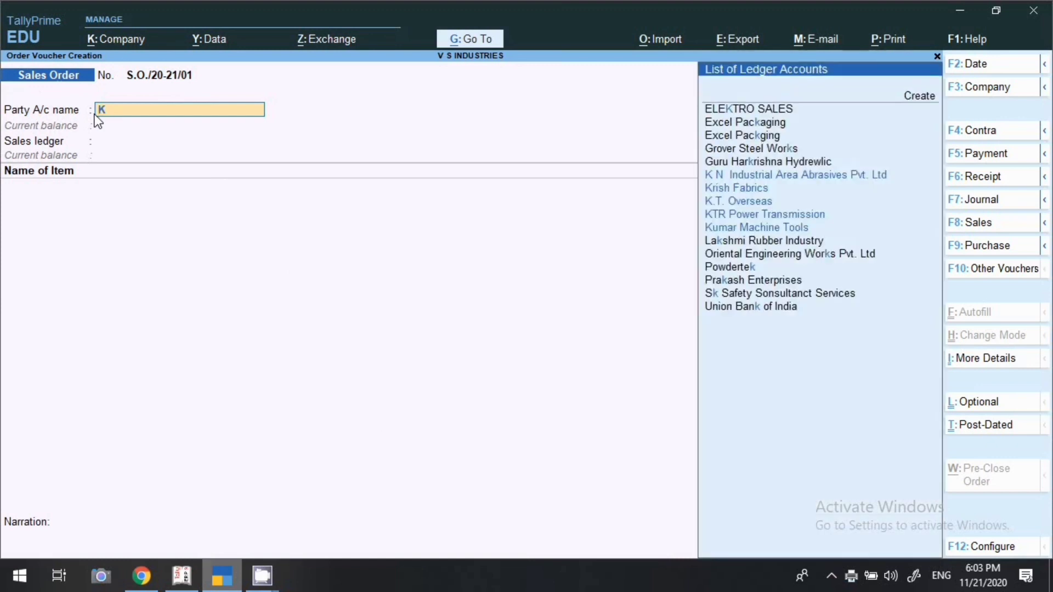
{"action": "type", "text": "UM"}
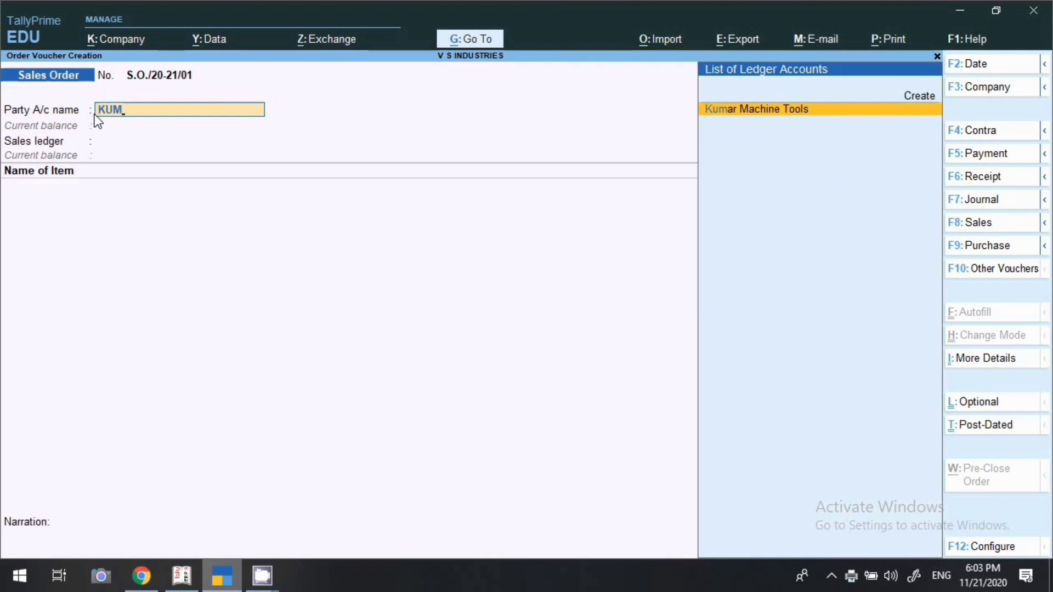
{"action": "key", "text": "Return"}
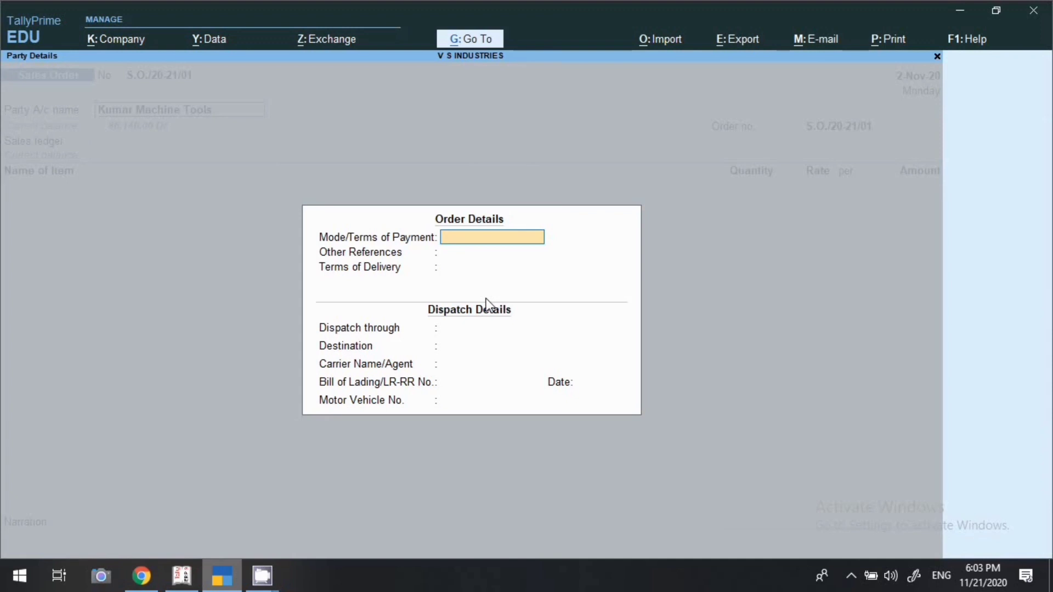
{"action": "key", "text": "Return"}
{"action": "key", "text": "Return"}
{"action": "key", "text": "Return"}
{"action": "key", "text": "Return"}
{"action": "key", "text": "Return"}
{"action": "key", "text": "Return"}
{"action": "key", "text": "Return"}
{"action": "key", "text": "Return"}
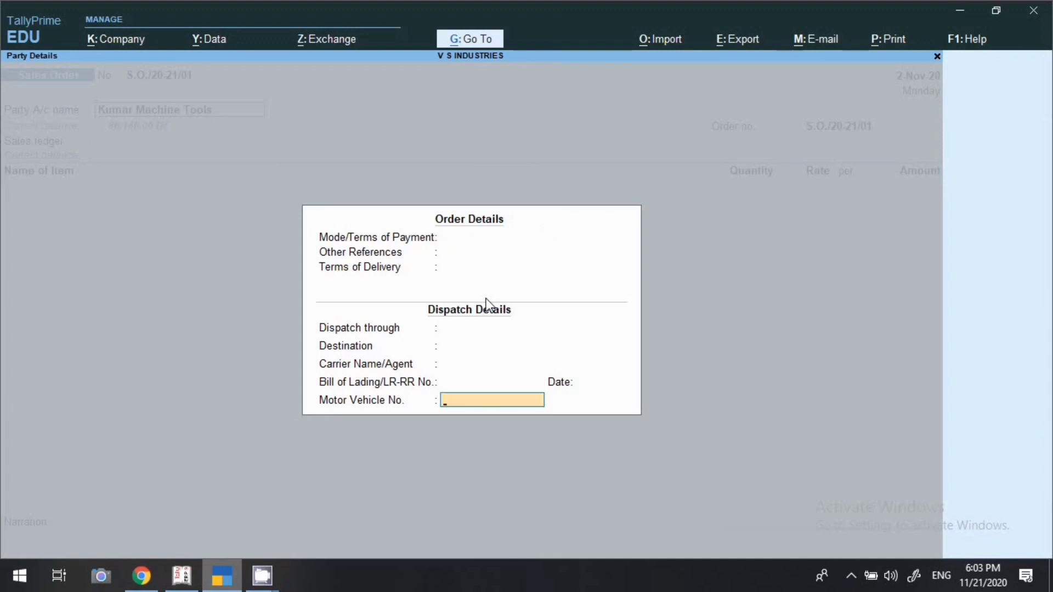
{"action": "key", "text": "Return"}
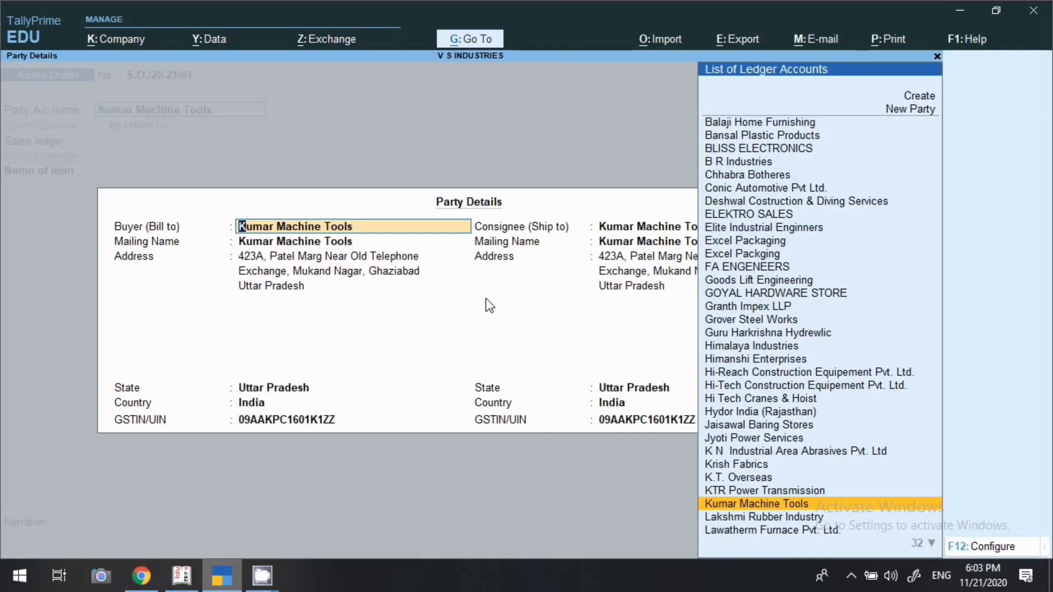
- Accept the buyer and consignee details of Kumar Machine Tools as filled in
{"action": "key", "text": "Return"}
{"action": "key", "text": "Return"}
{"action": "key", "text": "Return"}
{"action": "key", "text": "Return"}
{"action": "key", "text": "Return"}
{"action": "key", "text": "Return"}
{"action": "key", "text": "Return"}
{"action": "key", "text": "Return"}
{"action": "key", "text": "Return"}
{"action": "key", "text": "Return"}
{"action": "key", "text": "Return"}
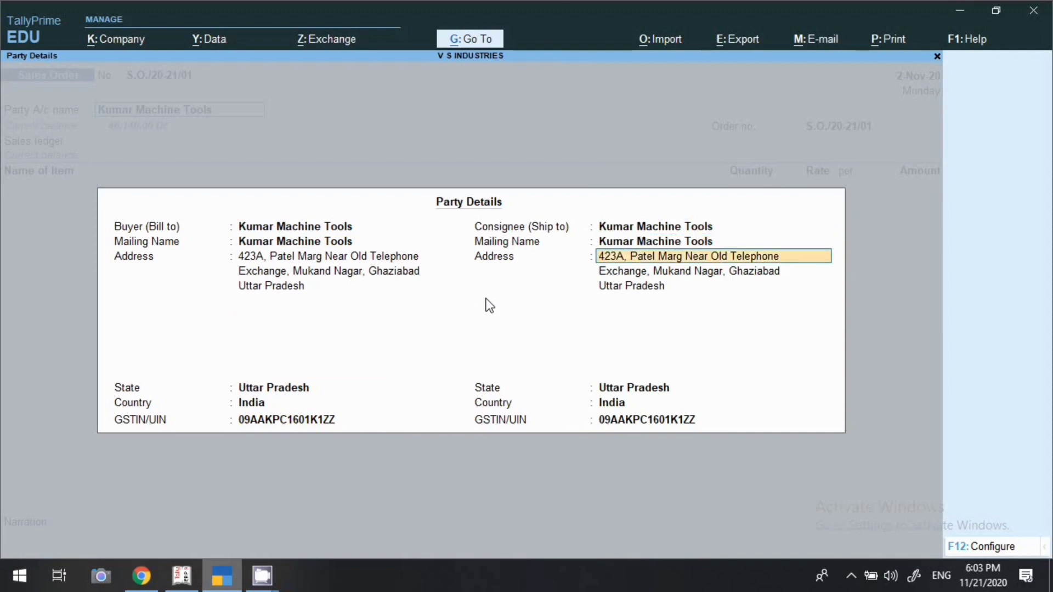
{"action": "key", "text": "Return"}
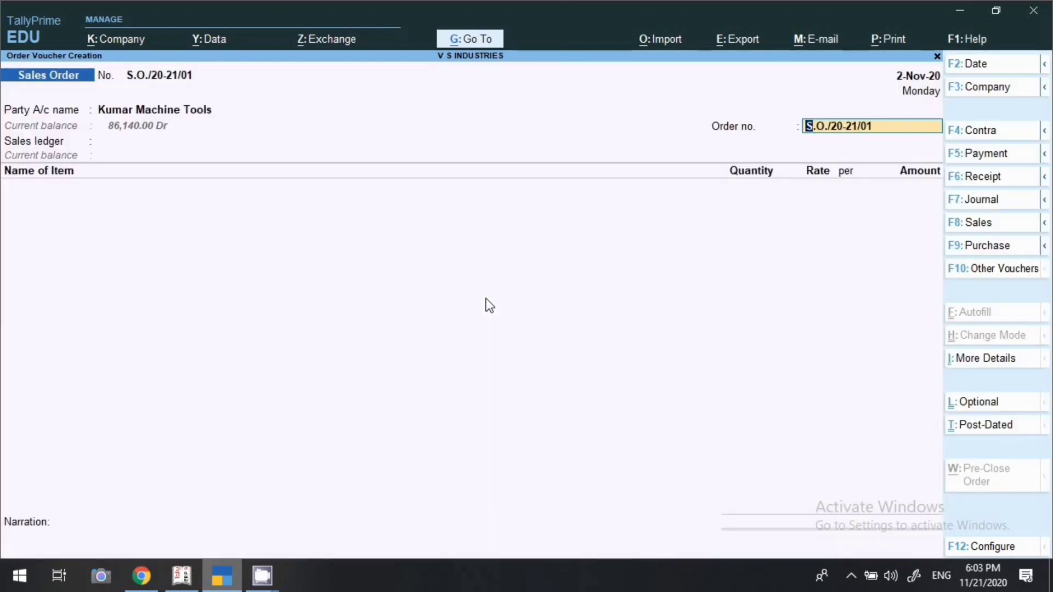
- Keep the proposed order number and choose Sales Local as the sales ledger, leaving the tax classification blank
{"action": "key", "text": "Return"}
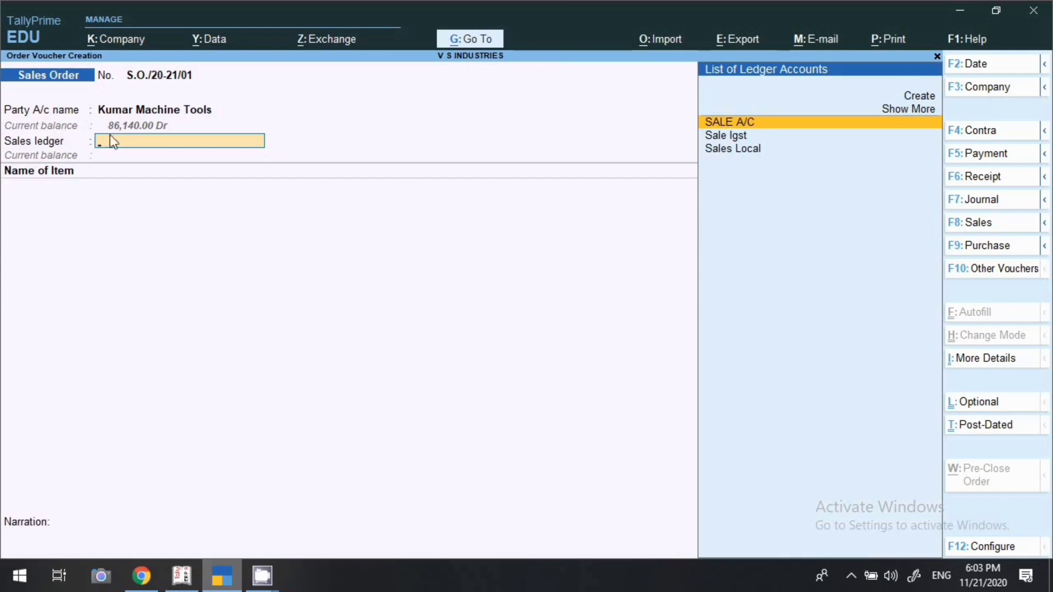
{"action": "left_click", "coordinate": [734, 155]}
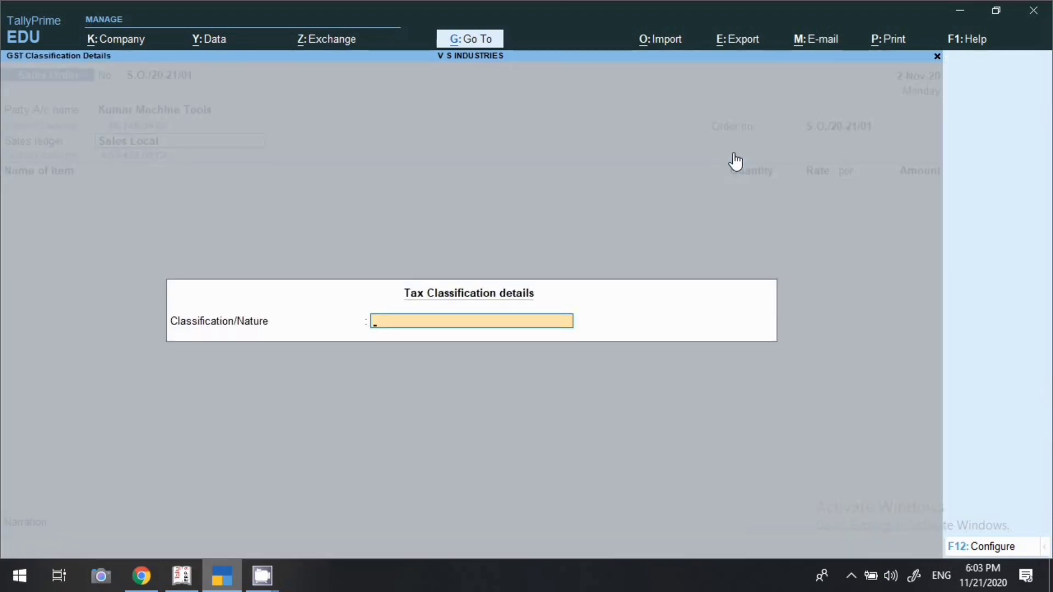
{"action": "key", "text": "Return"}
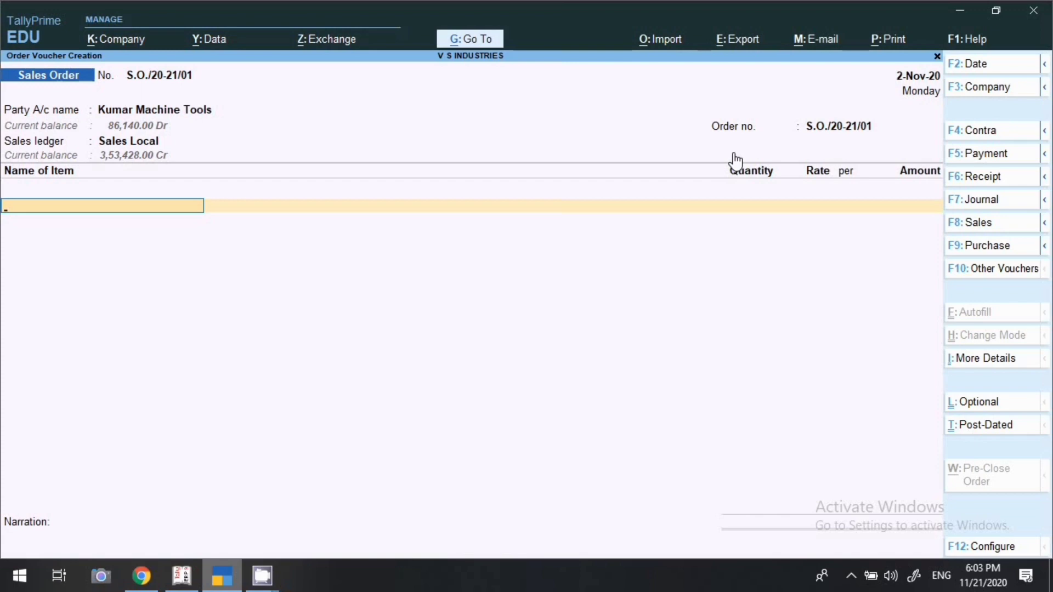
- Choose Electrical Wire Hoist as the first stock item of the sales order
{"action": "type", "text": "Wi"}
{"action": "key", "text": "BackSpace"}
{"action": "key", "text": "Up"}
{"action": "key", "text": "Up"}
{"action": "key", "text": "Return"}
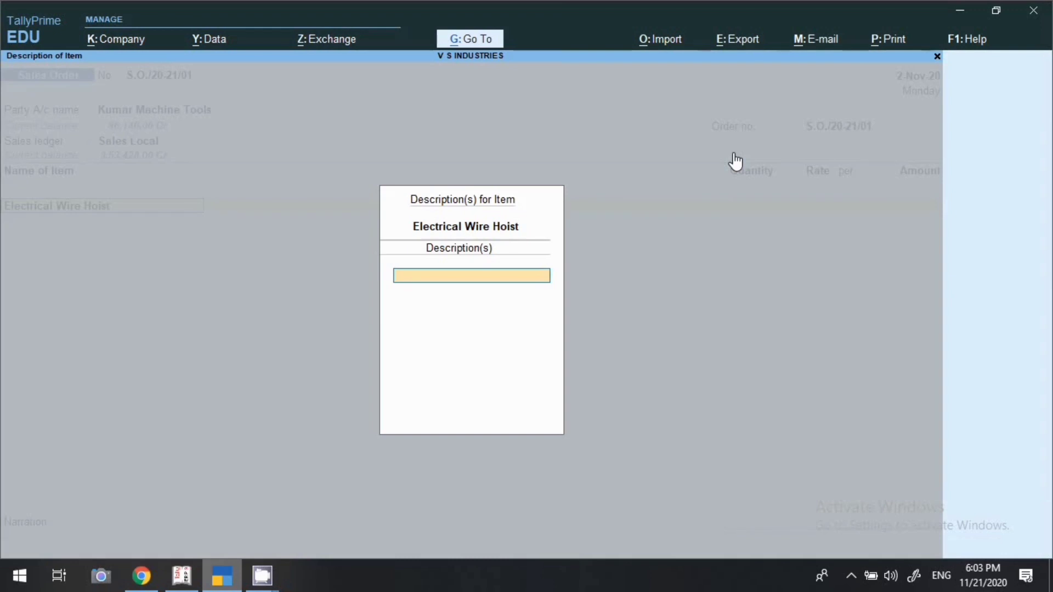
- Leave the Electrical Wire Hoist description blank and allocate 5 pcs at 12,000 per piece, due on 2-Nov-20, with godown Any
{"action": "key", "text": "Return"}
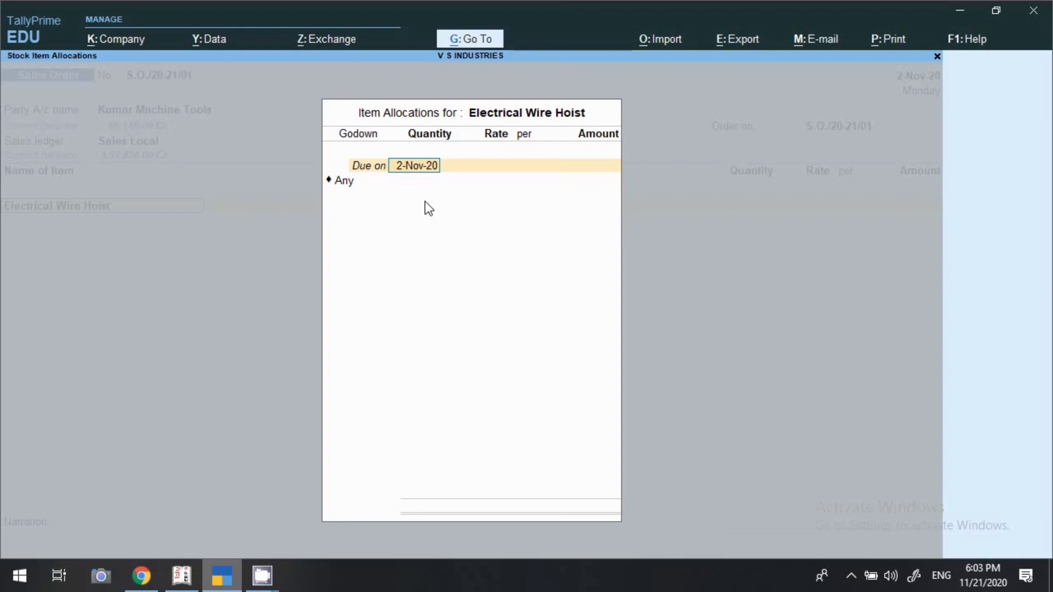
{"action": "key", "text": "Return"}
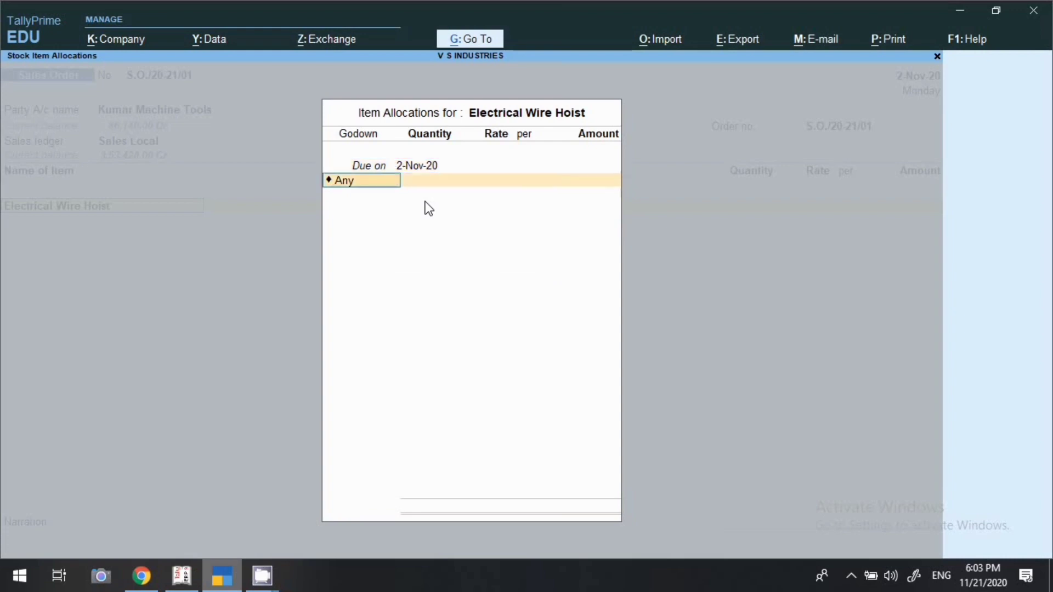
{"action": "key", "text": "Return"}
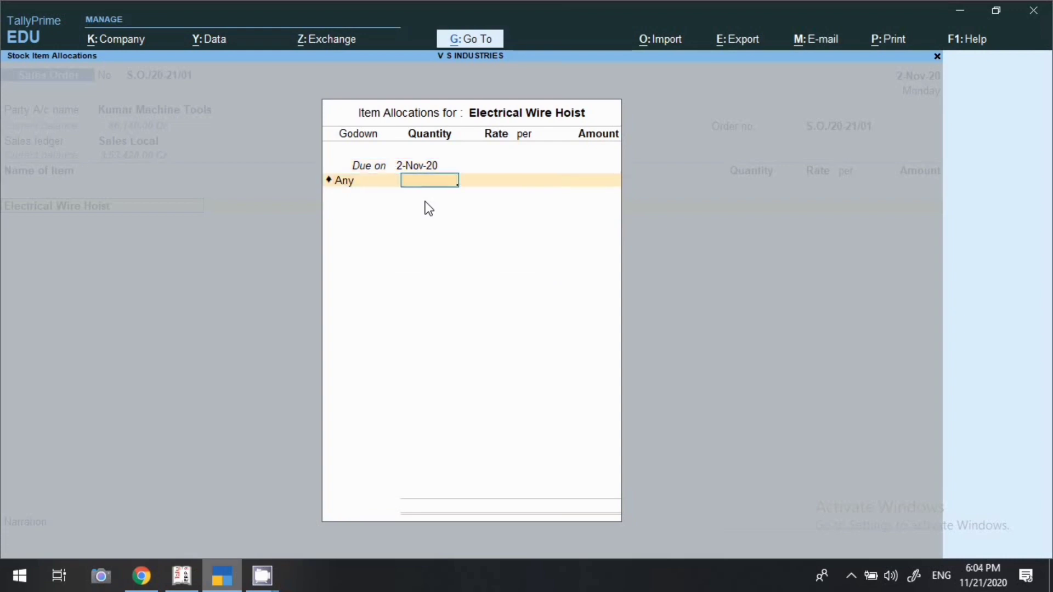
{"action": "key", "text": "Return"}
{"action": "key", "text": "Return"}
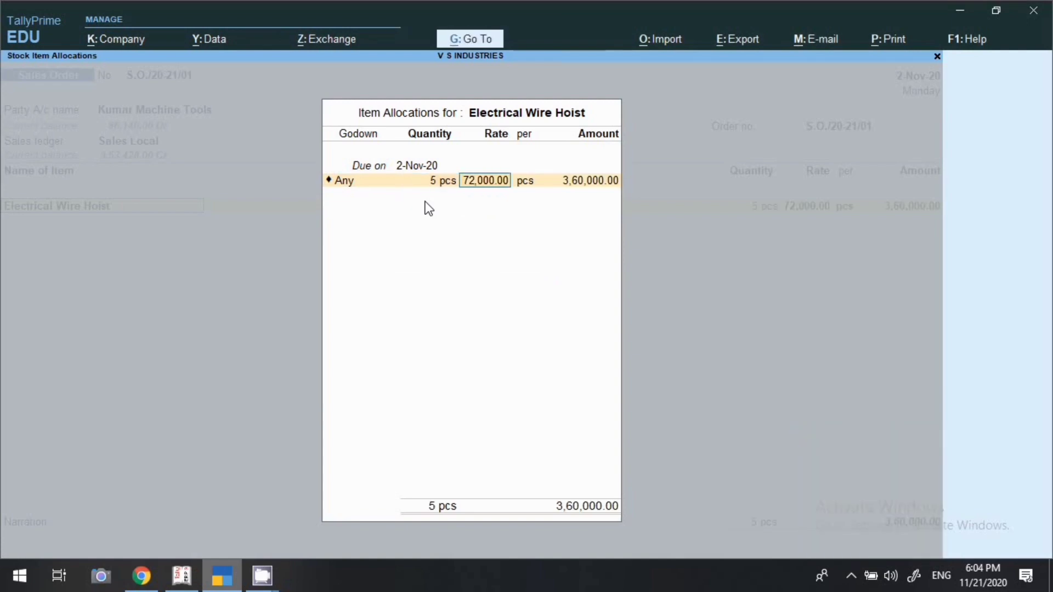
{"action": "type", "text": "12000"}
{"action": "key", "text": "Return"}
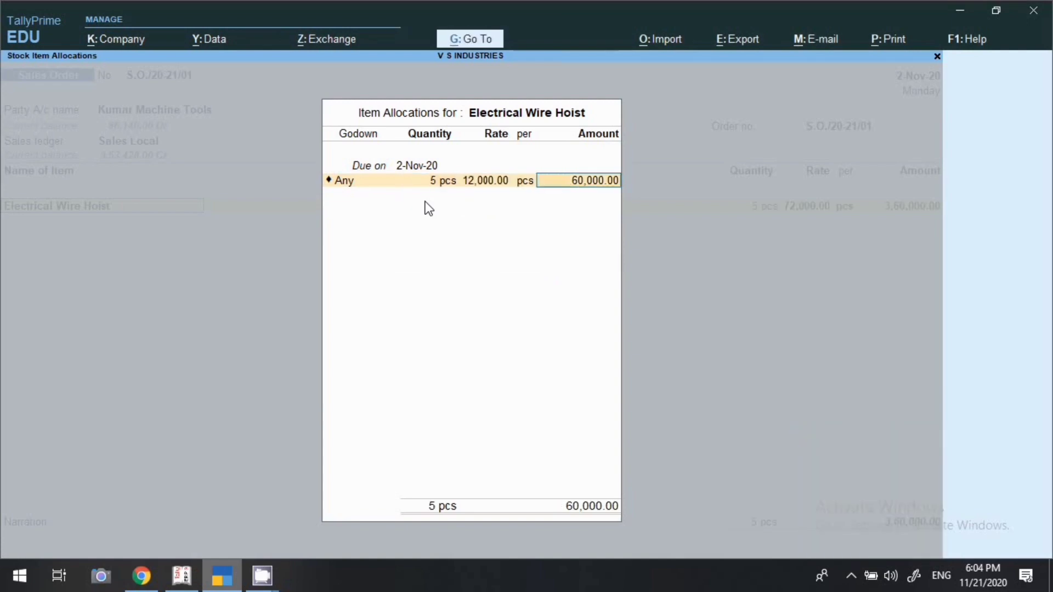
{"action": "key", "text": "Return"}
{"action": "key", "text": "Return"}
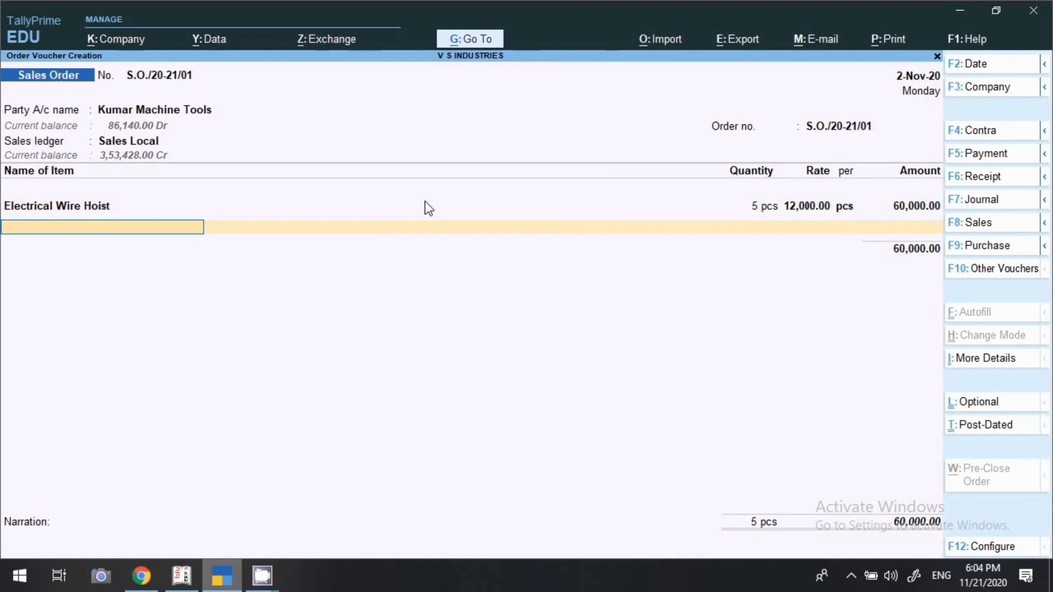
- Add Electrical Chain Hoist as the second stock item of the sales order, leaving its description blank
{"action": "type", "text": "T"}
{"action": "key", "text": "Down"}
{"action": "key", "text": "Down"}
{"action": "key", "text": "Down"}
{"action": "key", "text": "Down"}
{"action": "key", "text": "Return"}
{"action": "key", "text": "Return"}
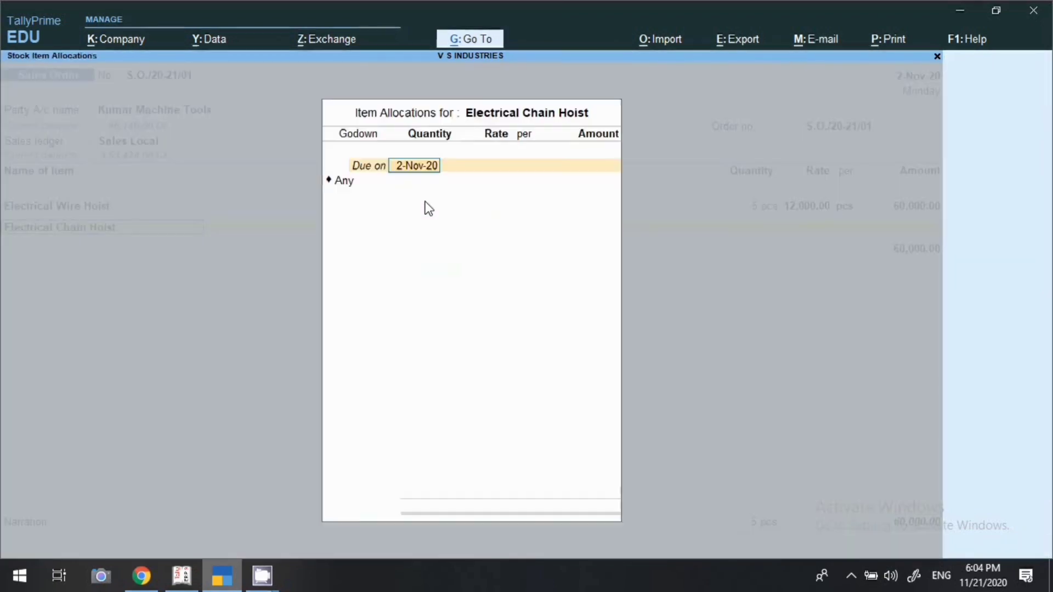
- Allocate 10 pcs of Electrical Chain Hoist at 3,000 per piece, keeping the due date 2-Nov-20 and godown Any
{"action": "key", "text": "Return"}
{"action": "key", "text": "Return"}
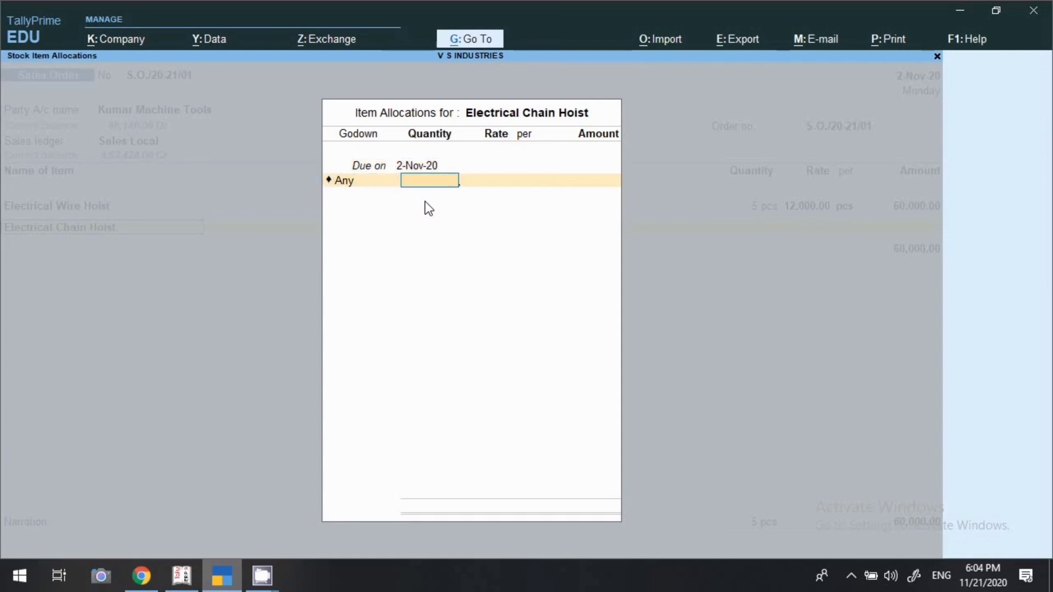
{"action": "type", "text": "10"}
{"action": "key", "text": "Return"}
{"action": "key", "text": "Return"}
{"action": "type", "text": "3000"}
{"action": "key", "text": "Return"}
{"action": "key", "text": "Return"}
{"action": "key", "text": "Return"}
{"action": "key", "text": "Return"}
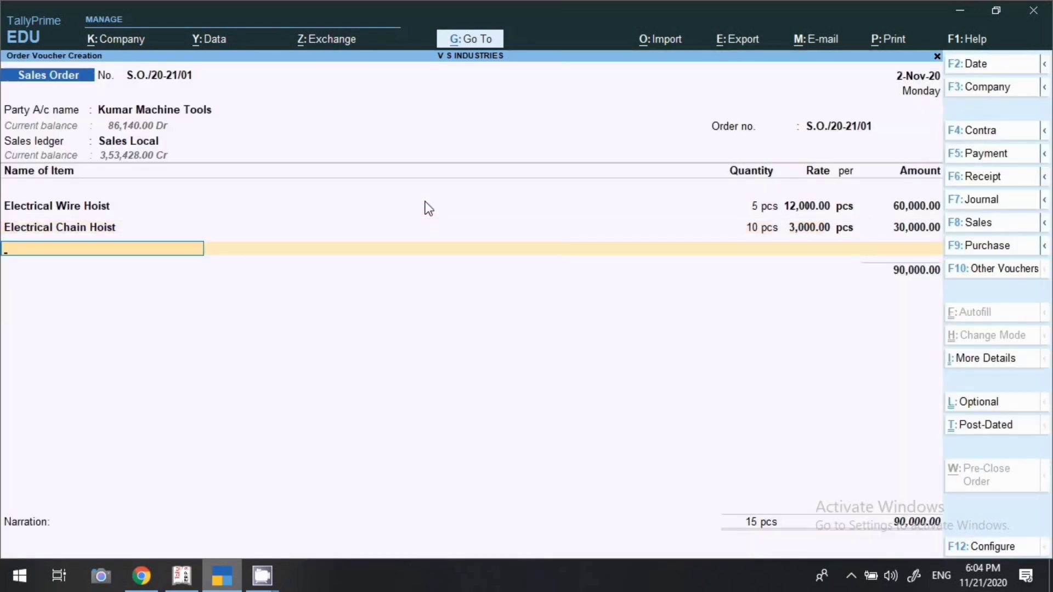
- Add Manual Trolley as the third stock item of the sales order, leaving its description blank
{"action": "type", "text": "TRO"}
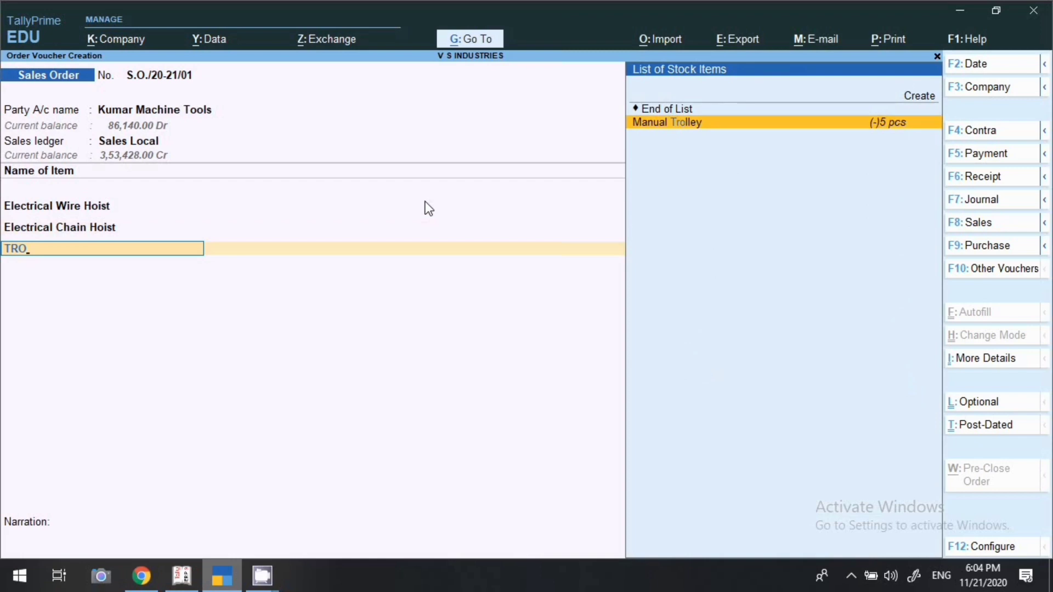
{"action": "key", "text": "BackSpace"}
{"action": "key", "text": "Down"}
{"action": "key", "text": "Down"}
{"action": "key", "text": "Down"}
{"action": "key", "text": "Down"}
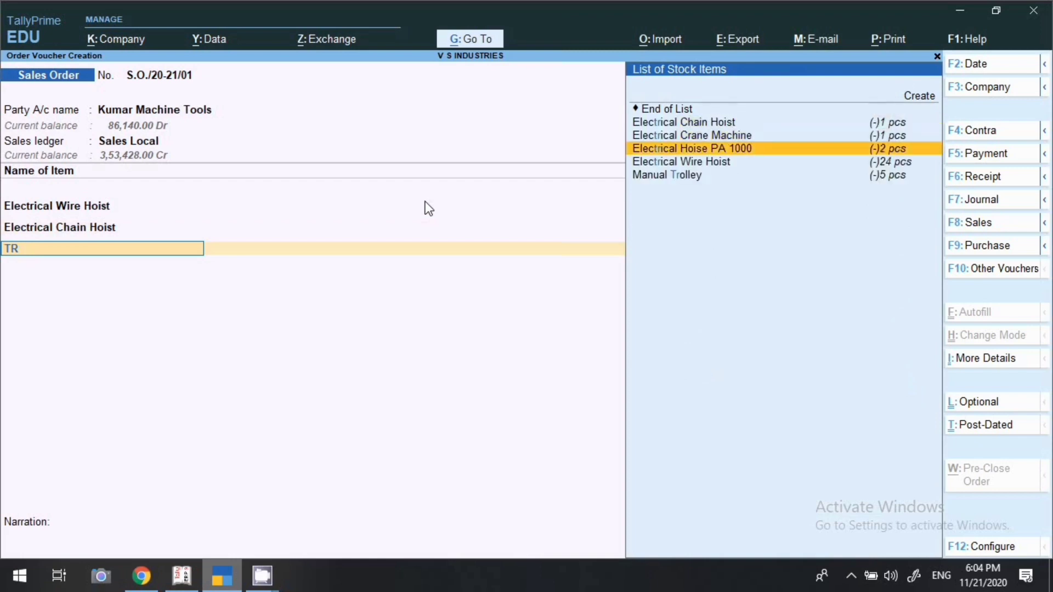
{"action": "key", "text": "Return"}
{"action": "key", "text": "Return"}
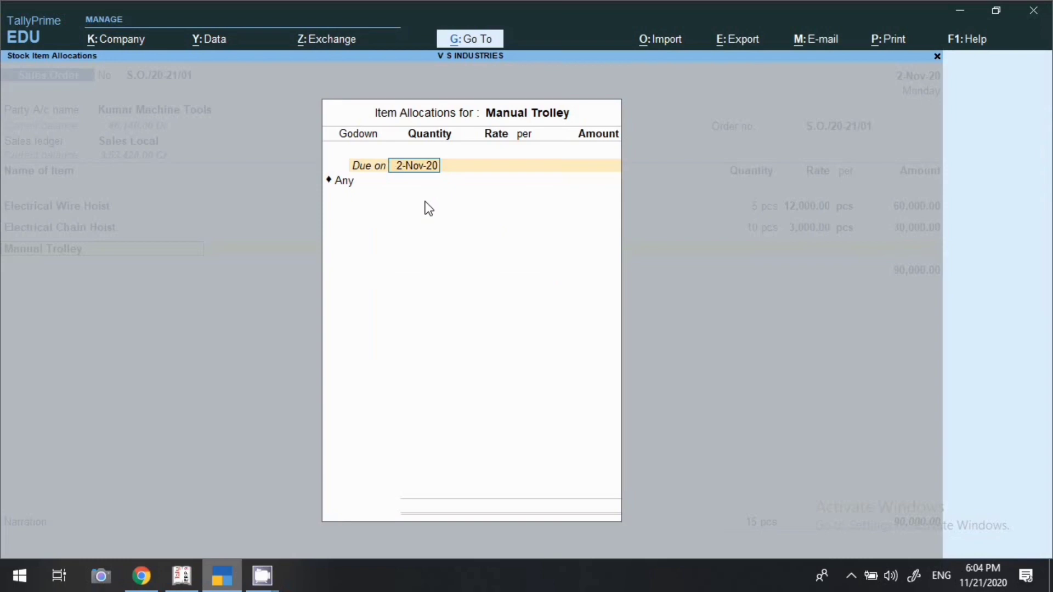
- Keep the due date 2-Nov-20 and godown Any for Manual Trolley and set its quantity to 1,500 pcs
{"action": "key", "text": "Return"}
{"action": "key", "text": "Return"}
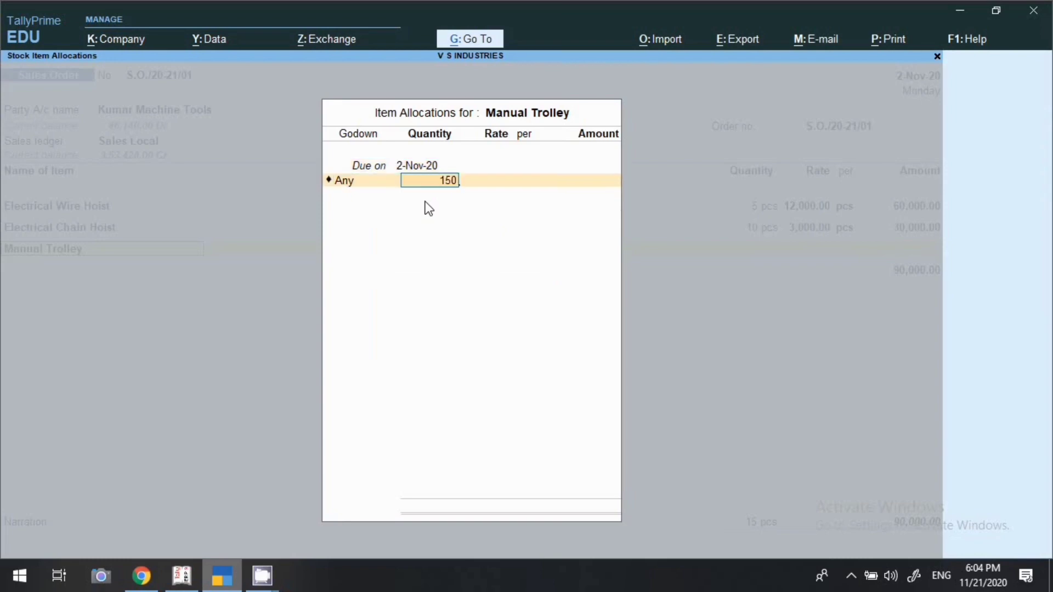
{"action": "key", "text": "Return"}
{"action": "key", "text": "Return"}
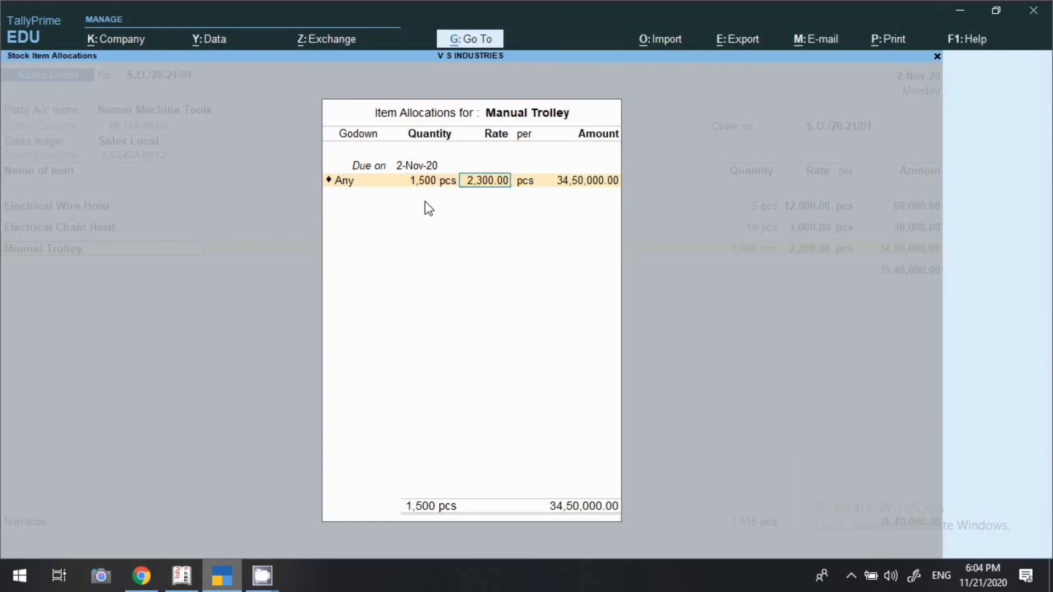
- Set the Manual Trolley rate to 500 per piece and finish the list of stock items
{"action": "key", "text": "Return"}
{"action": "key", "text": "Return"}
{"action": "key", "text": "BackSpace"}
{"action": "key", "text": "BackSpace"}
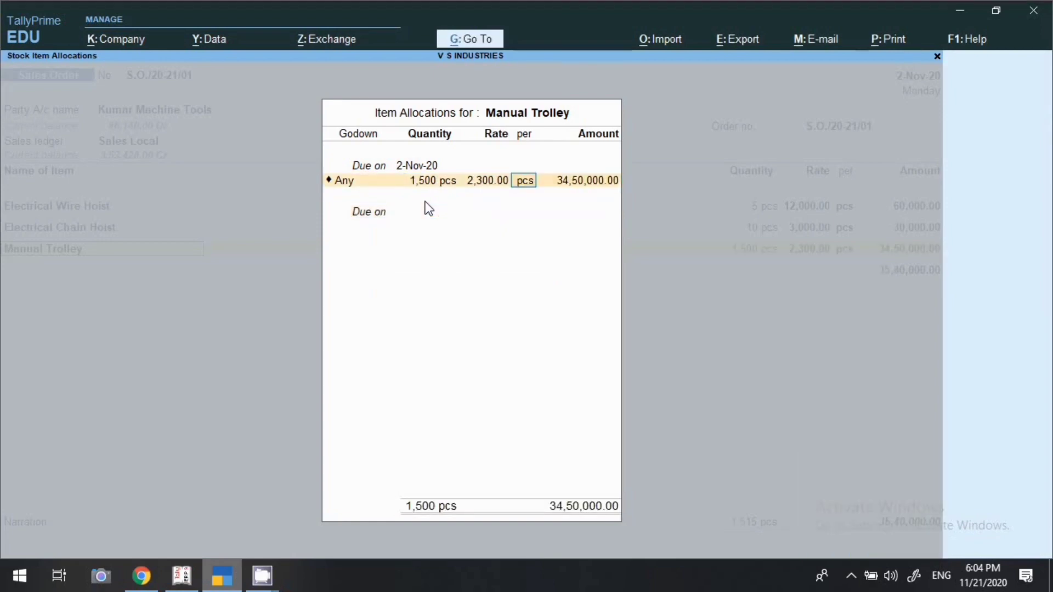
{"action": "type", "text": "500"}
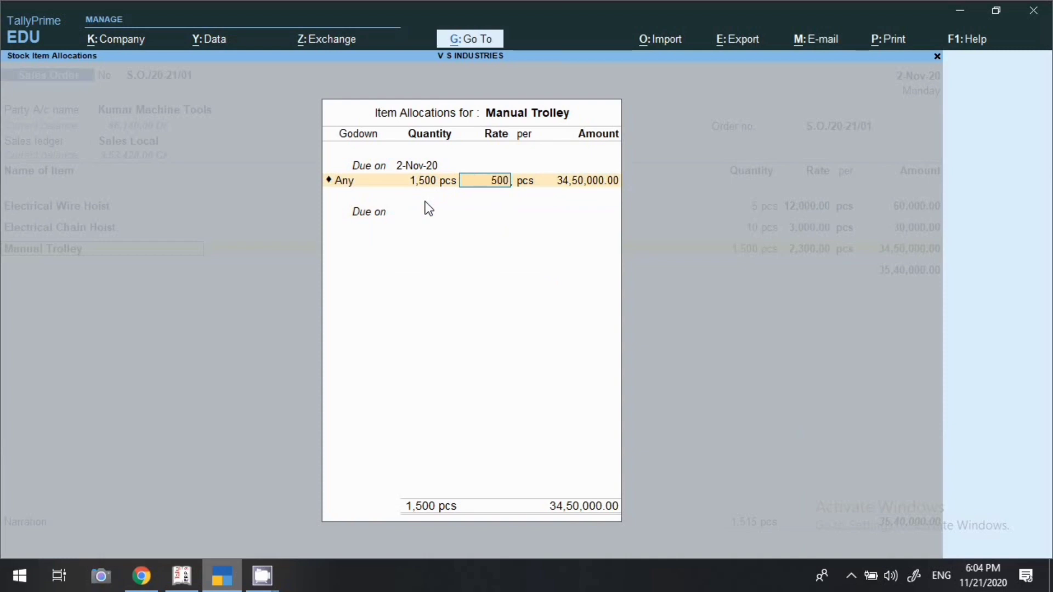
{"action": "key", "text": "Return"}
{"action": "key", "text": "Return"}
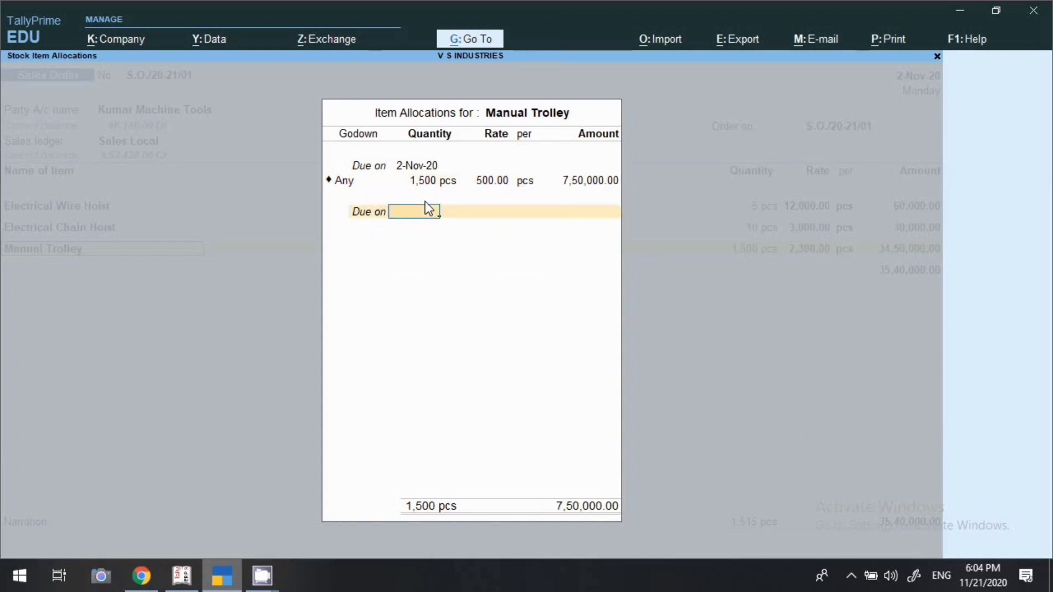
{"action": "key", "text": "Return"}
{"action": "key", "text": "Return"}
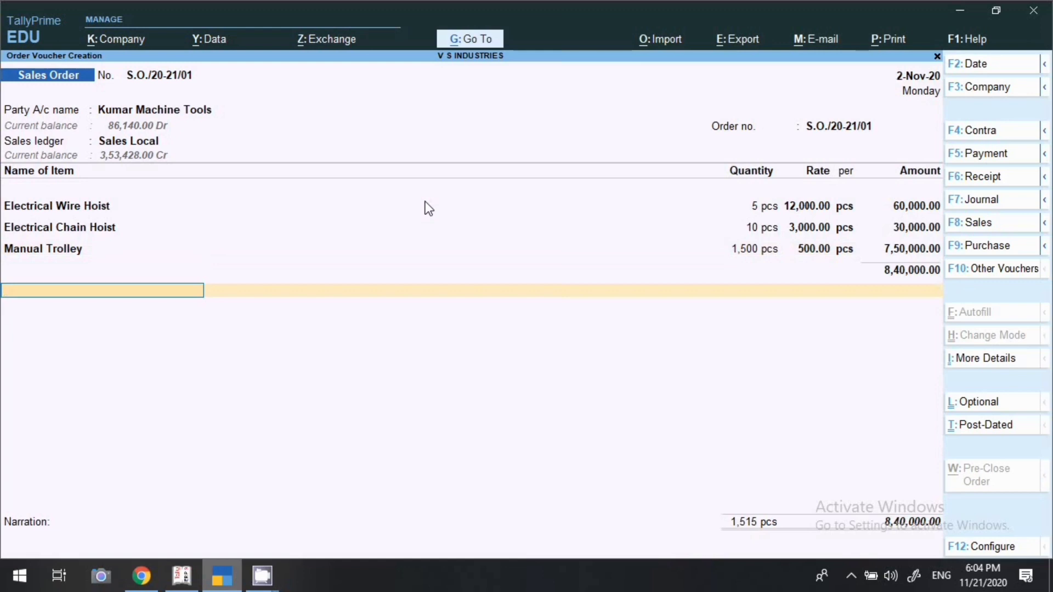
- Add the SALE CGST 9% ledger below the items, keeping its 9% rate and calculated amount
{"action": "type", "text": "CGS"}
{"action": "key", "text": "Down"}
{"action": "key", "text": "Down"}
{"action": "key", "text": "Down"}
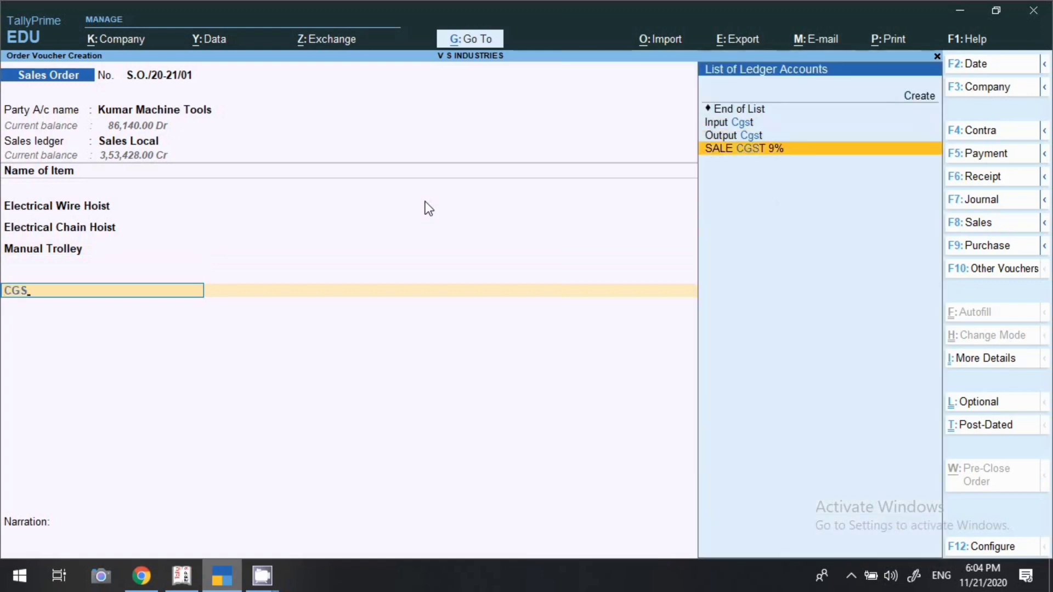
{"action": "key", "text": "Return"}
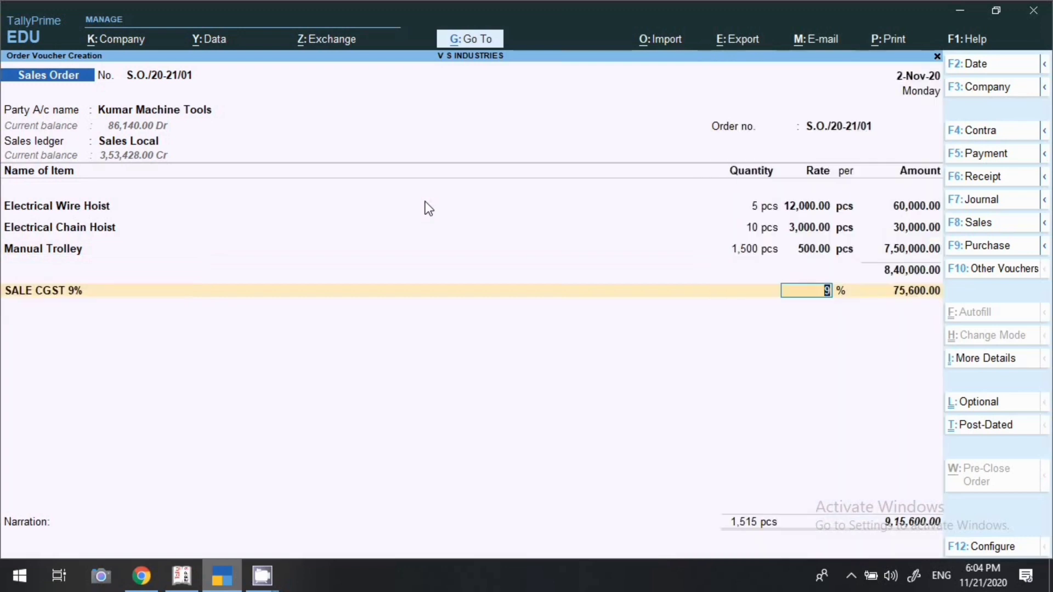
{"action": "key", "text": "Return"}
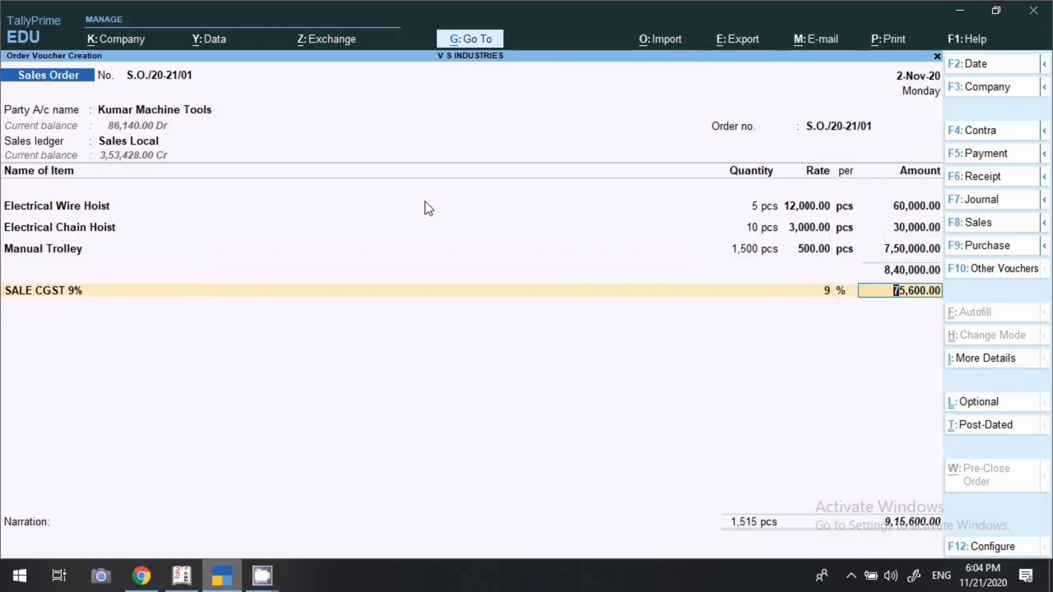
{"action": "key", "text": "Return"}
- Add the SALE SGST 9% ledger to the sales order, keeping its 9% rate
{"action": "type", "text": "SGS"}
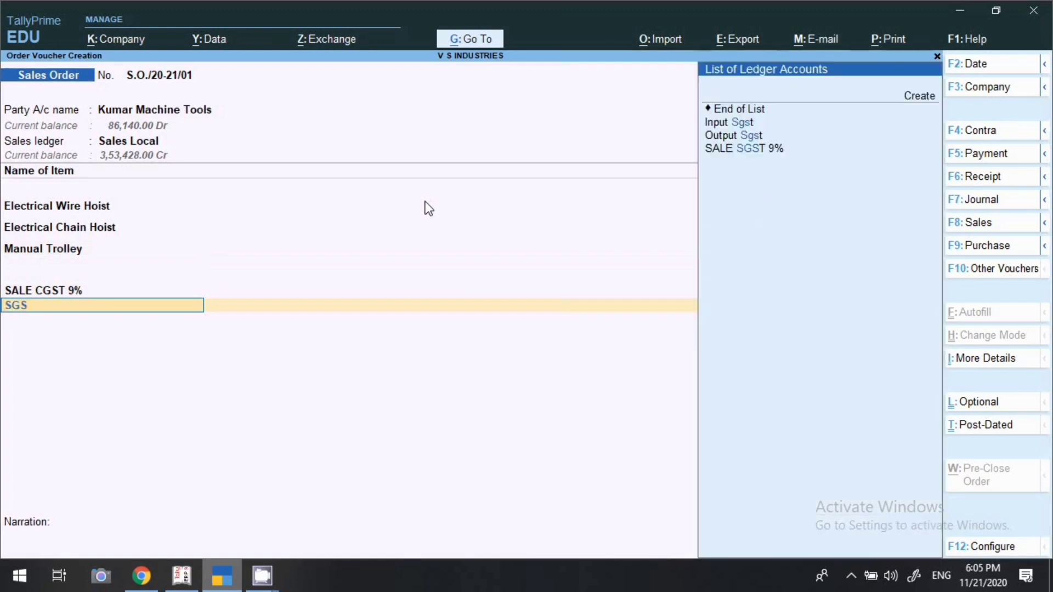
{"action": "key", "text": "Down"}
{"action": "key", "text": "Down"}
{"action": "key", "text": "Return"}
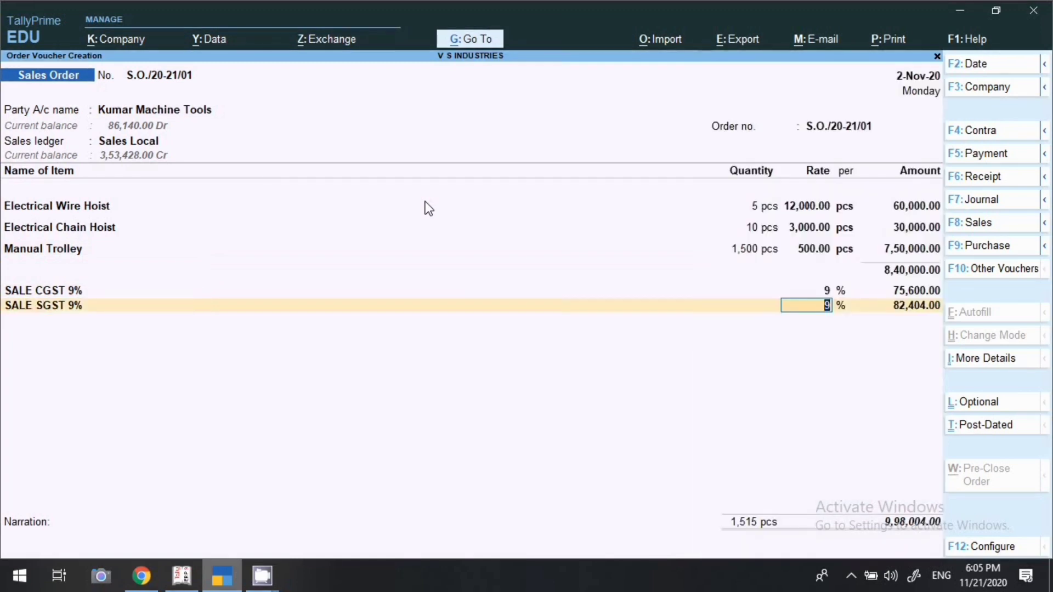
{"action": "key", "text": "Return"}
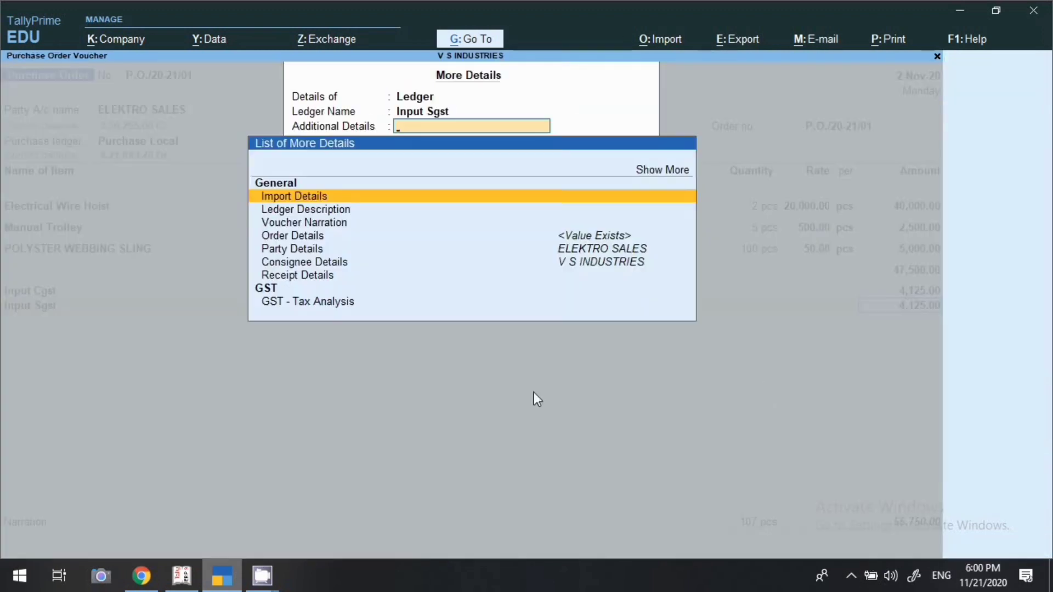
- Open the purchase order's GST tax analysis and switch it to the detailed breakdown
{"action": "left_click", "coordinate": [321, 303]}
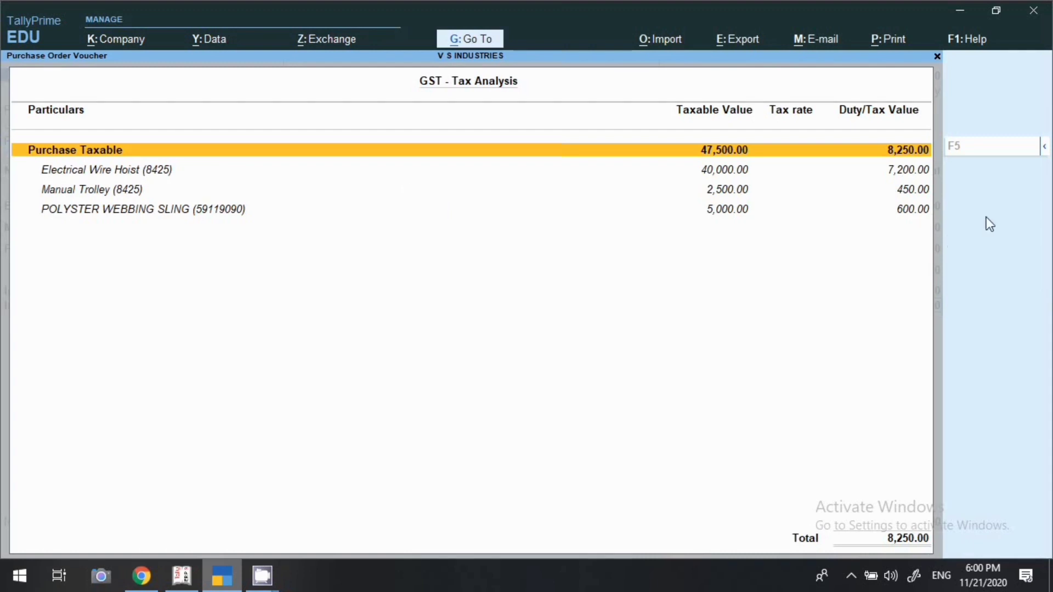
{"action": "left_click", "coordinate": [1046, 148]}
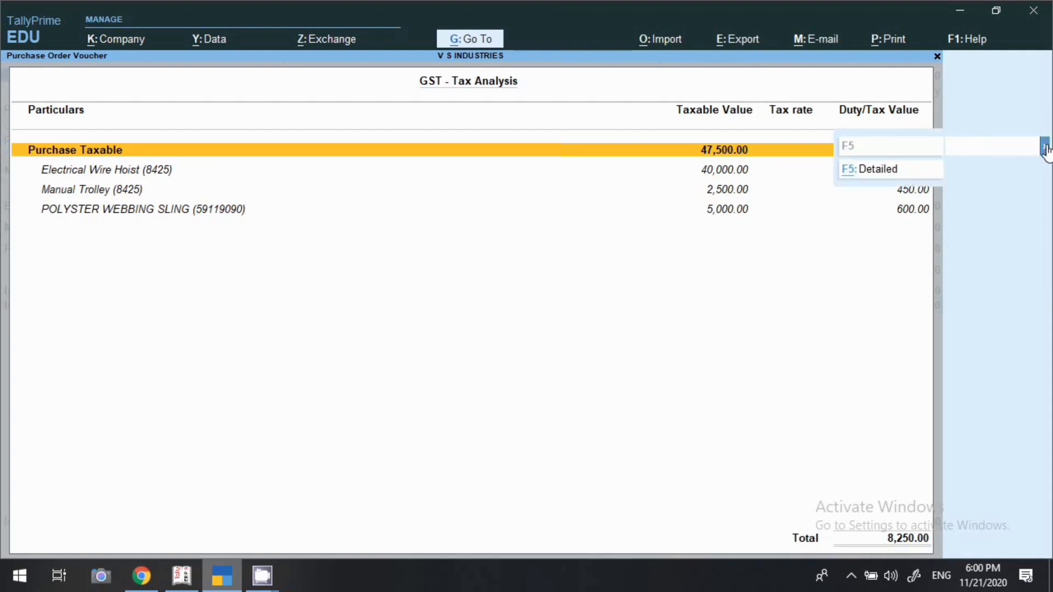
{"action": "left_click", "coordinate": [879, 175]}
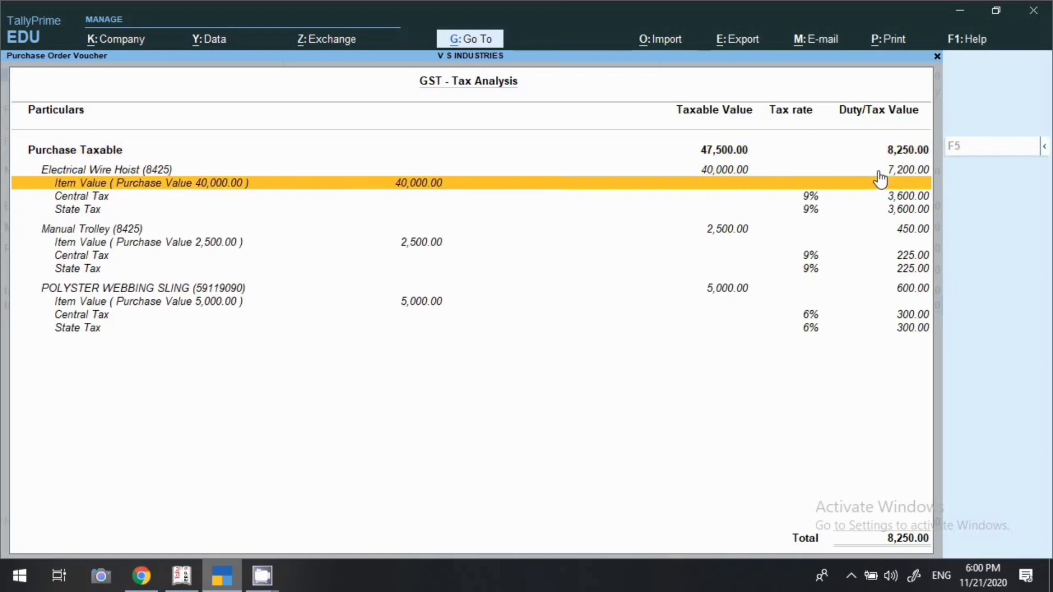
- Mark the Electrical Wire Hoist, Manual Trolley and POLYSTER WEBBING SLING rows in the tax analysis
{"action": "left_click", "coordinate": [880, 175]}
{"action": "key", "text": "Down"}
{"action": "key", "text": "Down"}
{"action": "key", "text": "Down"}
{"action": "key", "text": "Down"}
{"action": "key", "text": "Down"}
{"action": "key", "text": "Up"}
{"action": "key", "text": "space"}
{"action": "key", "text": "Down"}
{"action": "key", "text": "Down"}
{"action": "key", "text": "Down"}
{"action": "key", "text": "space"}
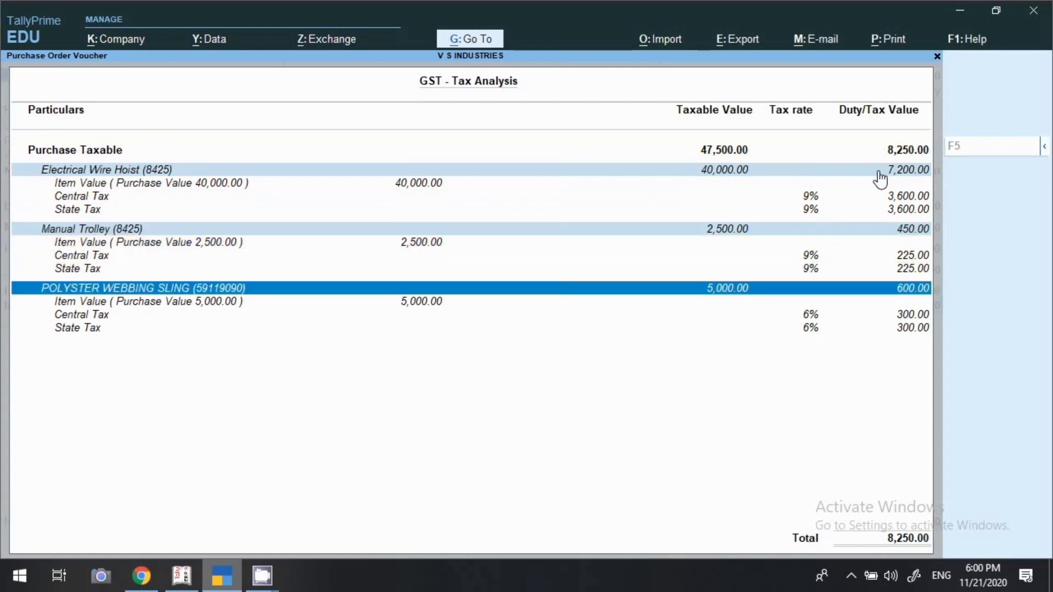
- Examine the central and state tax rates and amounts of each item in the GST tax analysis
{"action": "key", "text": "Up"}
{"action": "key", "text": "Up"}
{"action": "key", "text": "Up"}
{"action": "key", "text": "Up"}
{"action": "key", "text": "Up"}
{"action": "key", "text": "Up"}
{"action": "key", "text": "Up"}
{"action": "key", "text": "Up"}
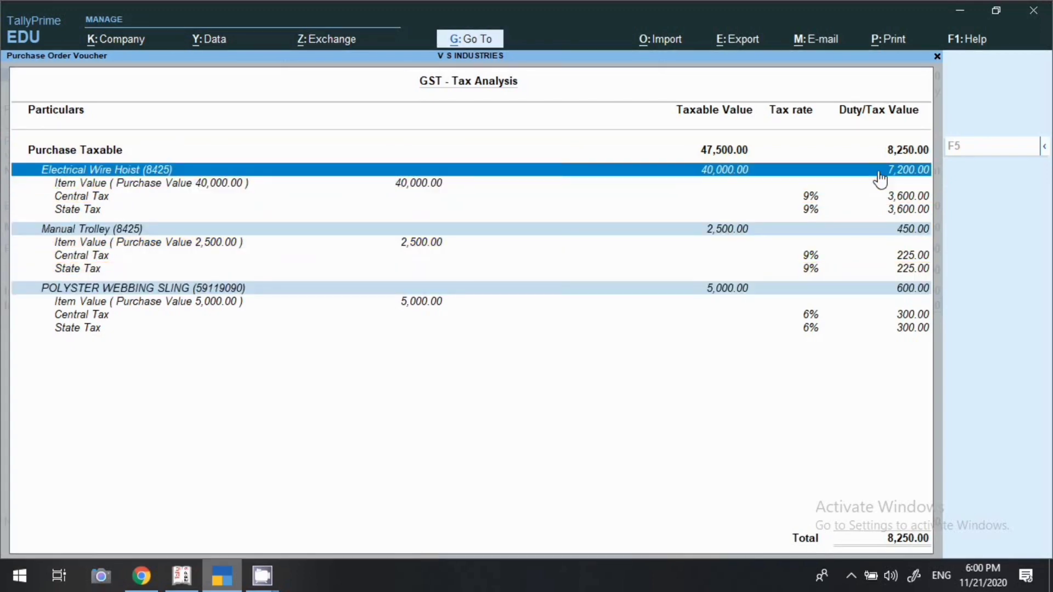
{"action": "left_click", "coordinate": [431, 213]}
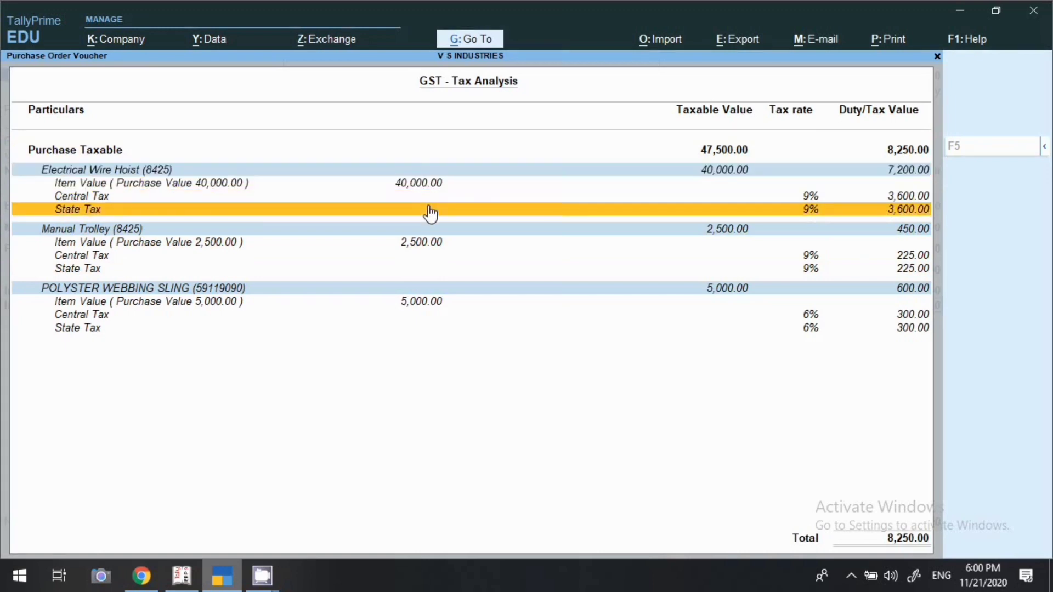
{"action": "key", "text": "Down"}
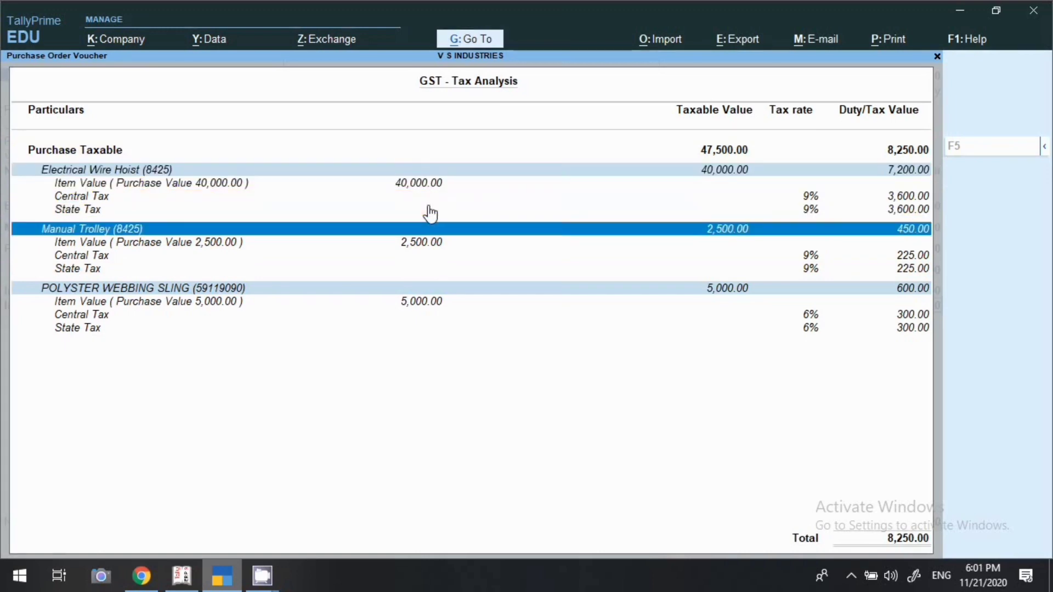
{"action": "key", "text": "Down"}
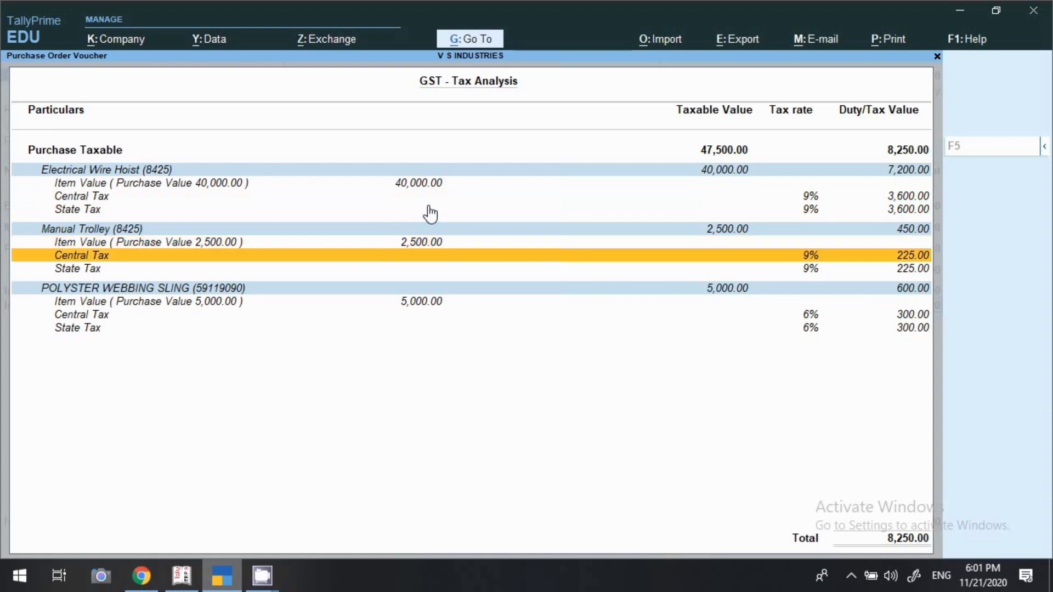
{"action": "key", "text": "Down"}
{"action": "key", "text": "Down"}
{"action": "key", "text": "Down"}
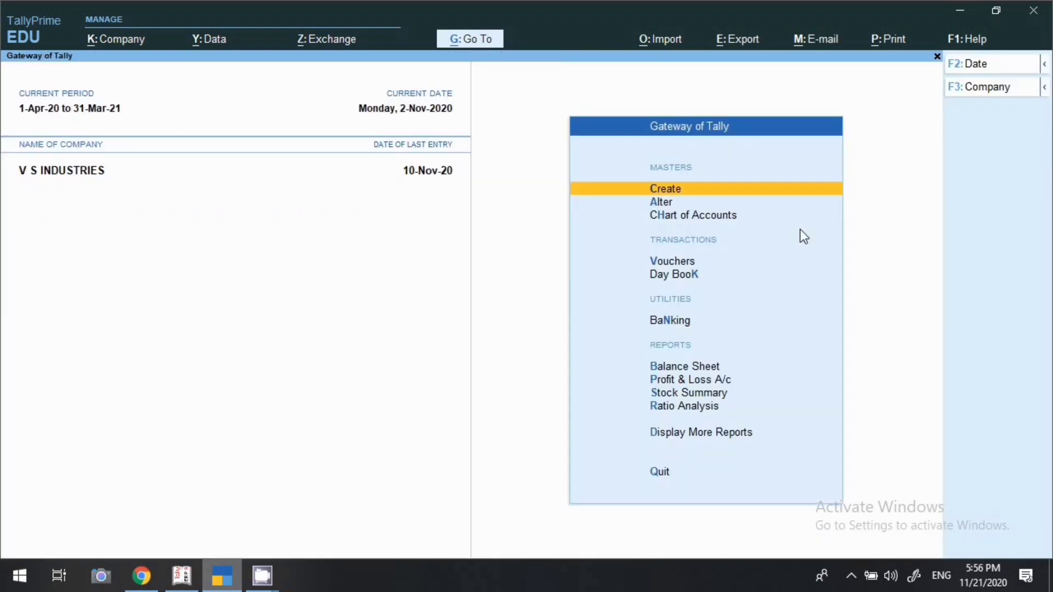
- Open voucher entry from the Gateway of Tally to reach a blank Purchase Order voucher
{"action": "key", "text": "Down"}
{"action": "key", "text": "Down"}
{"action": "key", "text": "Down"}
{"action": "key", "text": "Return"}
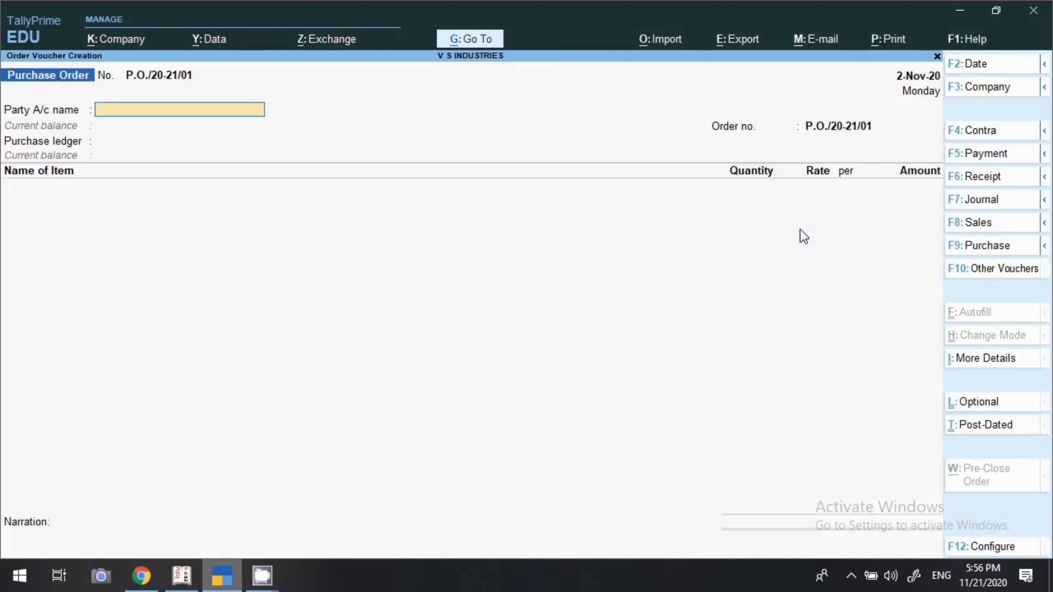